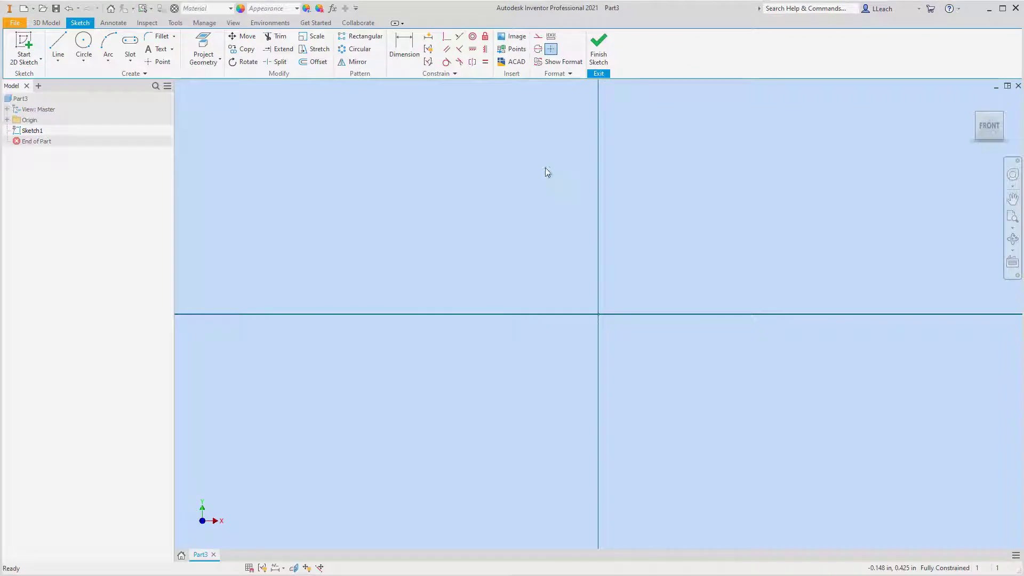
# Sketch a horizontal line about 2.74 in long leftward from the origin, with a perpendicular edge about 0.58 in down from its end.
pyautogui.click(60, 61)
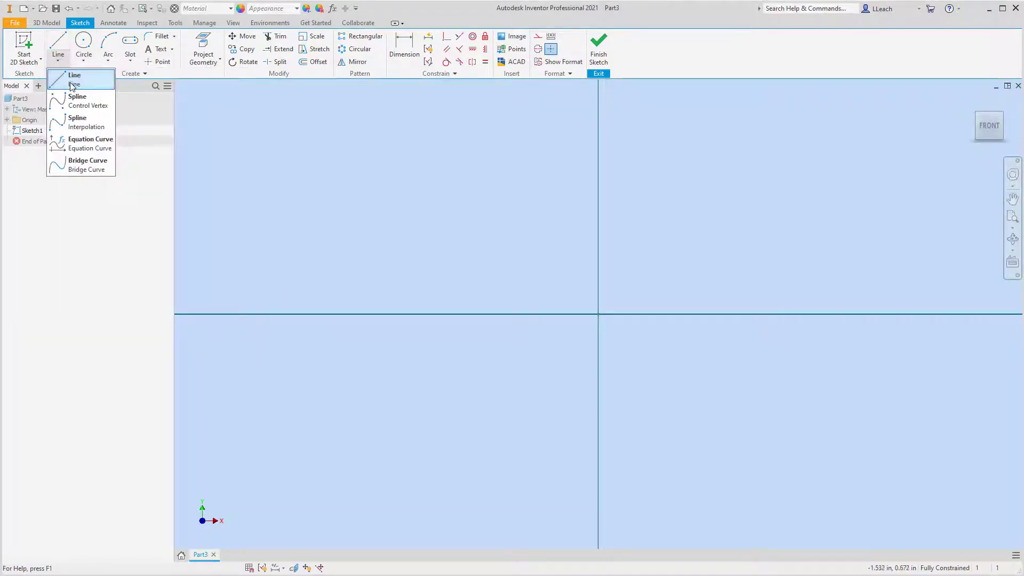
pyautogui.click(74, 84)
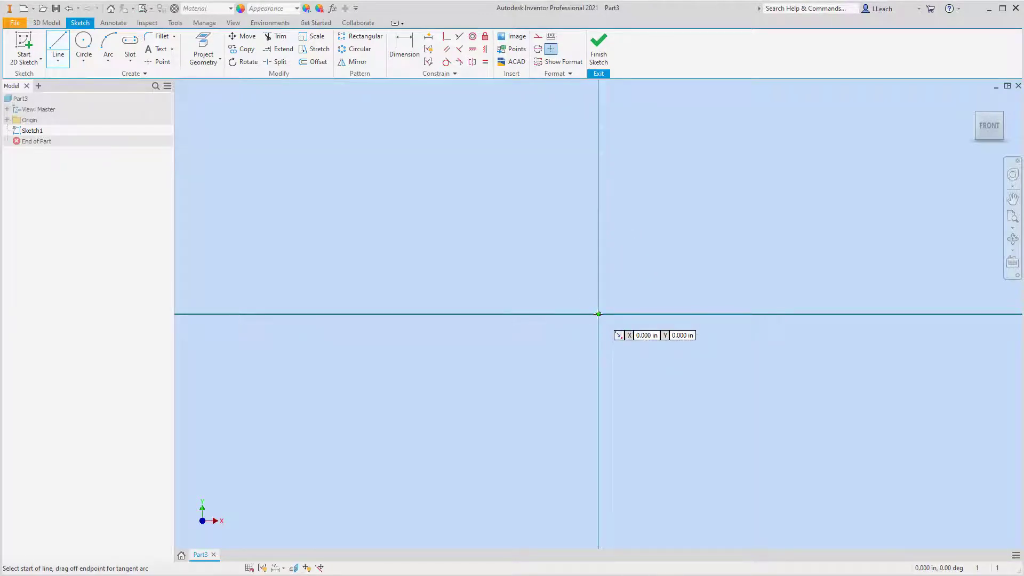
pyautogui.click(598, 314)
pyautogui.scroll(3, 357, 310)
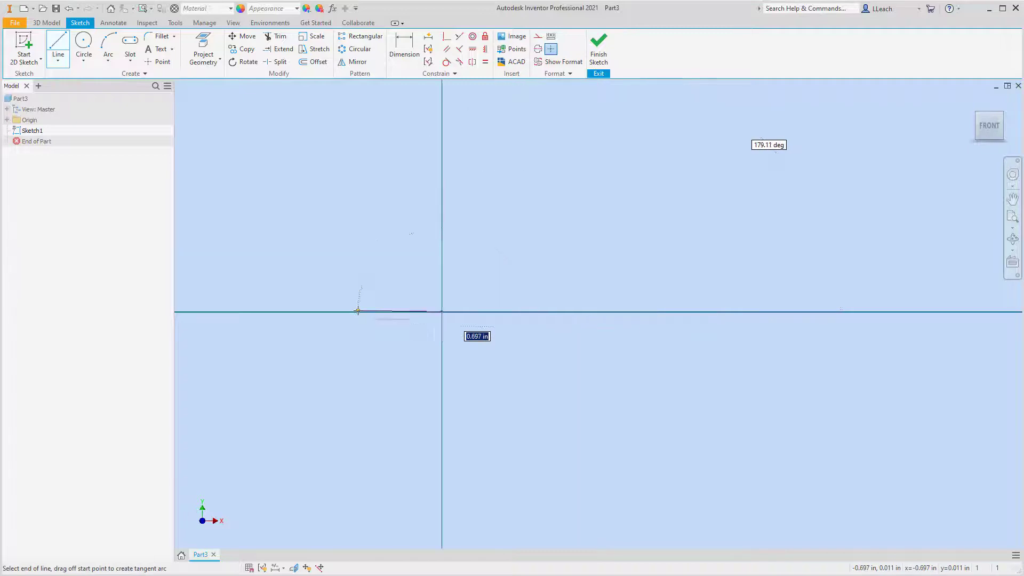
pyautogui.moveTo(275, 315); pyautogui.dragTo(578, 299, button='middle')
pyautogui.scroll(1, 579, 300)
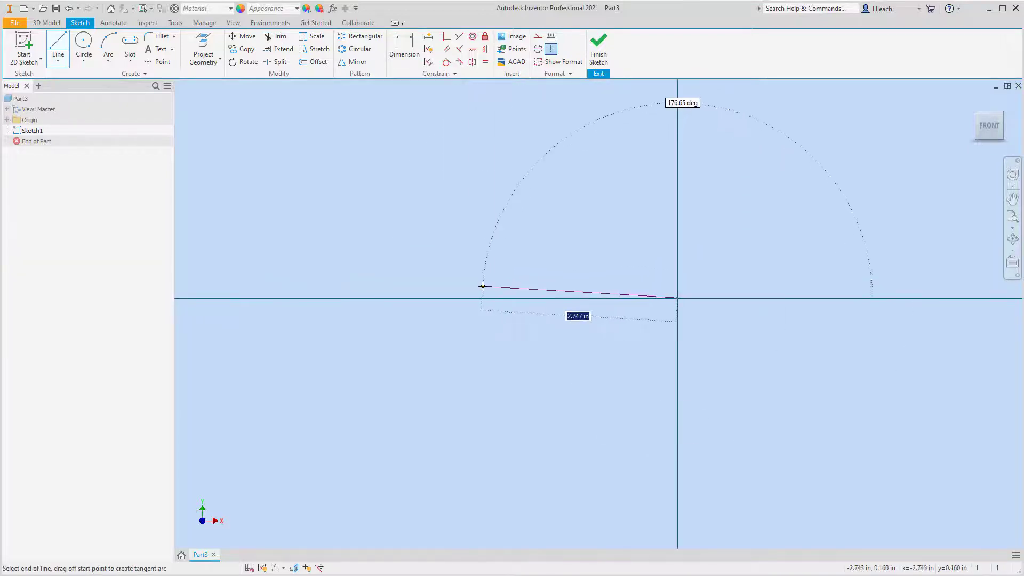
pyautogui.click(482, 298)
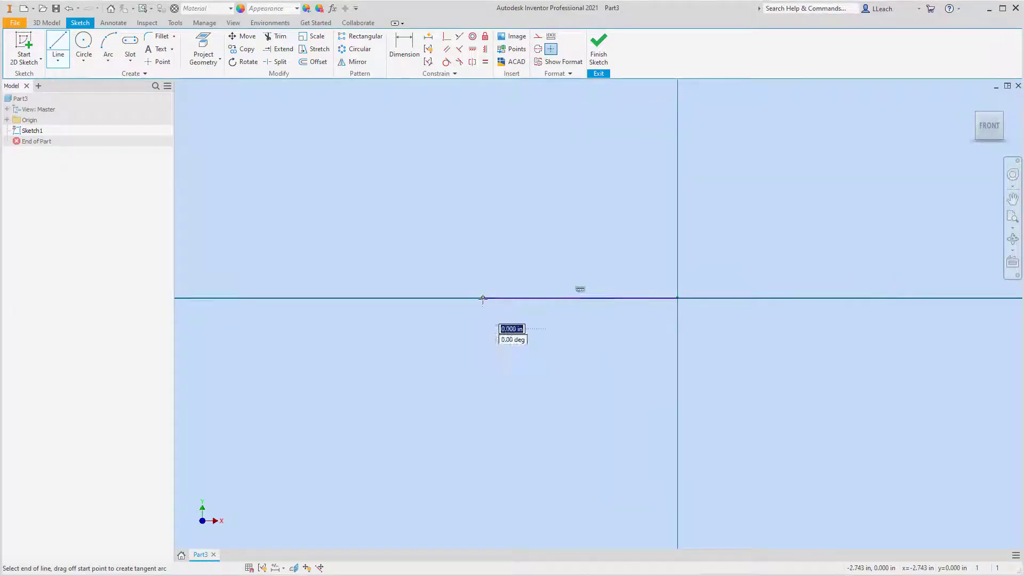
pyautogui.click(483, 338)
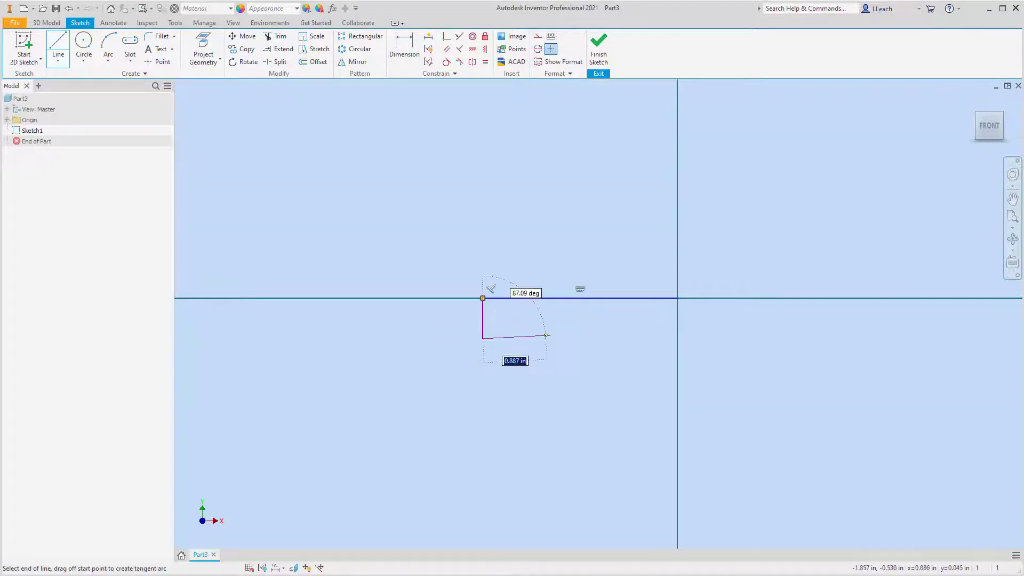
# Continue the profile with a horizontal edge about 1.92 in long and a downward leg about 1.02 in deep and 0.62 in wide.
pyautogui.click(619, 338)
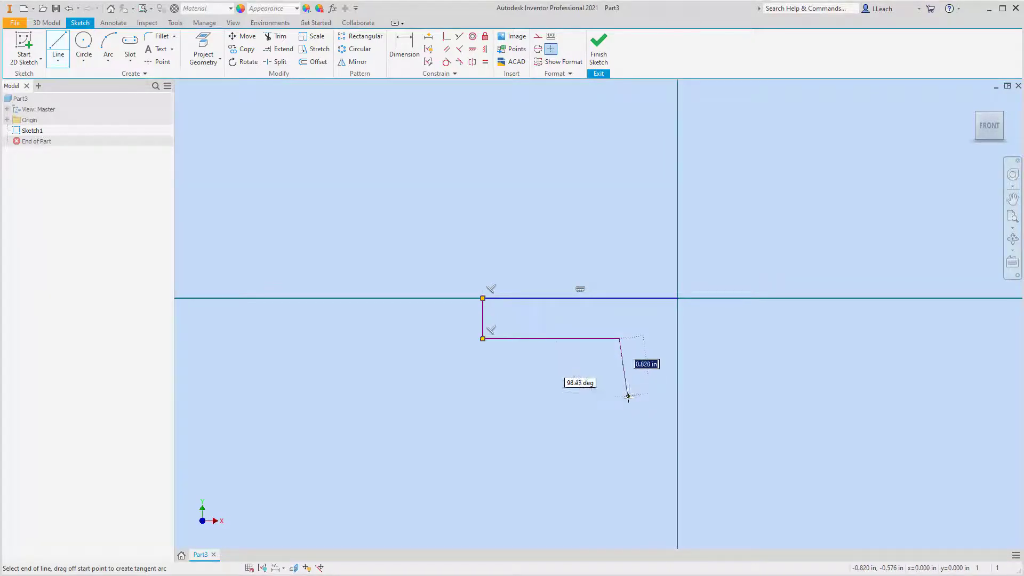
pyautogui.click(619, 410)
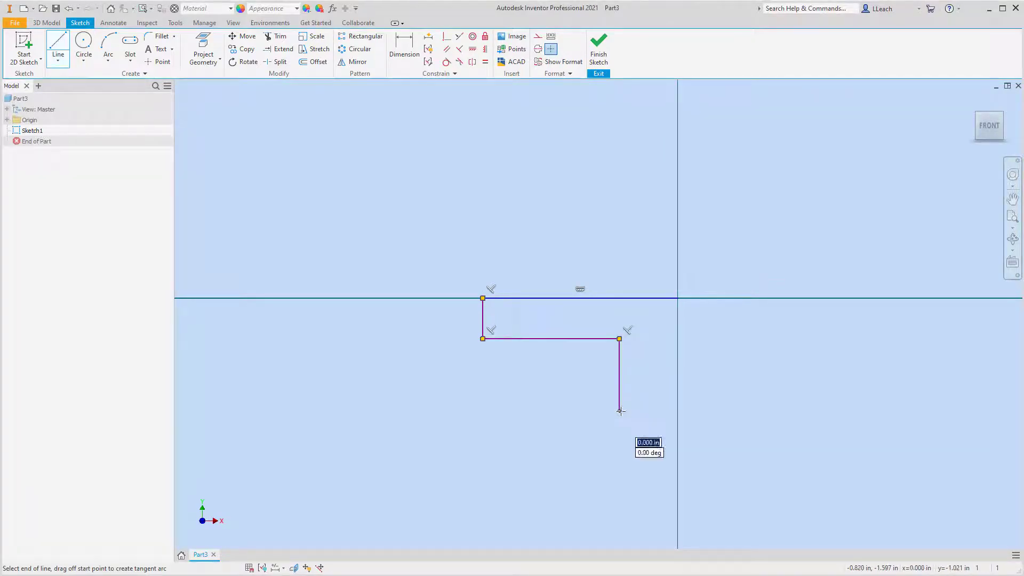
pyautogui.click(663, 410)
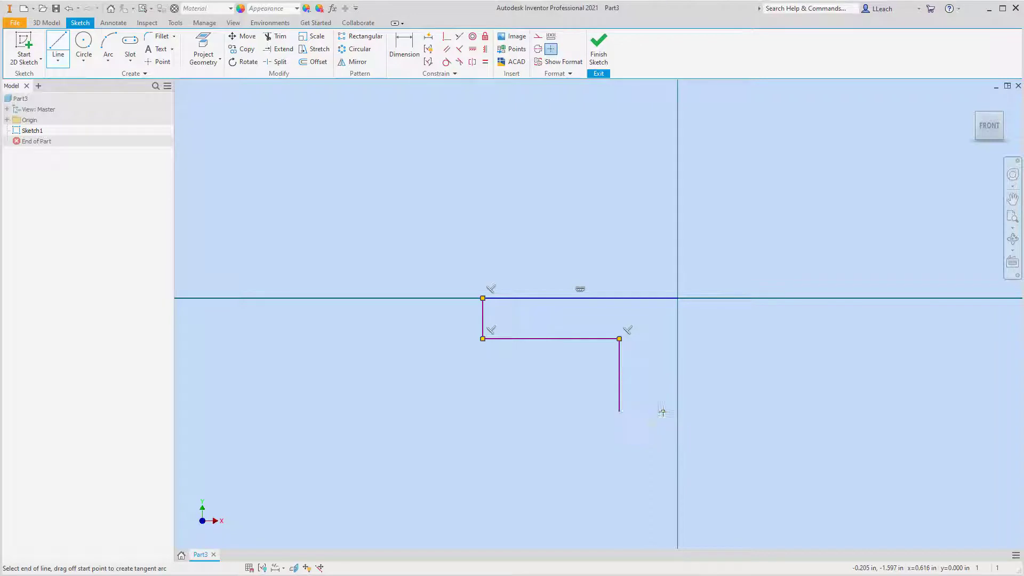
pyautogui.click(662, 346)
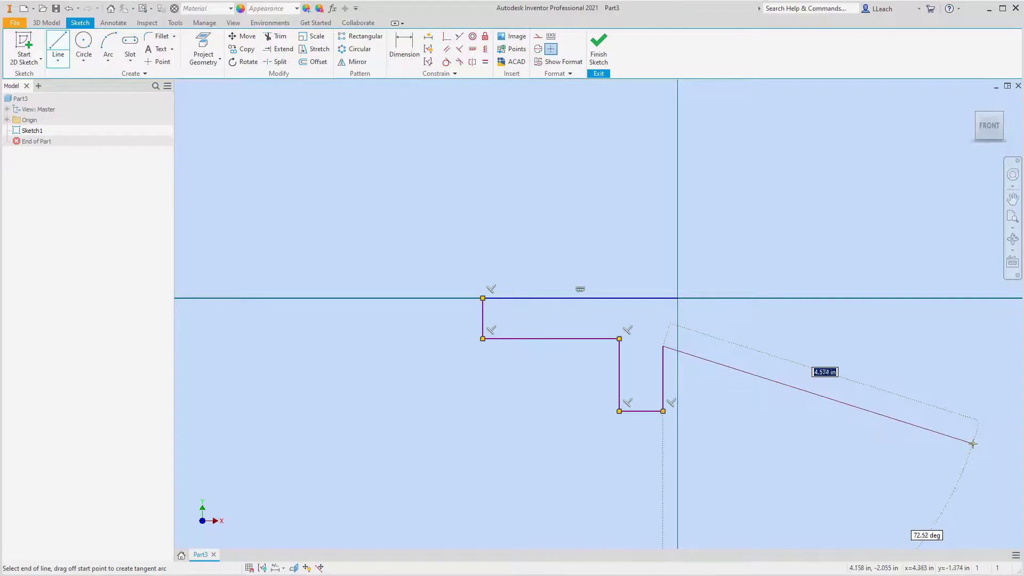
# Close the profile at the origin with a downward-sloping arm, about 4.6 in along its lower edge and 0.73 in at its vertical end.
pyautogui.click(975, 443)
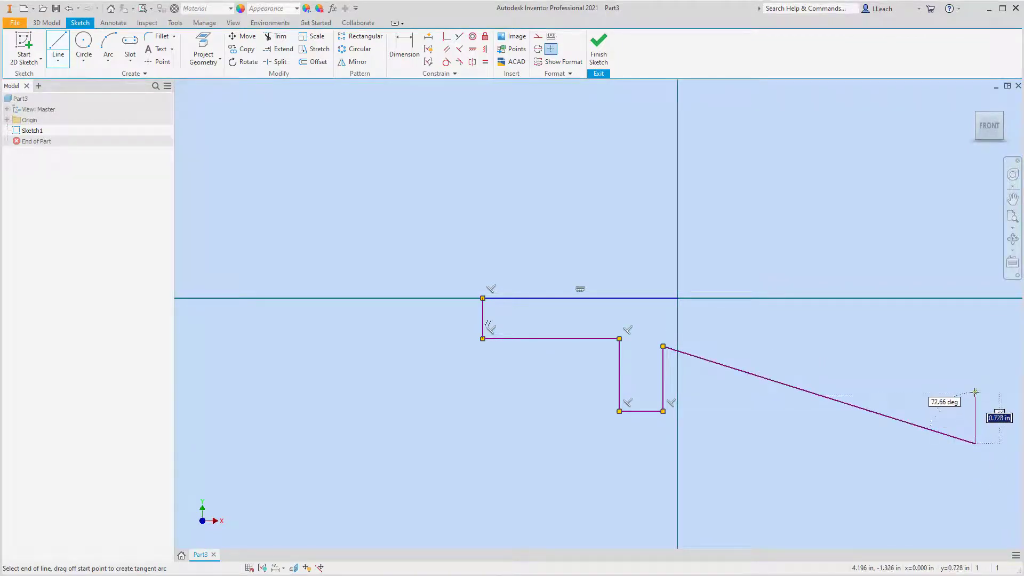
pyautogui.click(974, 392)
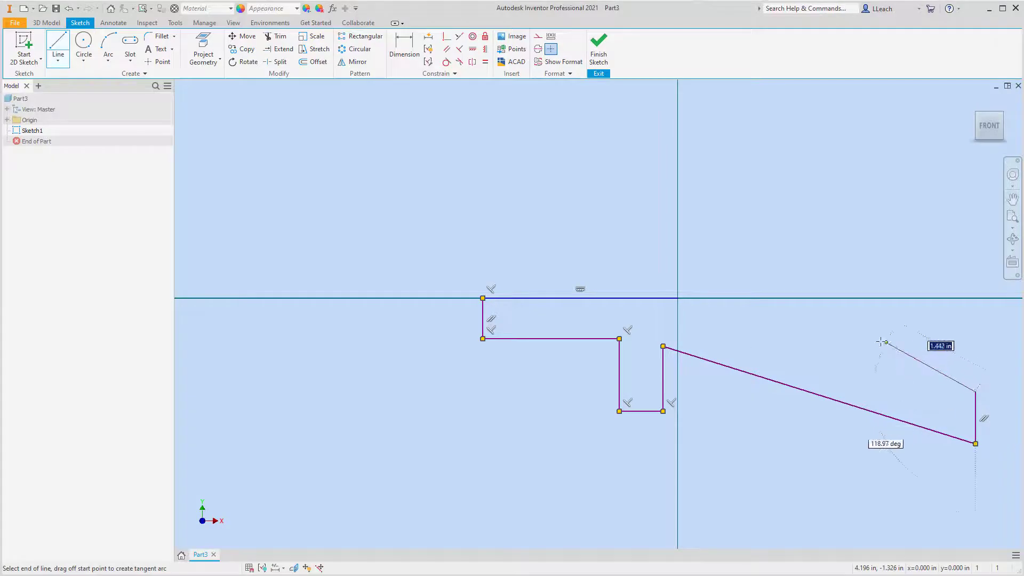
pyautogui.click(677, 297)
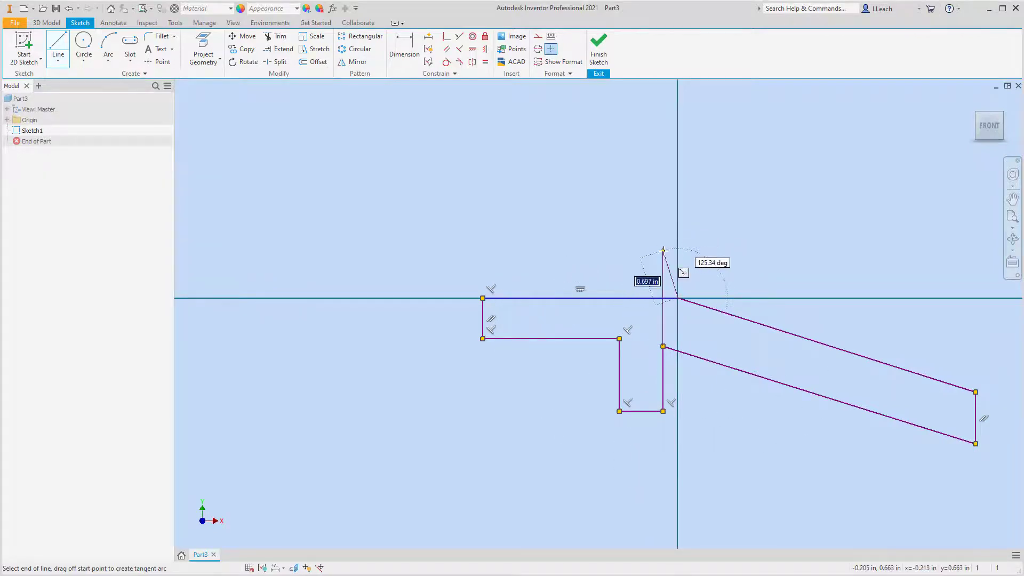
pyautogui.press('Escape')
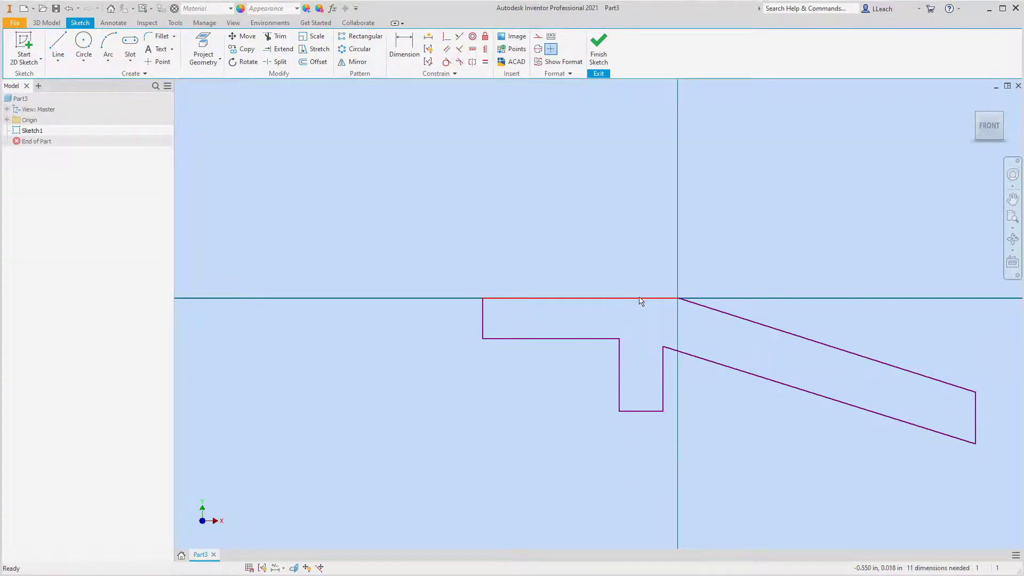
# Dimension the profile's top horizontal edge to 2.25 in.
pyautogui.click(648, 298)
pyautogui.press('d')
pyautogui.click(612, 298)
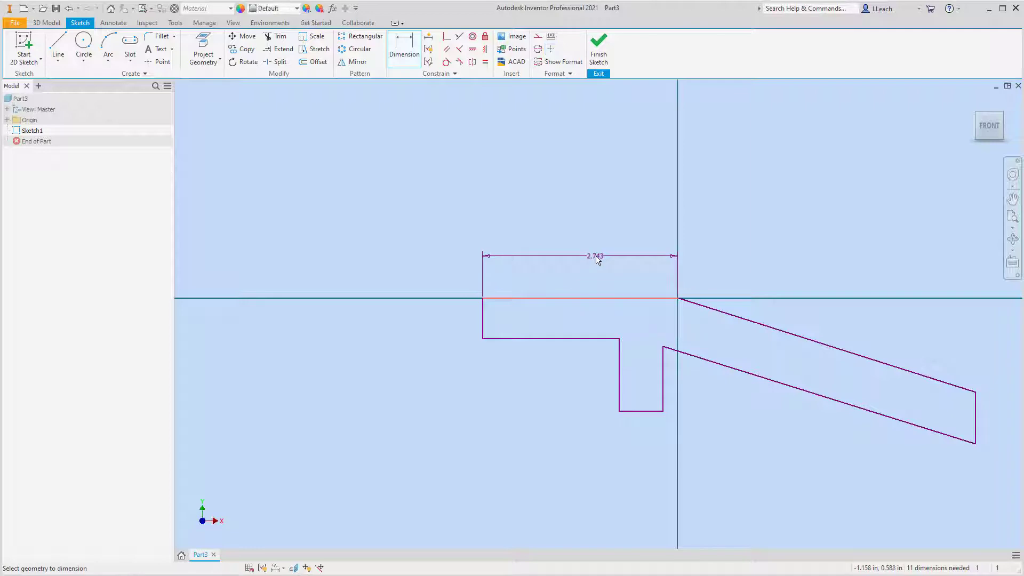
pyautogui.click(596, 257)
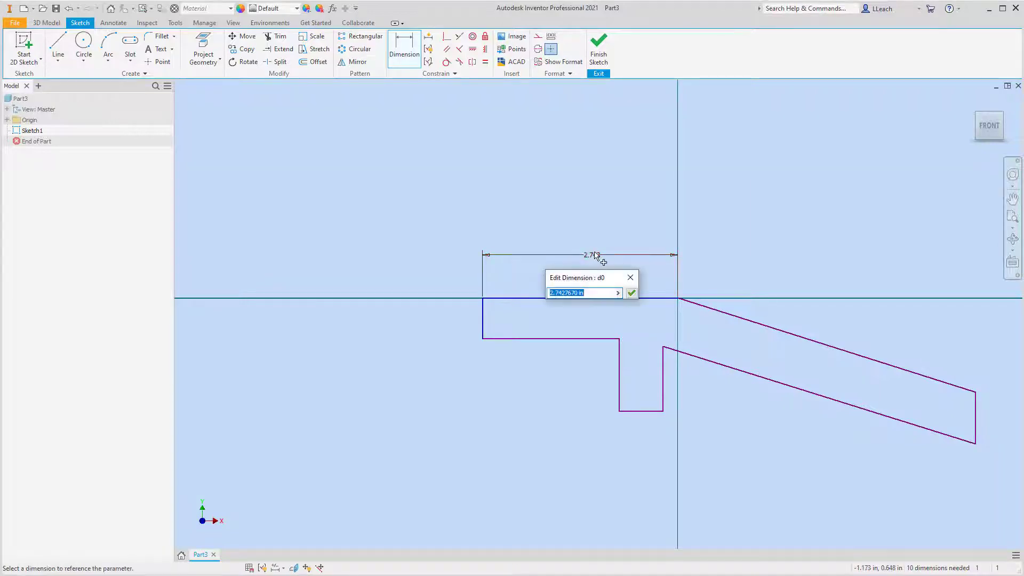
pyautogui.write('2.25')
pyautogui.press('Return')
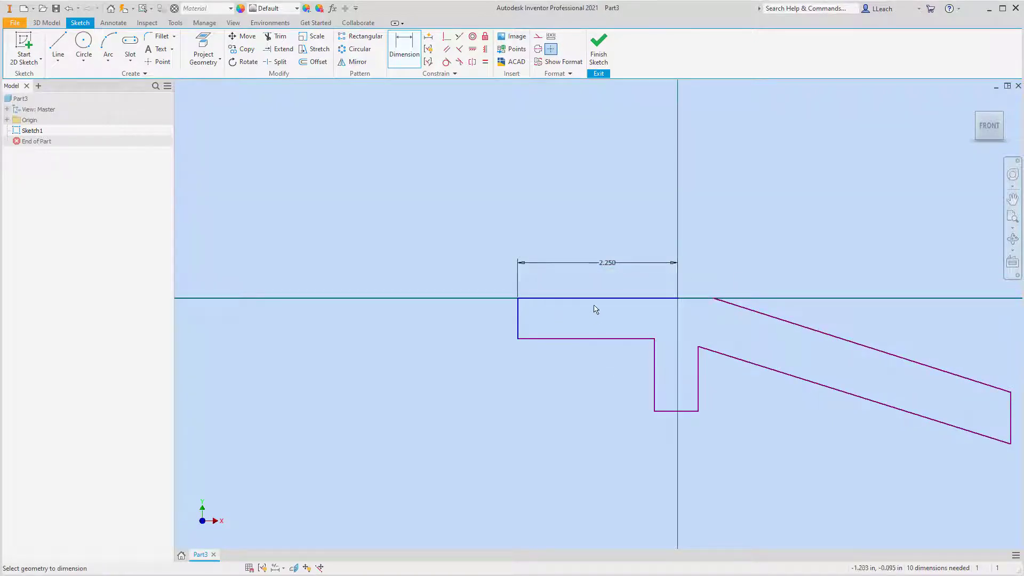
# Dimension the short vertical edge at the profile's left end to 0.5 in.
pyautogui.click(518, 318)
pyautogui.click(489, 322)
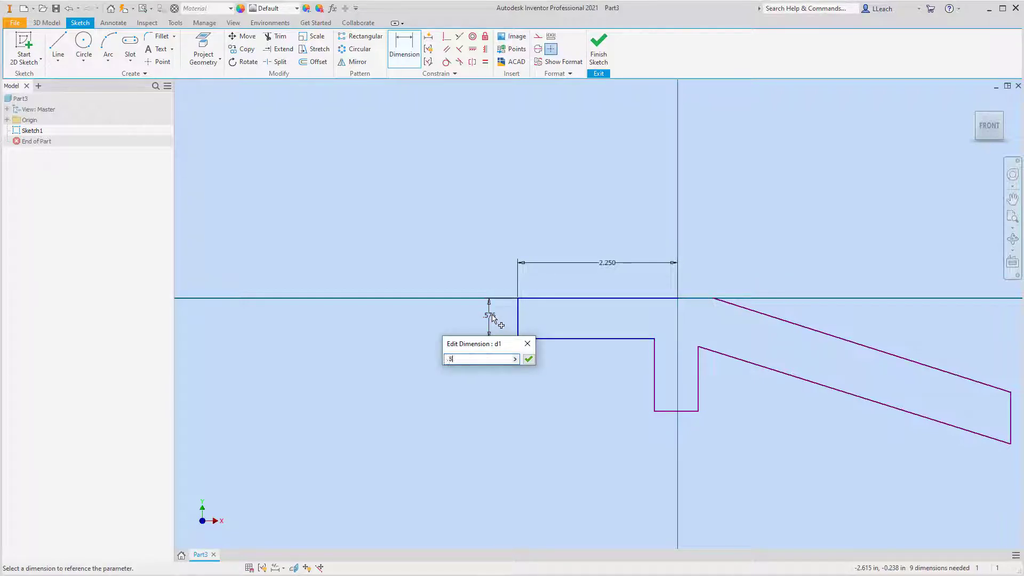
pyautogui.write('.5')
pyautogui.press('Return')
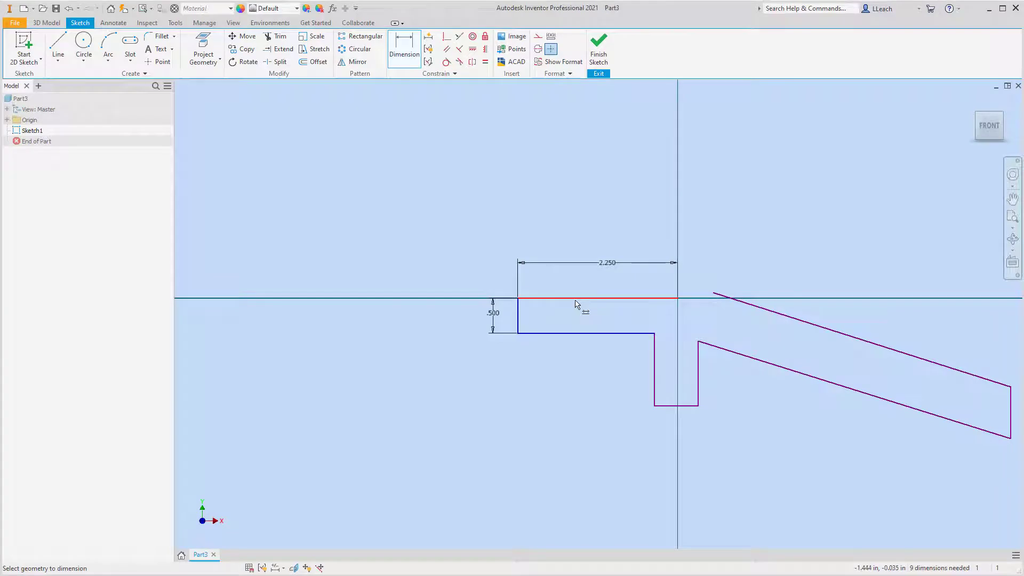
# Dimension the lower horizontal edge between the left end and the downward leg to 1.5 in.
pyautogui.click(610, 335)
pyautogui.click(592, 367)
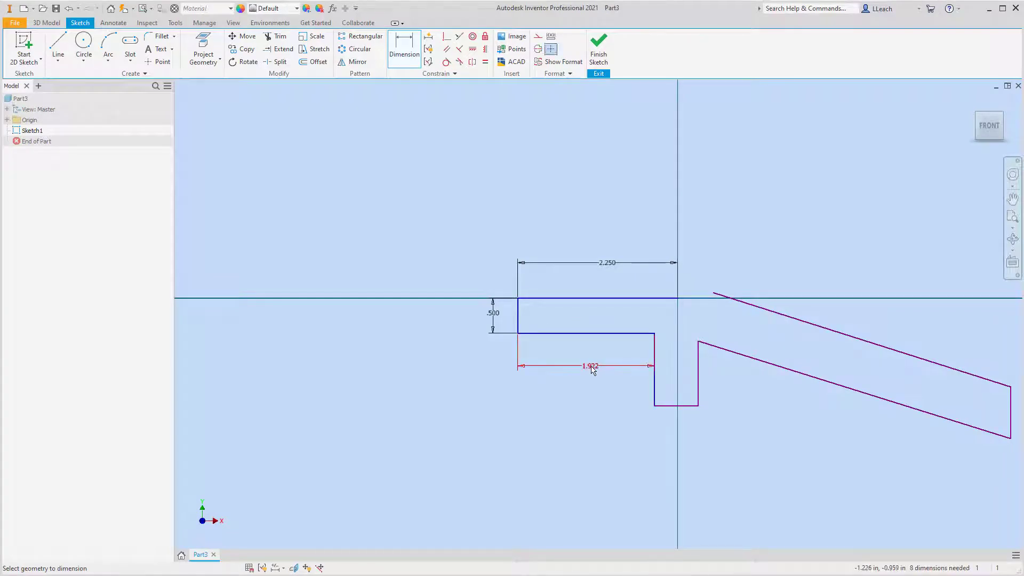
pyautogui.click(592, 368)
pyautogui.write('1')
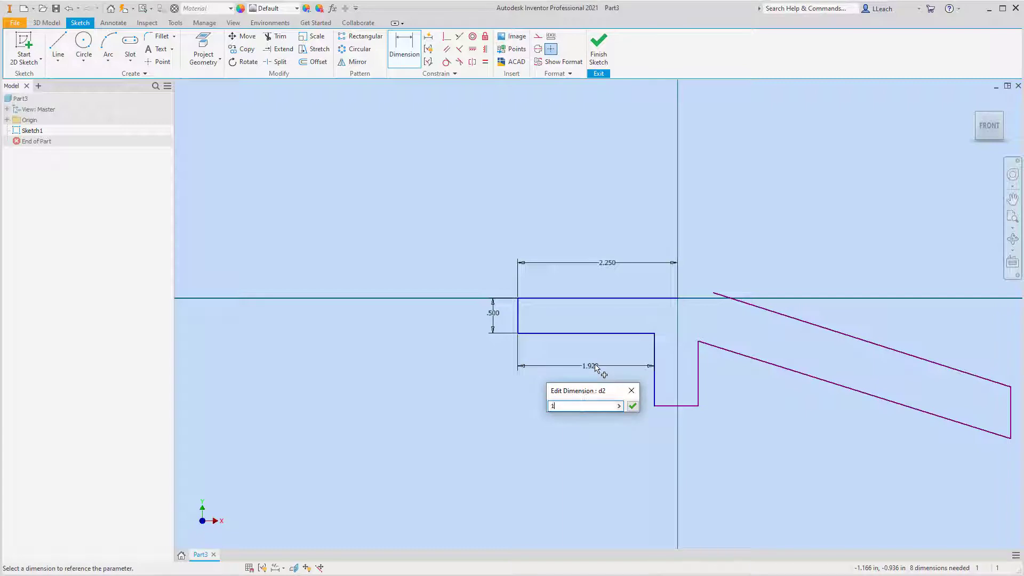
pyautogui.write('.5')
pyautogui.press('Return')
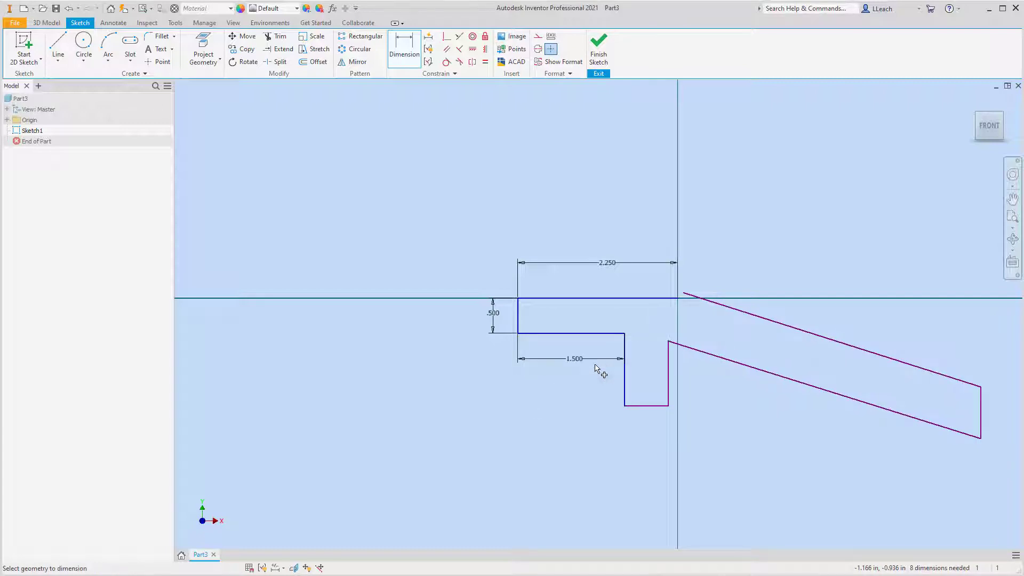
# Dimension the bottom edge of the downward leg to 0.5 in wide.
pyautogui.click(644, 406)
pyautogui.click(651, 424)
pyautogui.press('BackSpace')
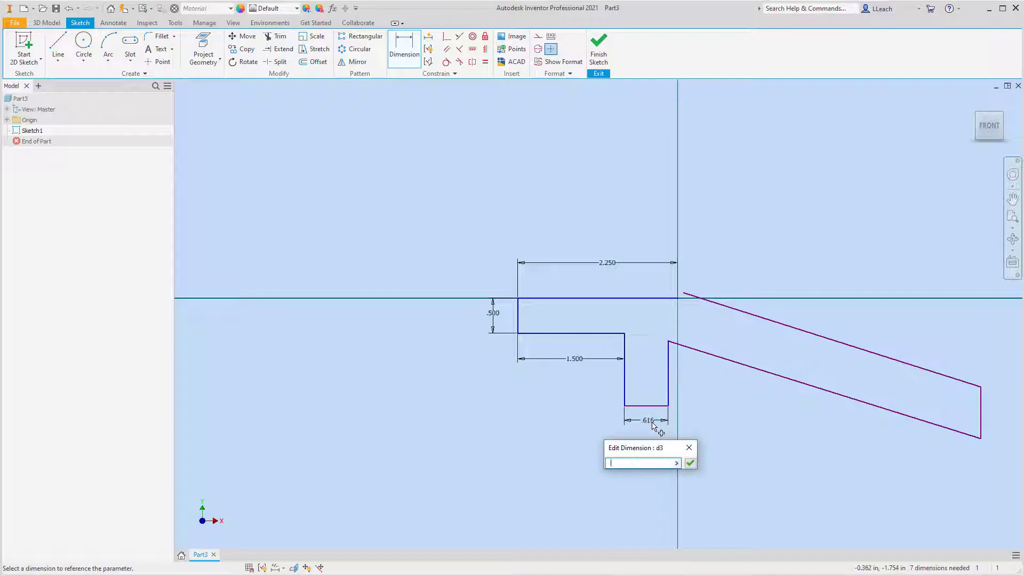
pyautogui.write('.5')
pyautogui.press('Return')
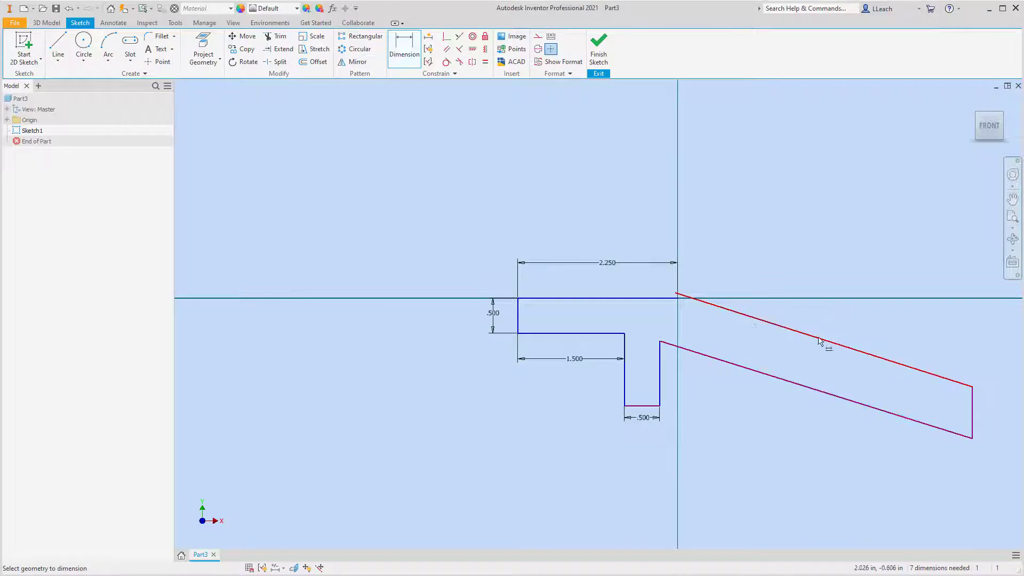
# Trim the piece of the upper sloped line that sticks out above the horizontal axis.
pyautogui.scroll(-3, 696, 296)
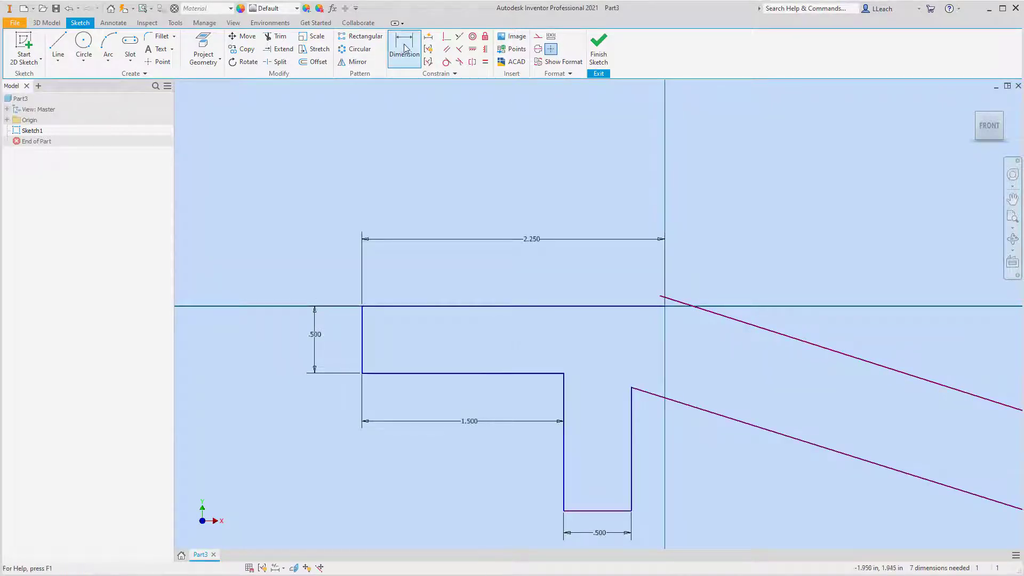
pyautogui.click(276, 36)
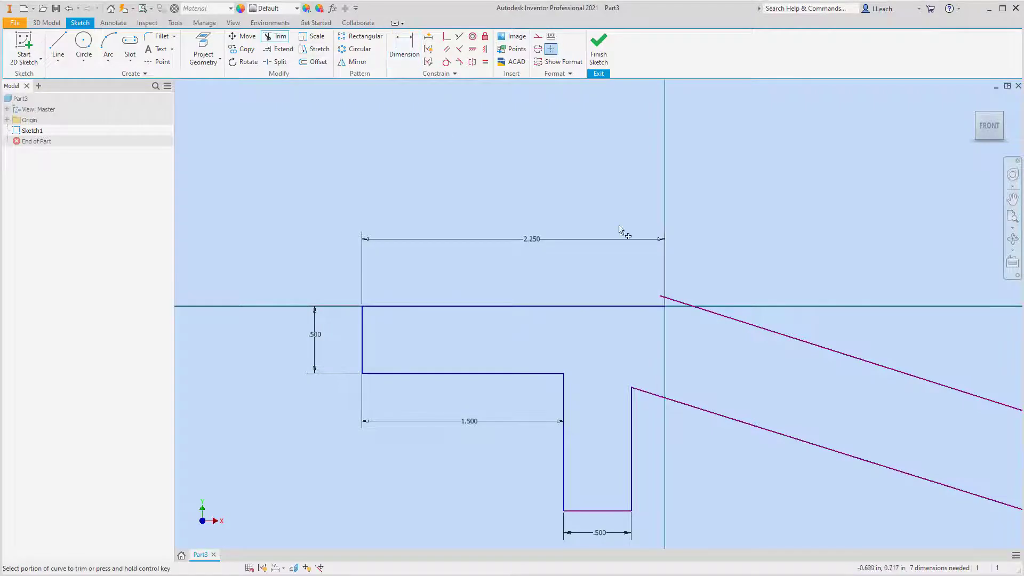
pyautogui.click(677, 302)
pyautogui.press('Escape')
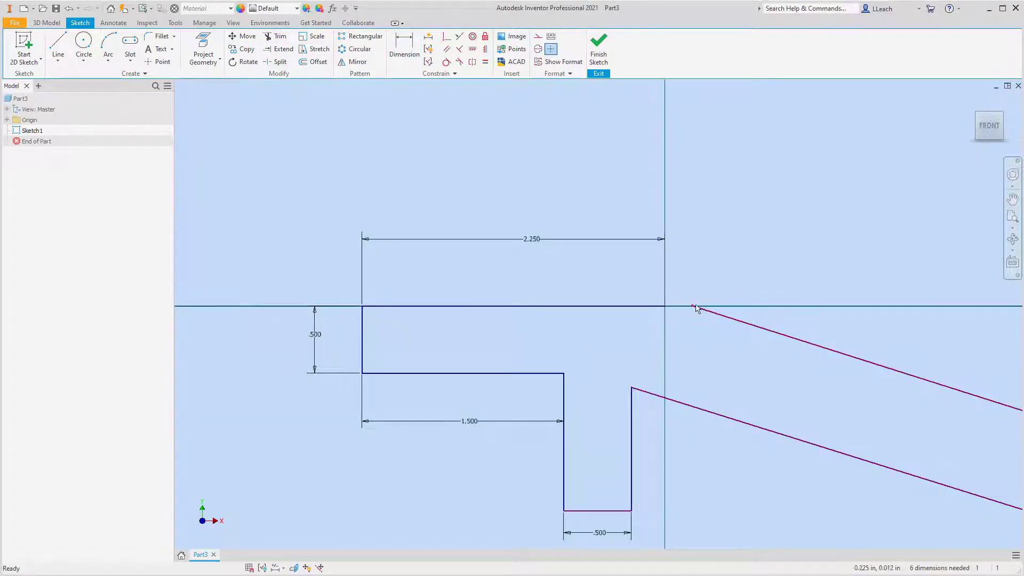
# Delete the 2.25 in dimension on the top edge and try to extend that edge toward the sloped line.
pyautogui.click(544, 240)
pyautogui.press('Delete')
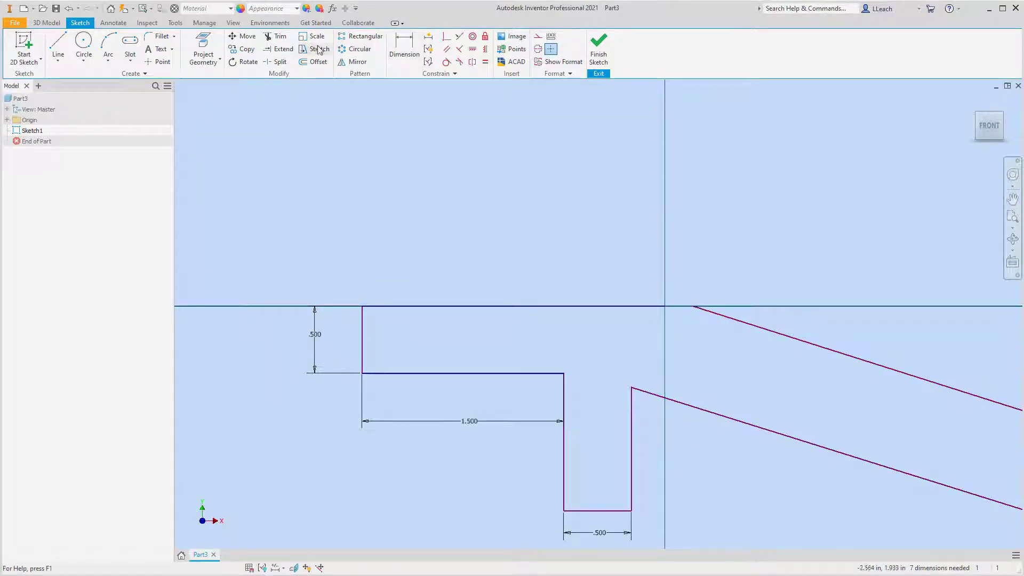
pyautogui.click(275, 50)
pyautogui.click(660, 306)
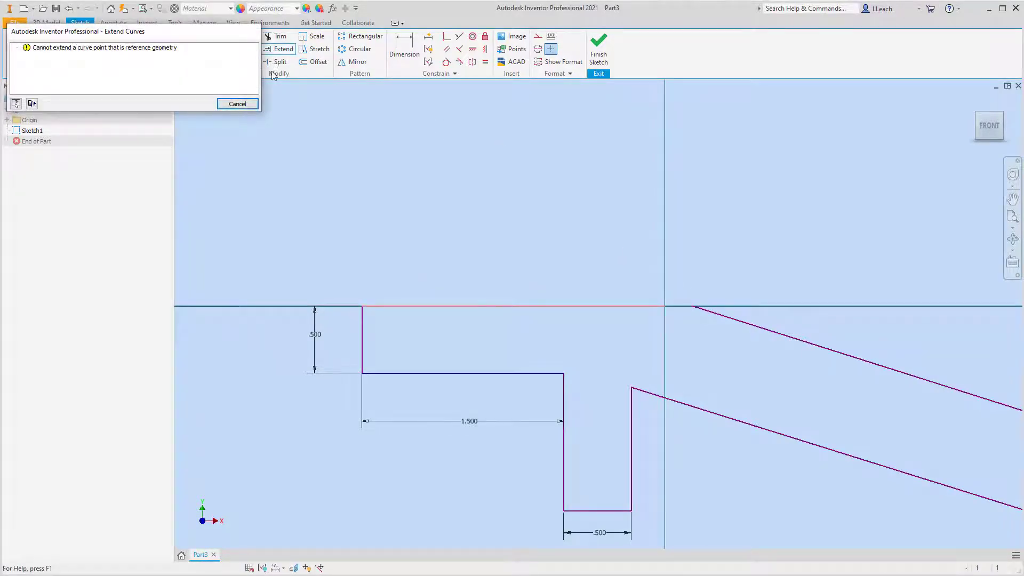
pyautogui.click(244, 103)
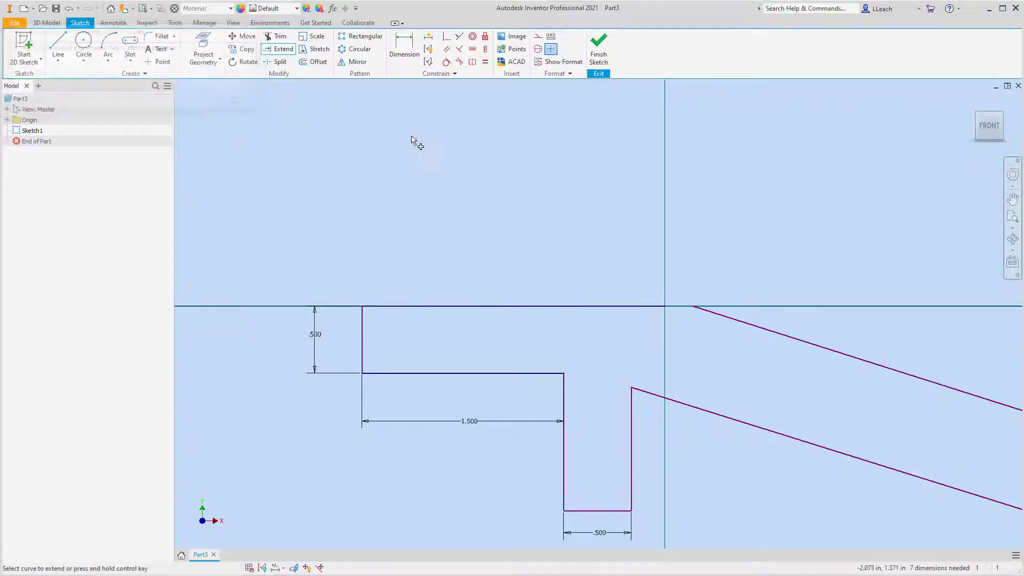
# Delete the upper sloped line of the arm.
pyautogui.scroll(-3, 751, 258)
pyautogui.moveTo(752, 254); pyautogui.dragTo(605, 164, button='middle')
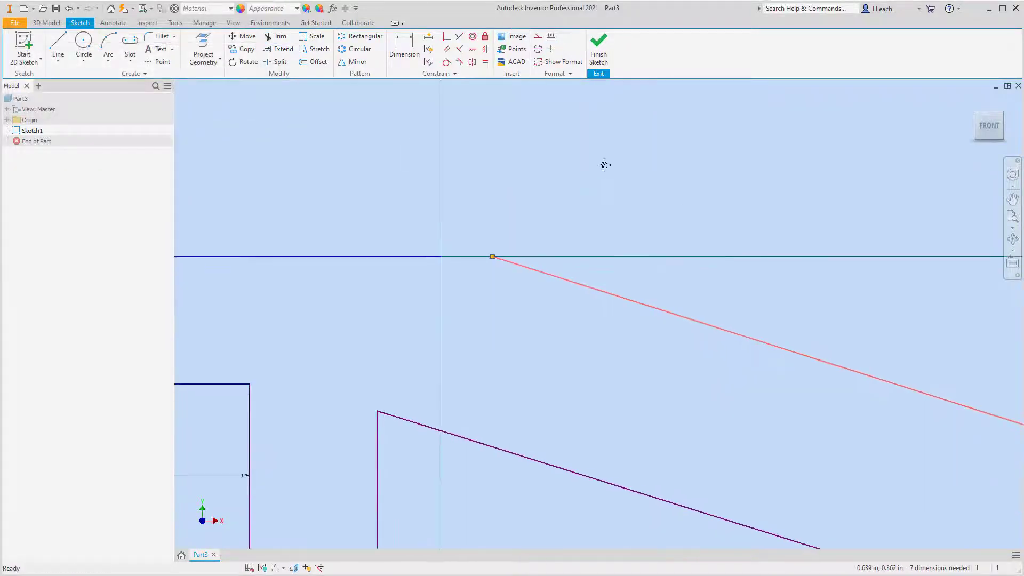
pyautogui.scroll(-3, 606, 164)
pyautogui.scroll(4, 606, 164)
pyautogui.scroll(2, 629, 196)
pyautogui.moveTo(725, 224); pyautogui.dragTo(724, 224, button='middle')
pyautogui.scroll(2, 656, 247)
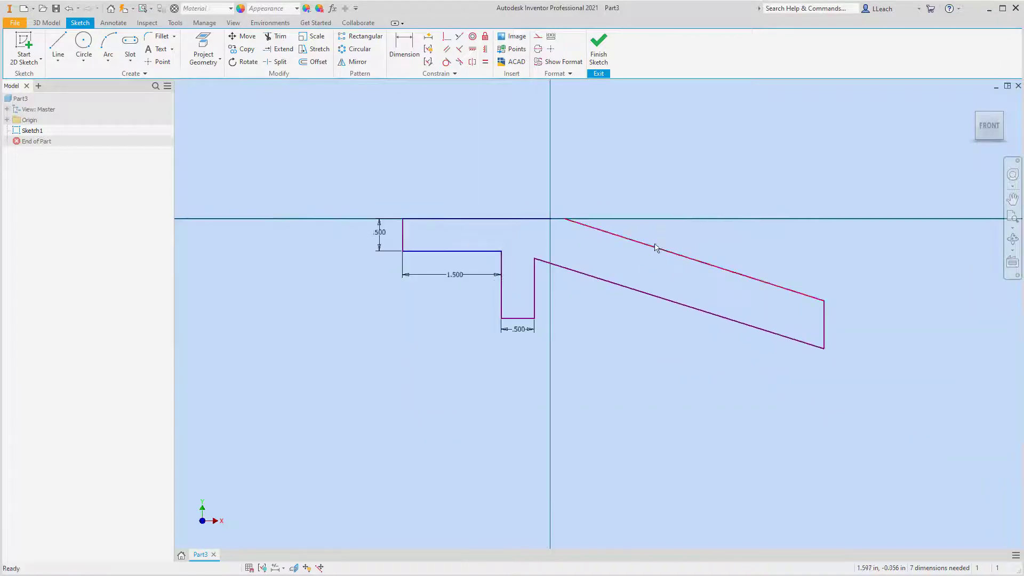
pyautogui.click(656, 250)
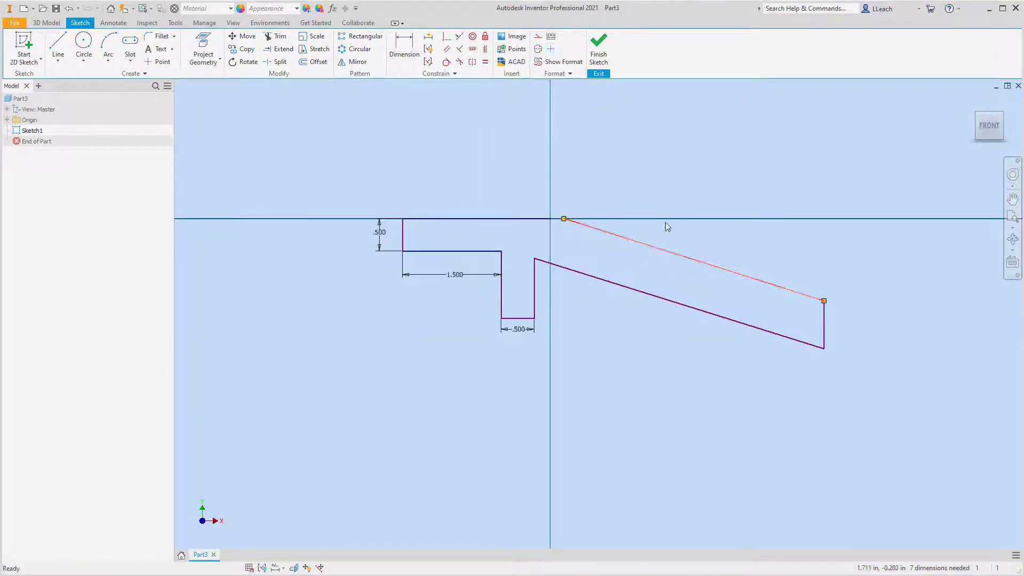
pyautogui.press('Delete')
# Draw a line from the origin to the upper end of the arm's vertical end edge, closing the profile.
pyautogui.click(57, 62)
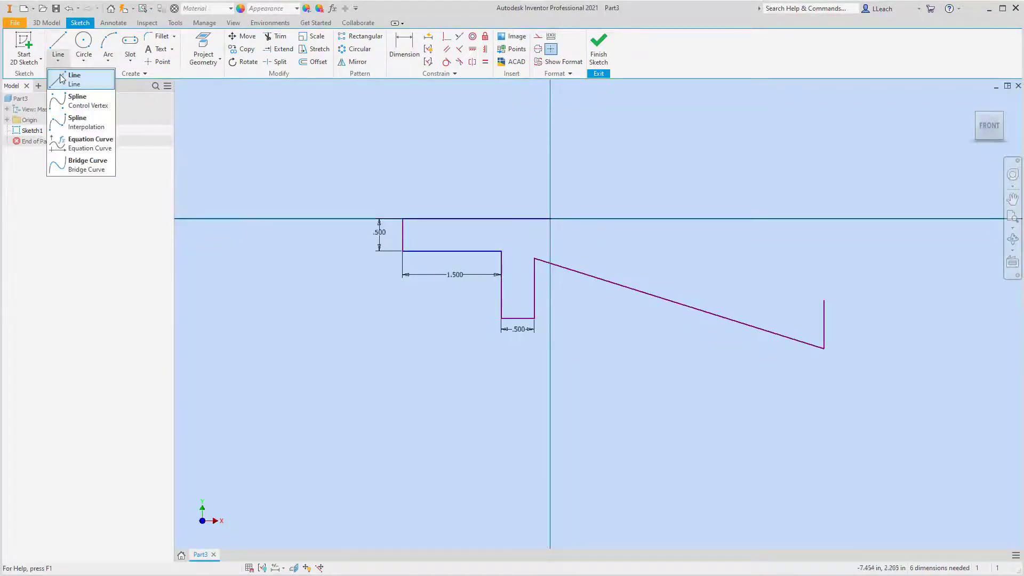
pyautogui.click(67, 77)
pyautogui.click(550, 218)
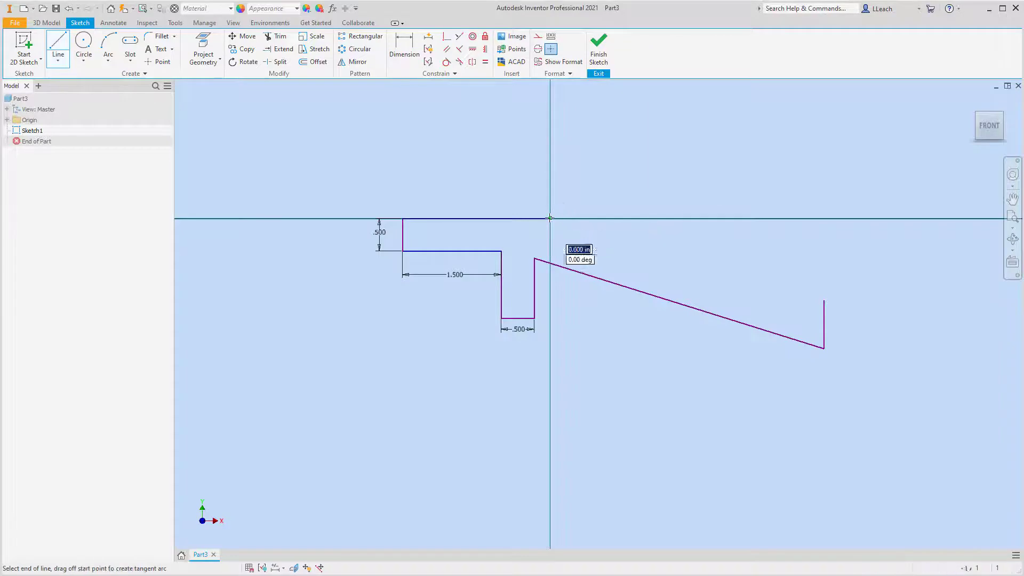
pyautogui.click(823, 298)
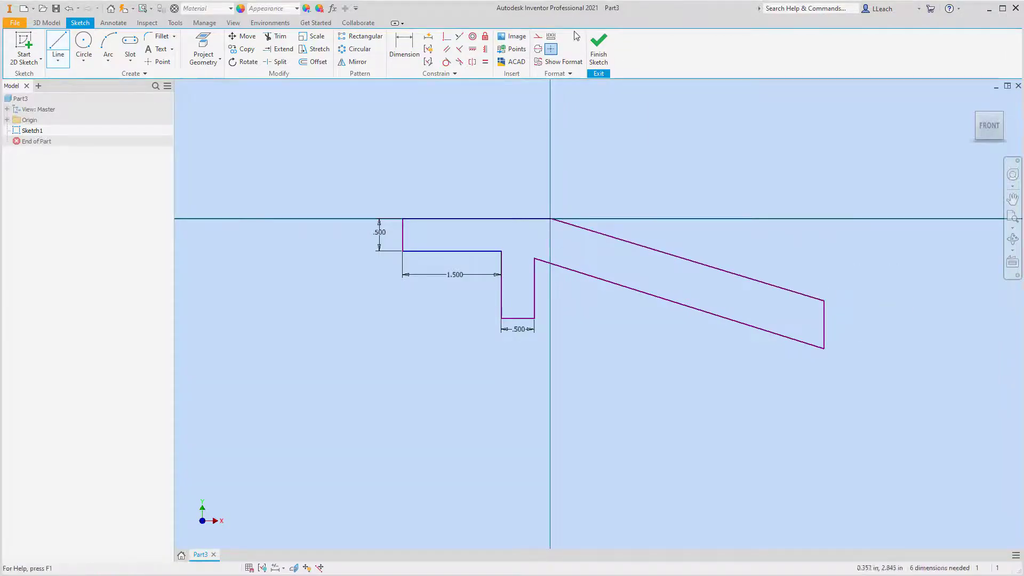
# Dimension the profile's horizontal top edge at 2.25 in, placing the dimension above it.
pyautogui.click(404, 48)
pyautogui.click(465, 218)
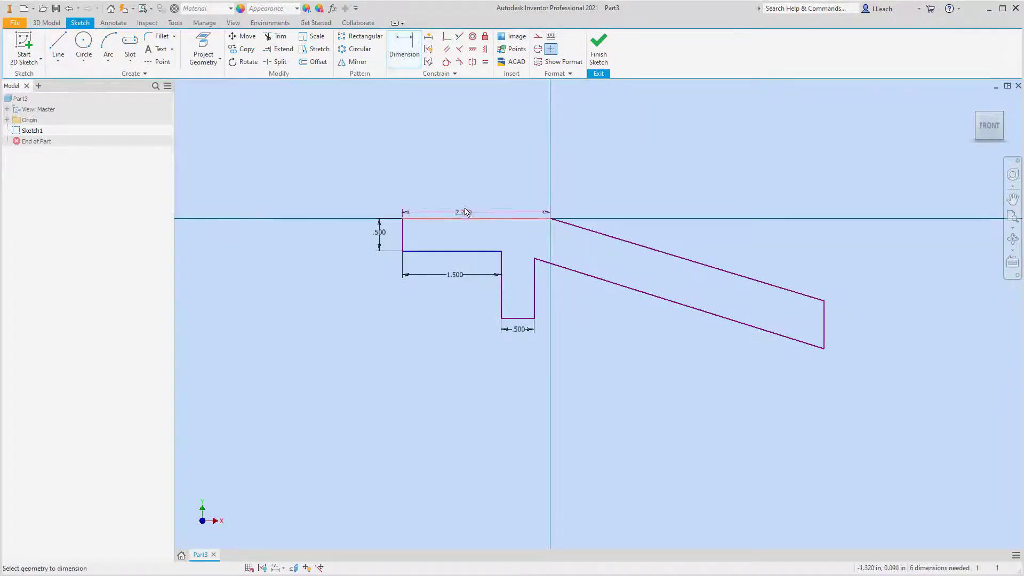
pyautogui.click(473, 181)
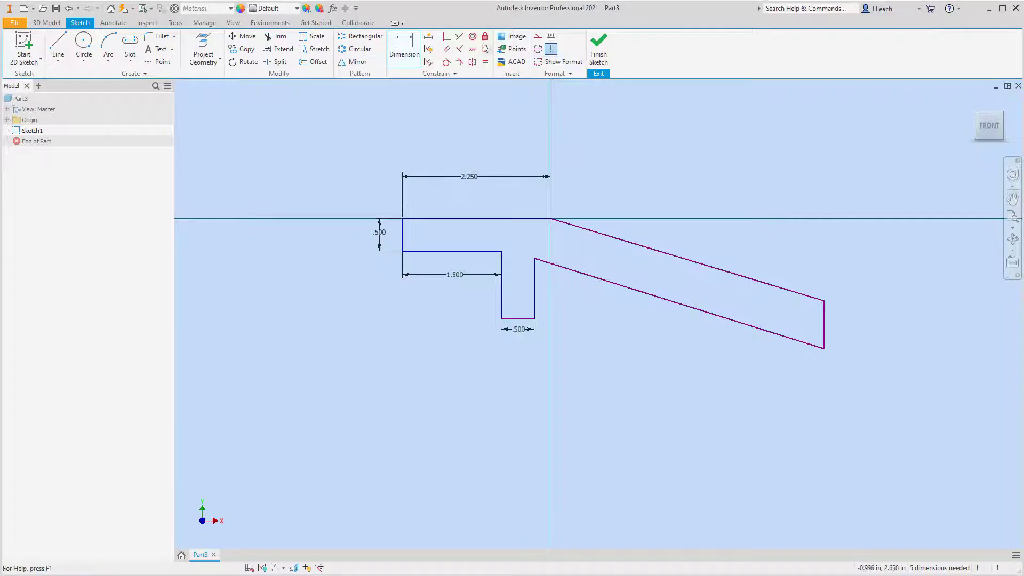
pyautogui.click(408, 47)
pyautogui.click(531, 219)
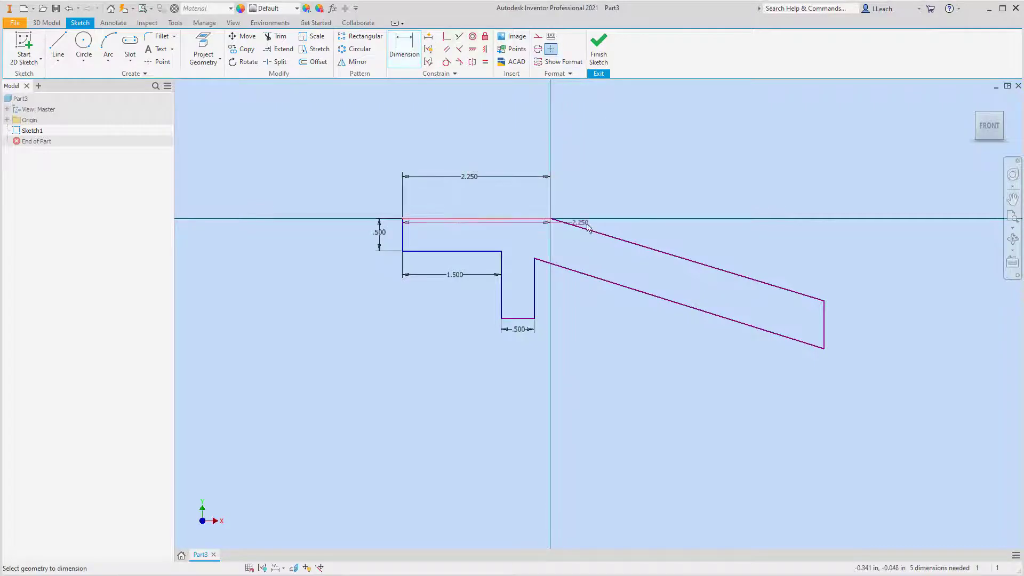
pyautogui.click(594, 231)
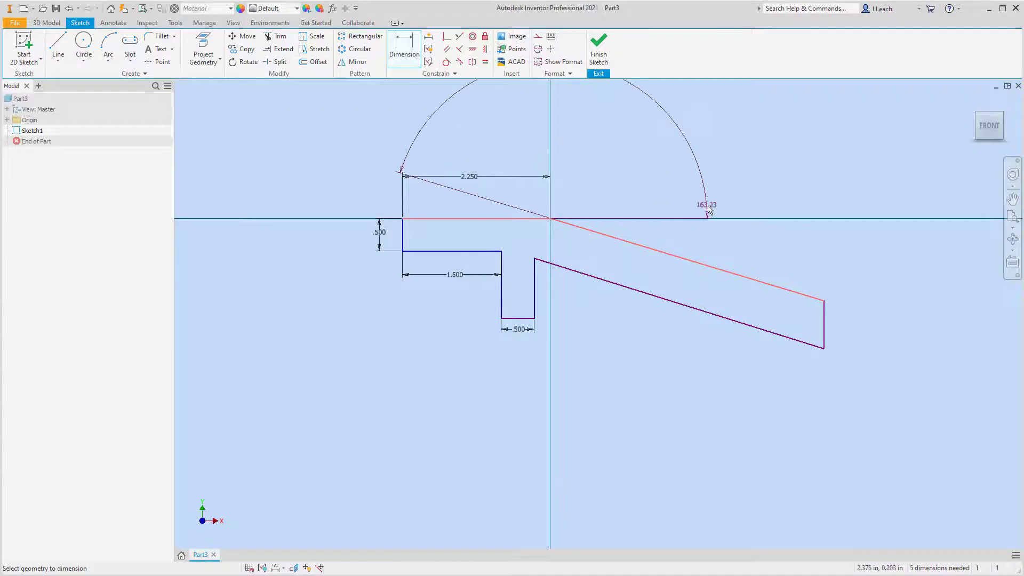
pyautogui.press('Escape')
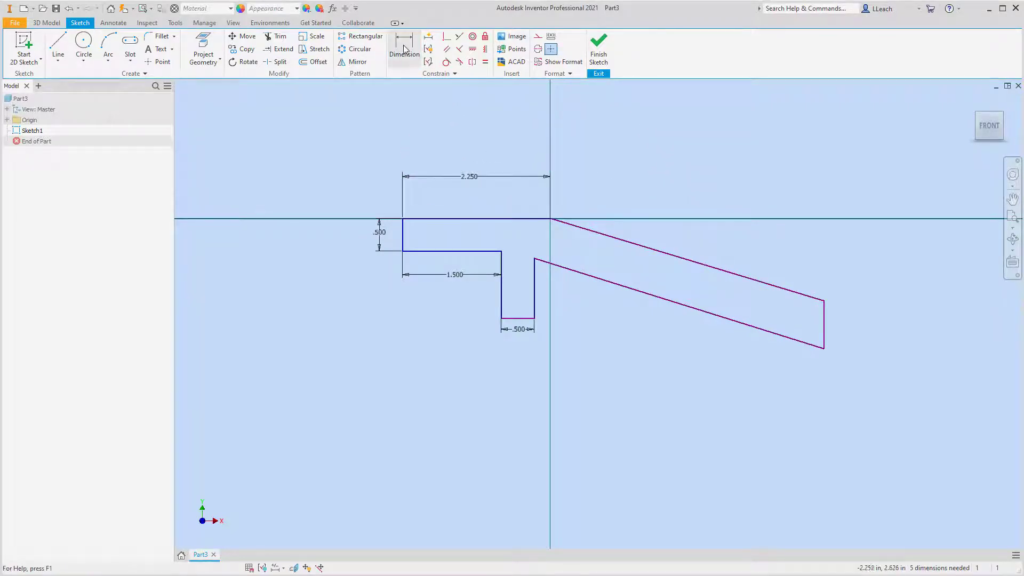
# Dimension the profile's overall width, between its two outer vertical edges, to 5 in.
pyautogui.click(403, 246)
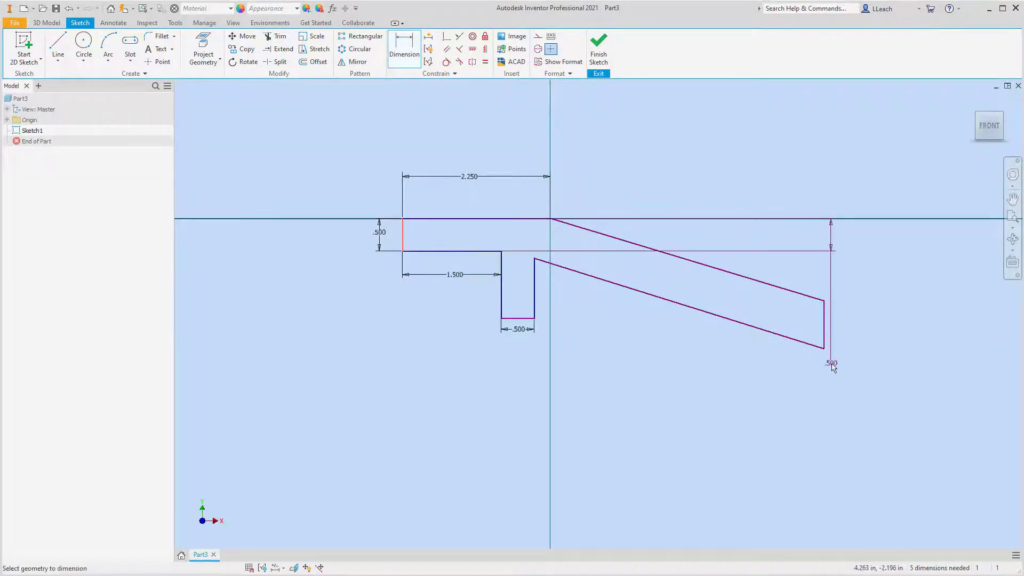
pyautogui.click(824, 338)
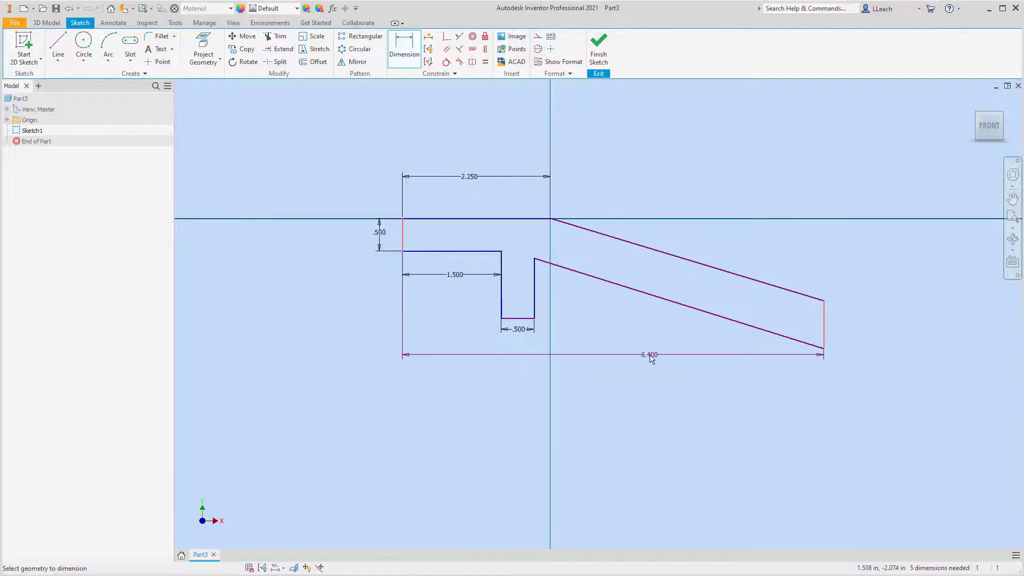
pyautogui.click(618, 371)
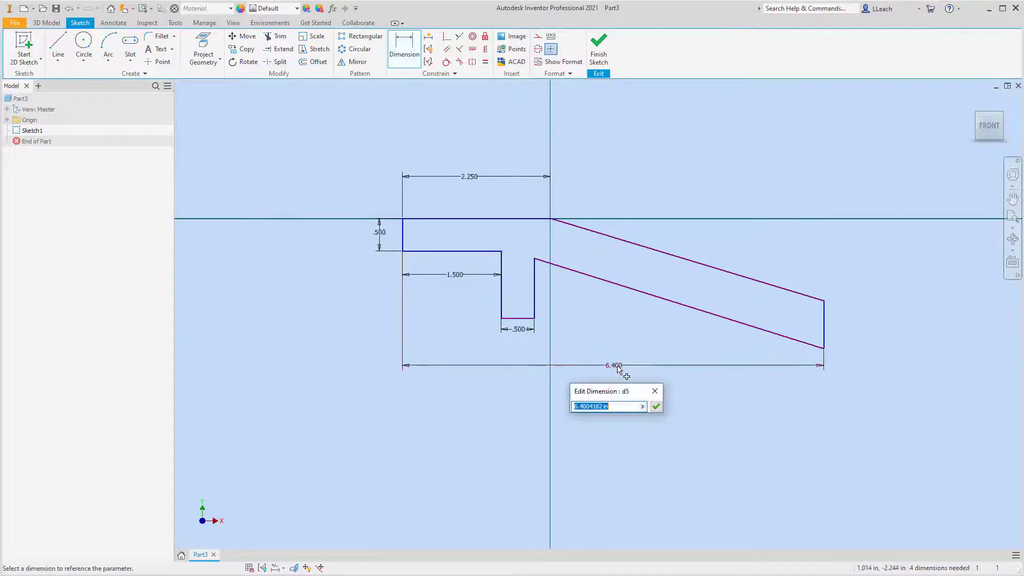
pyautogui.write('5')
pyautogui.click(655, 408)
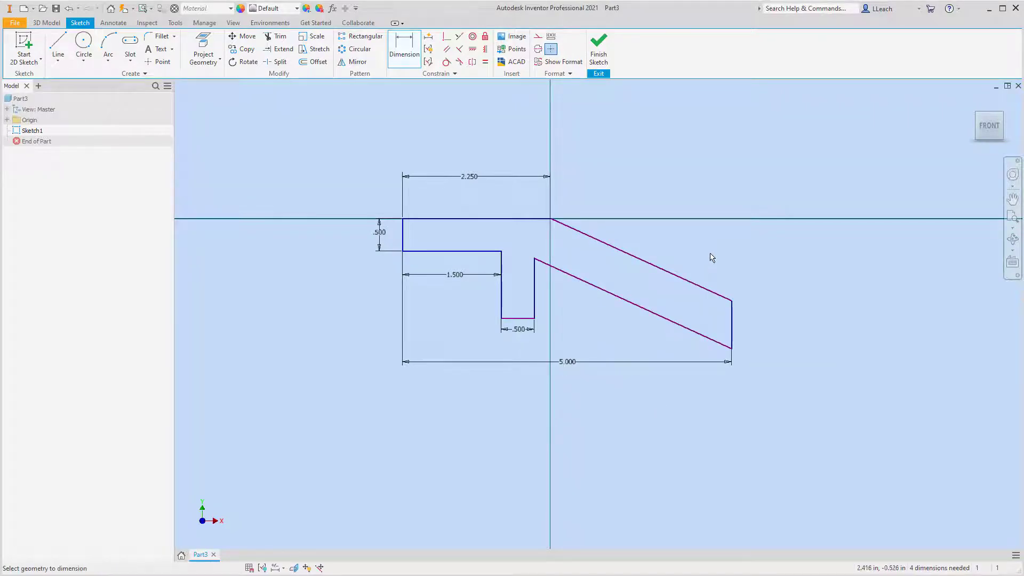
# Dimension the downward leg's inner vertical edge to 0.75 in and align this and the 1.5 in dimension with the neighbouring 0.5 in dimensions.
pyautogui.click(500, 301)
pyautogui.click(385, 288)
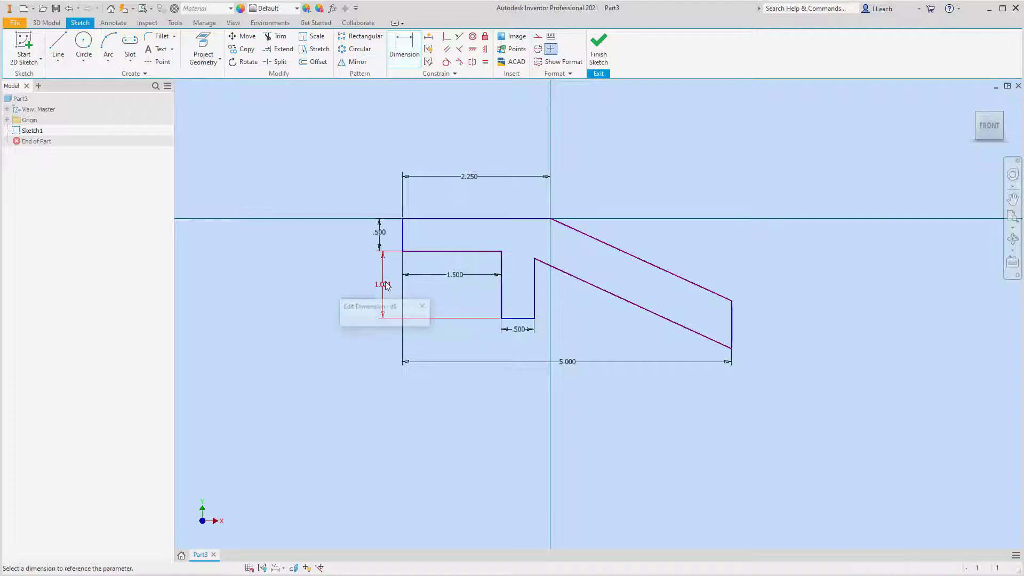
pyautogui.write('.')
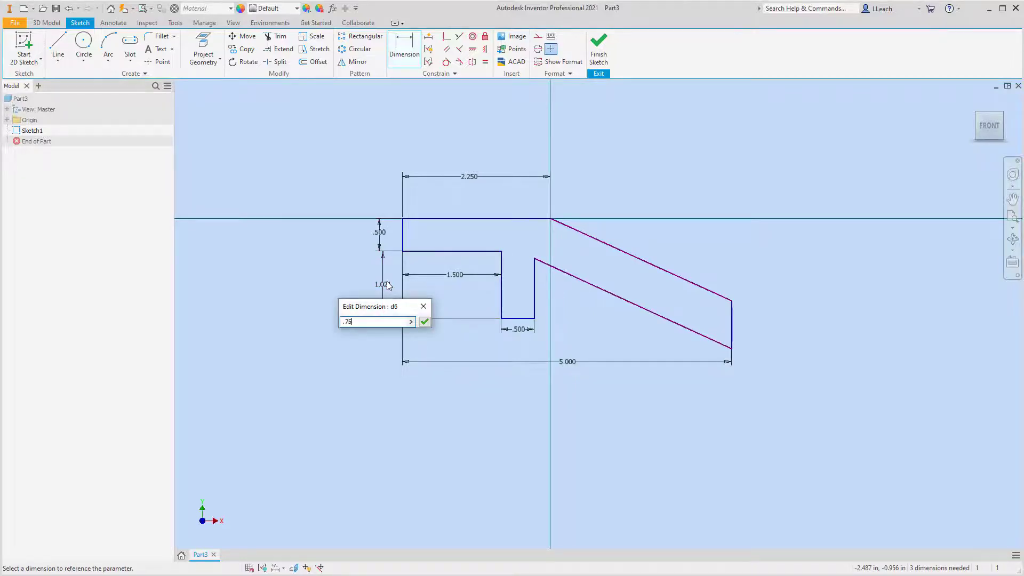
pyautogui.write('75')
pyautogui.press('Return')
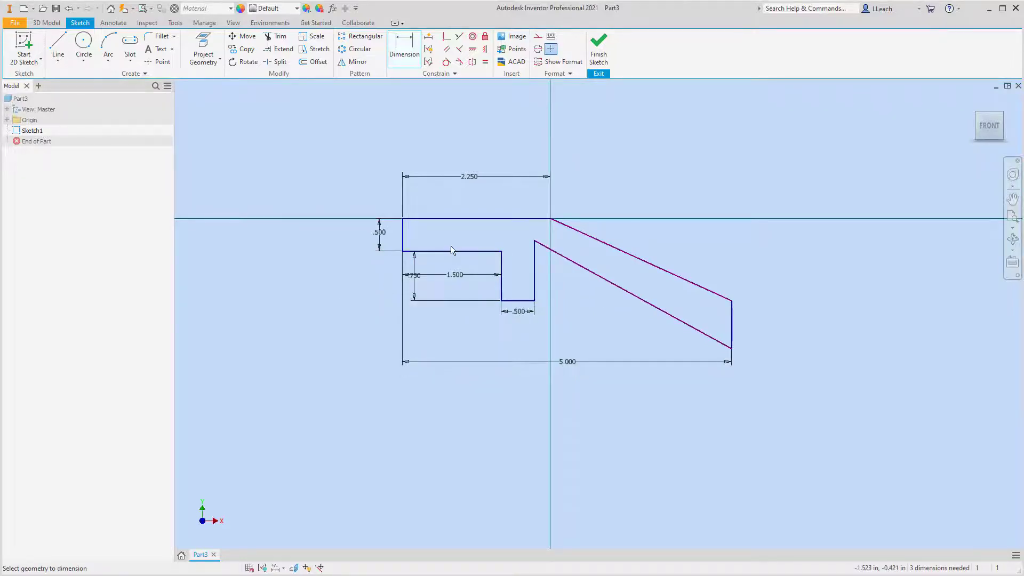
pyautogui.moveTo(456, 275); pyautogui.dragTo(458, 315)
pyautogui.moveTo(415, 275); pyautogui.dragTo(383, 277)
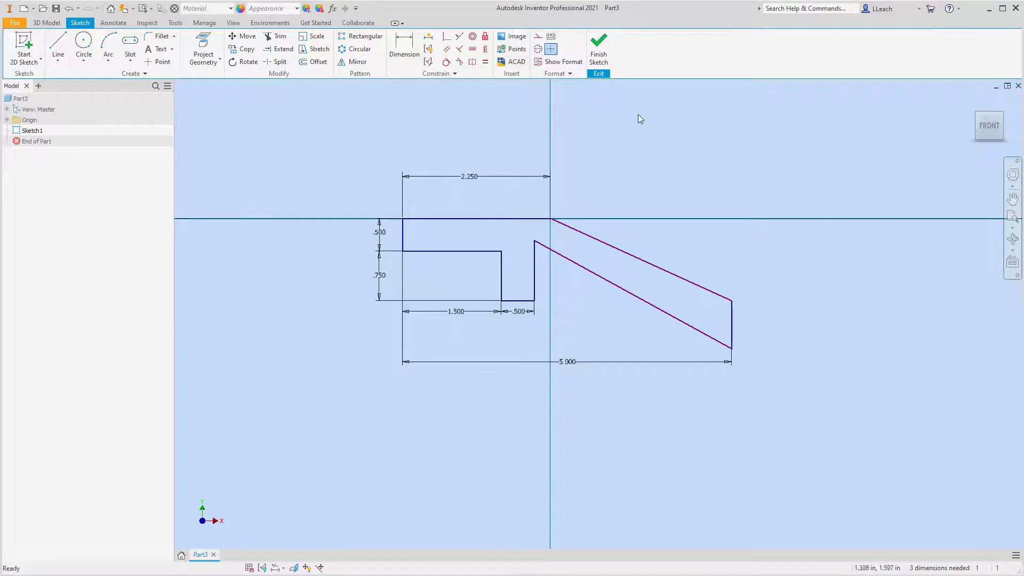
# Constrain the upper and lower sloped lines of the arm to be parallel.
pyautogui.click(447, 51)
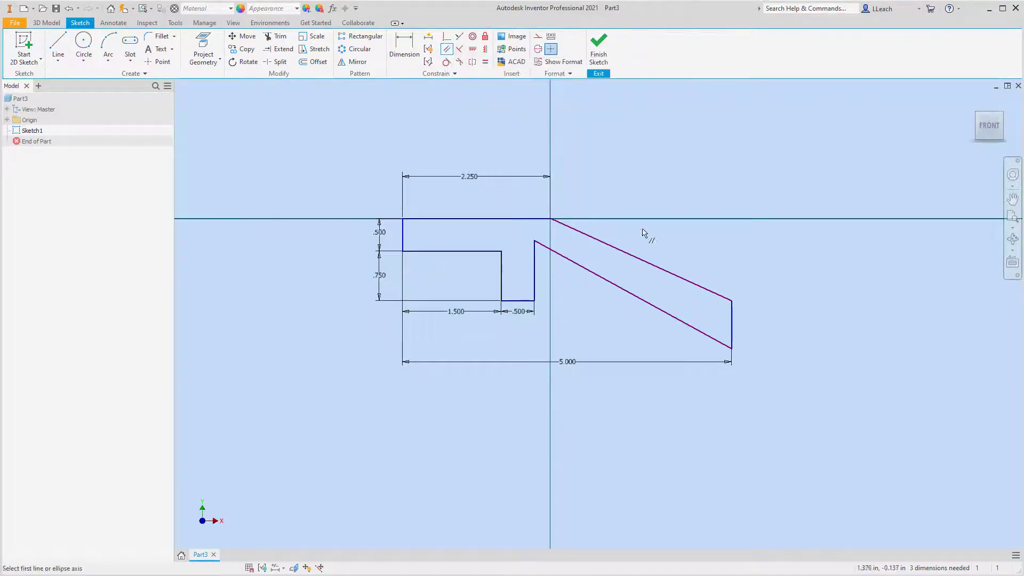
pyautogui.click(649, 265)
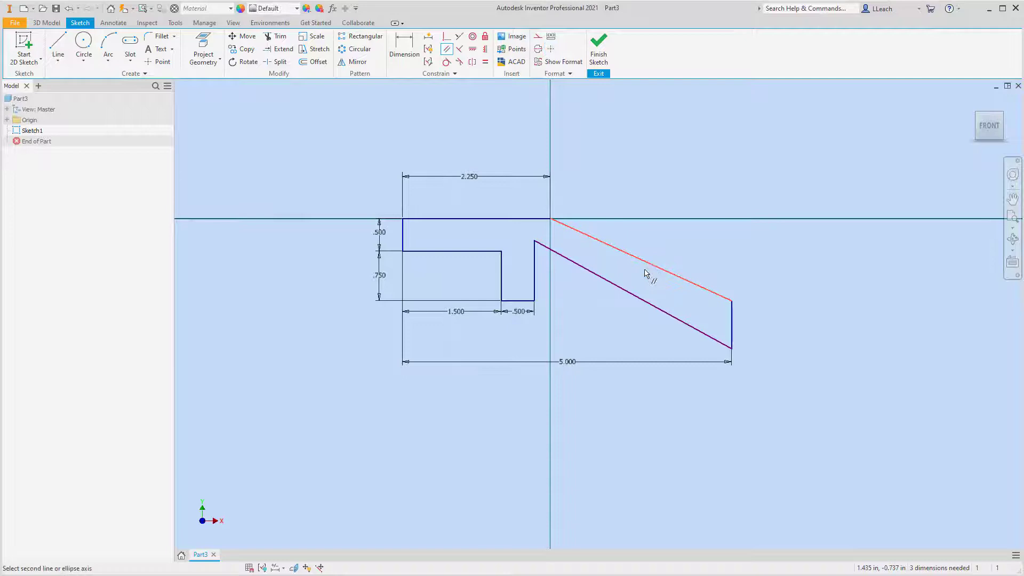
pyautogui.click(638, 298)
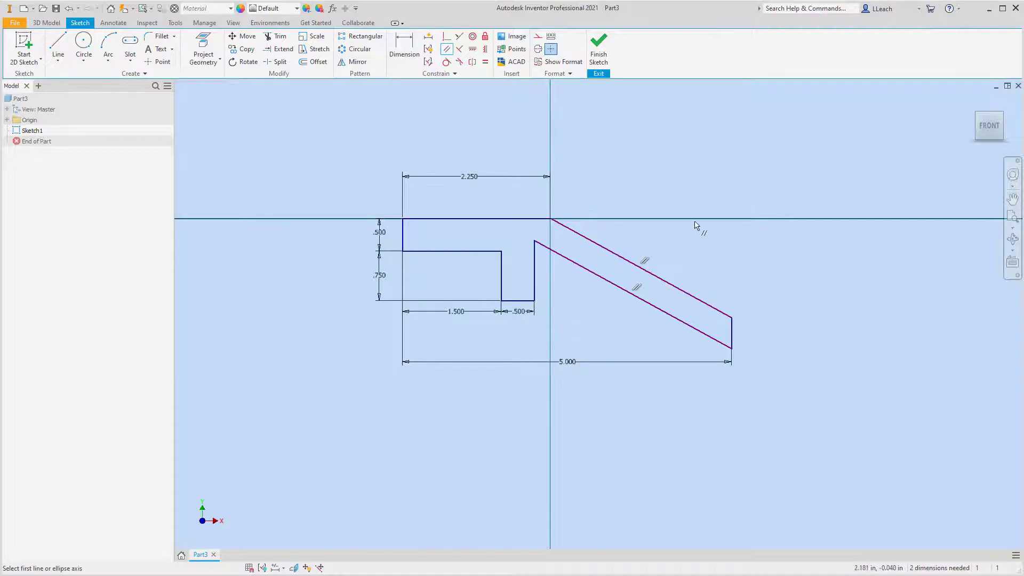
pyautogui.press('Escape')
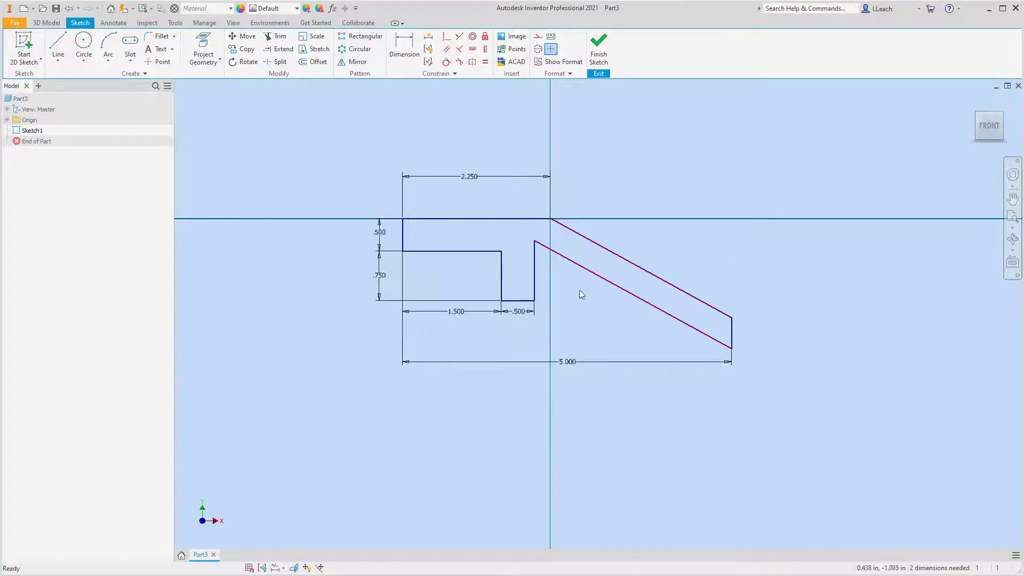
# Dimension the arm's thickness between its two parallel sloped lines to 0.5 in.
pyautogui.press('d')
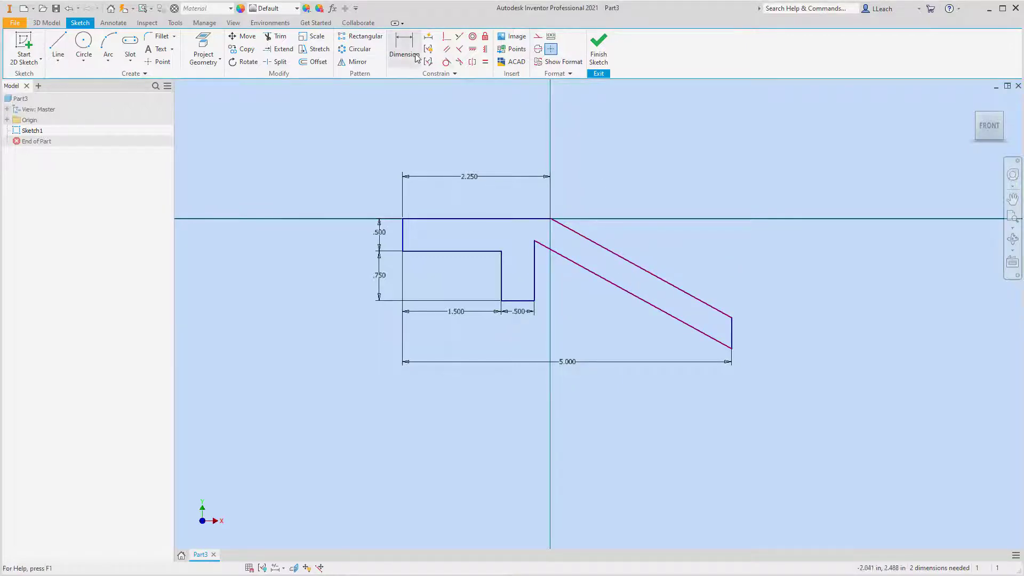
pyautogui.click(663, 312)
pyautogui.click(669, 303)
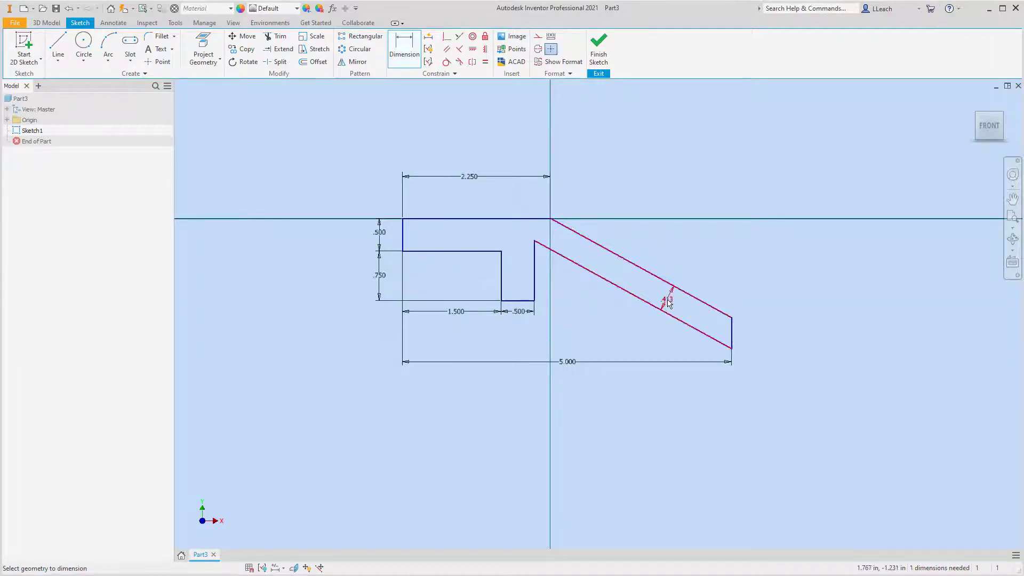
pyautogui.write('.5')
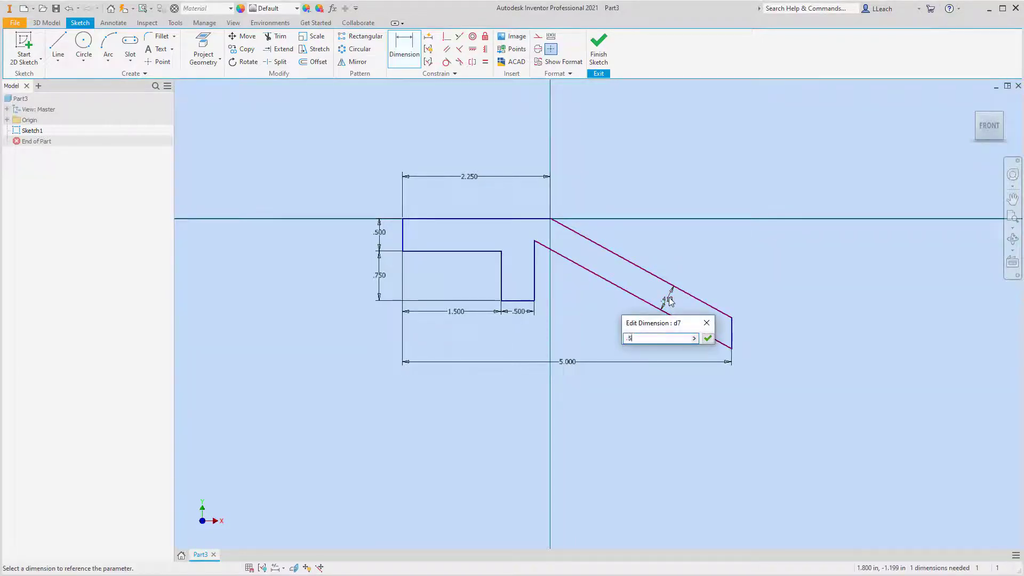
pyautogui.press('Return')
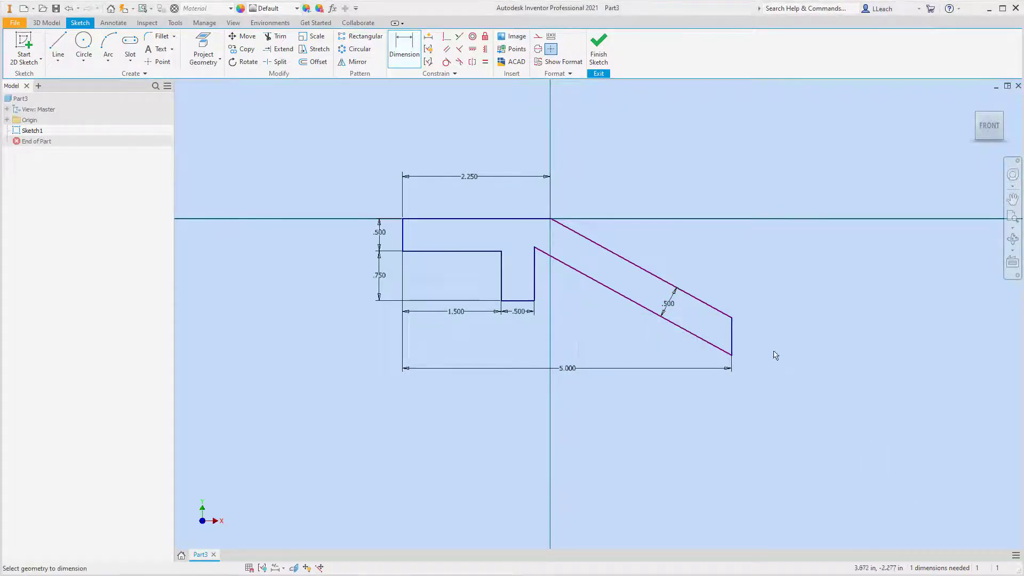
# Dimension the overall height from the top edge to the arm's lowest corner to 1.5 in and finish the sketch.
pyautogui.click(436, 218)
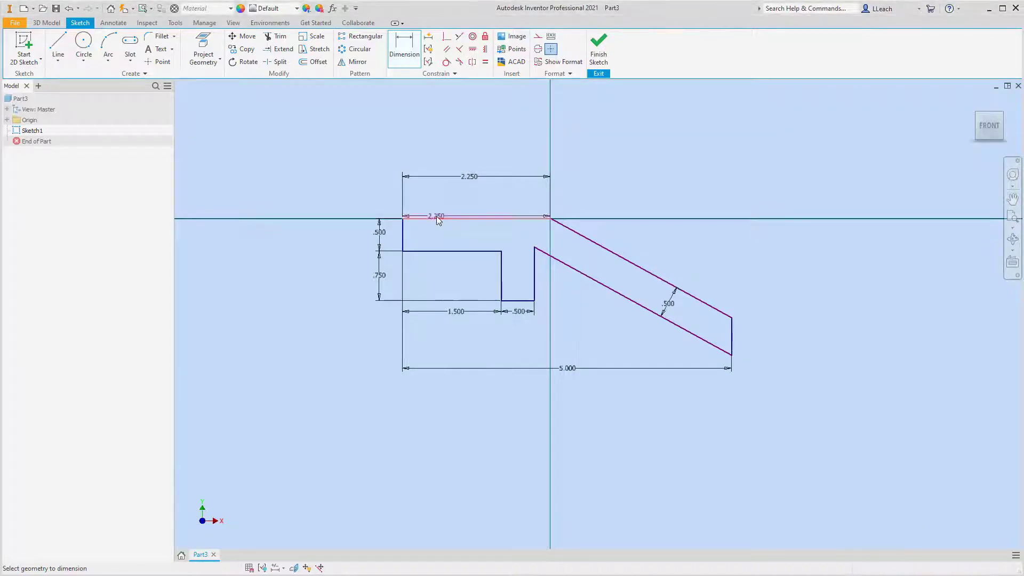
pyautogui.click(732, 358)
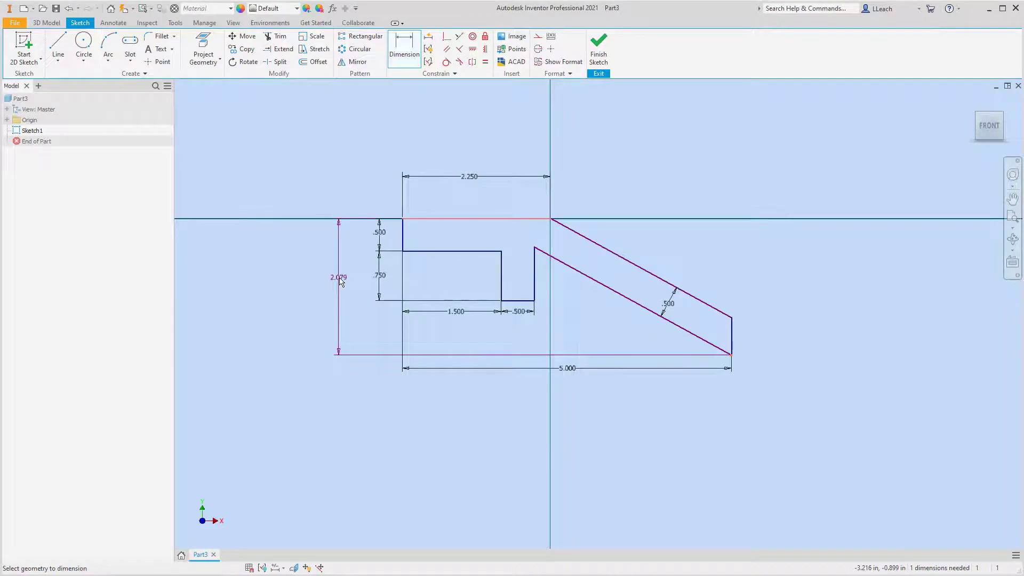
pyautogui.click(341, 280)
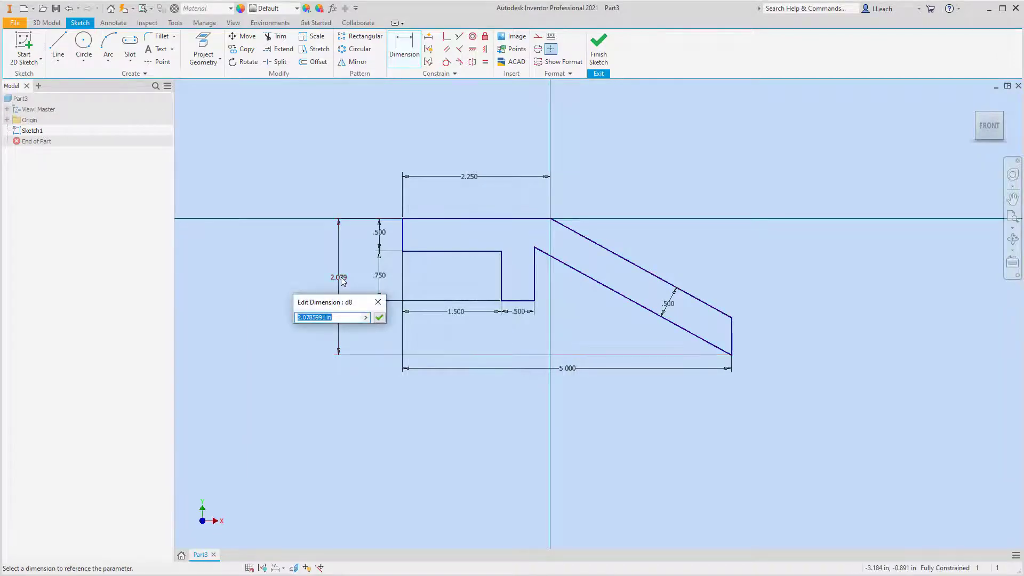
pyautogui.write('1.5')
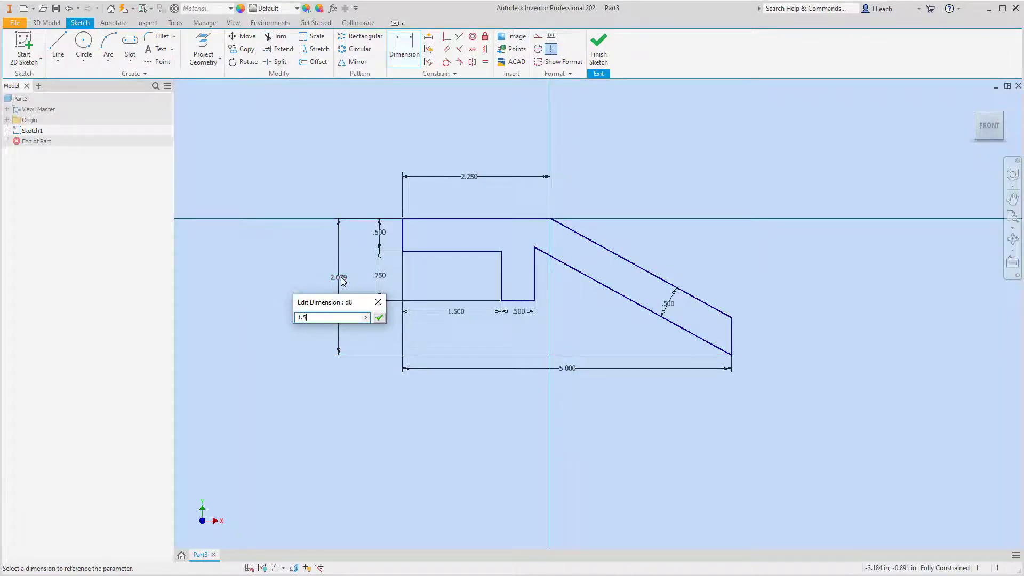
pyautogui.press('Return')
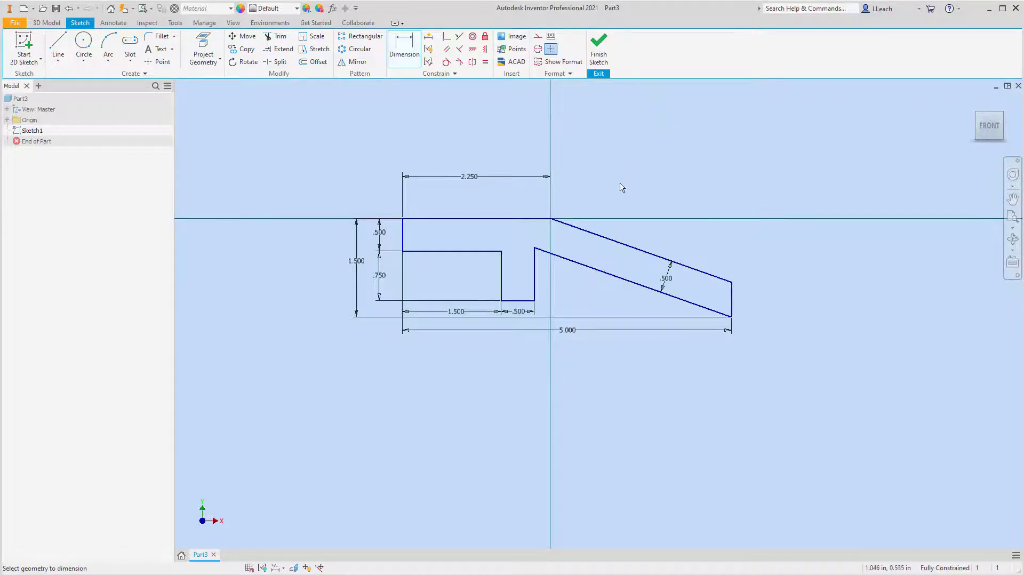
pyautogui.click(601, 55)
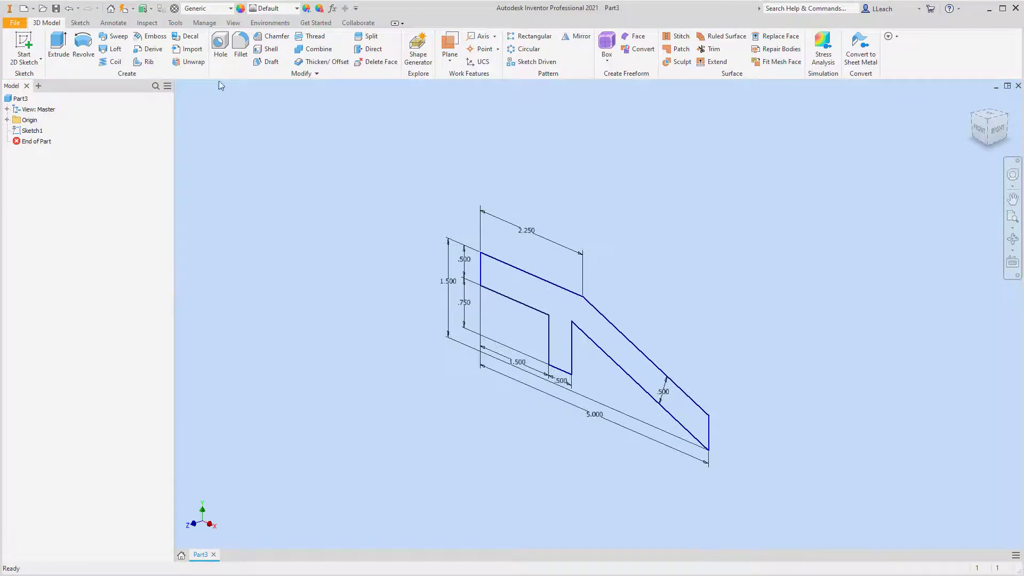
# Extrude the closed profile 3 in in the flipped direction, away from the front.
pyautogui.click(57, 48)
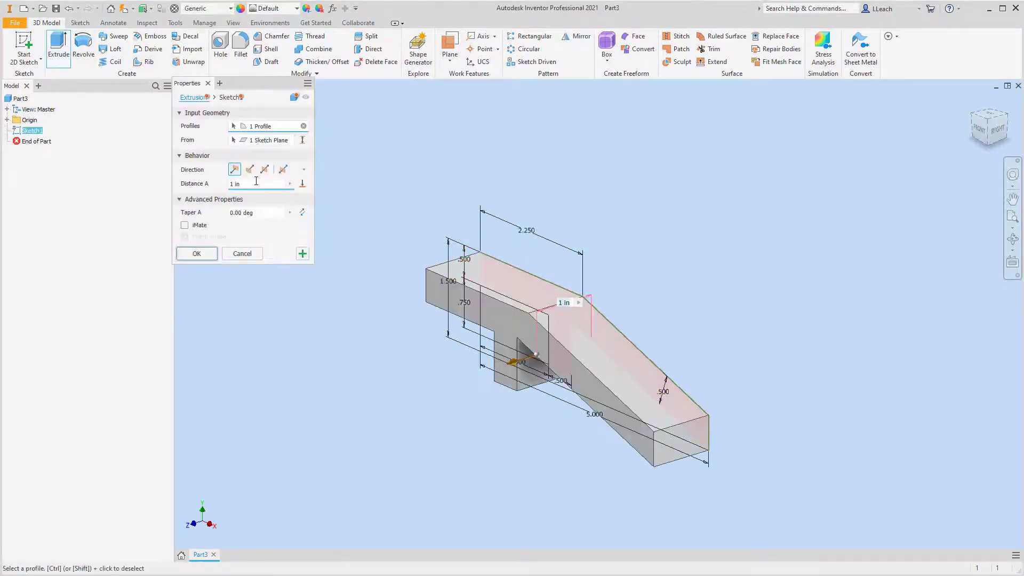
pyautogui.click(249, 169)
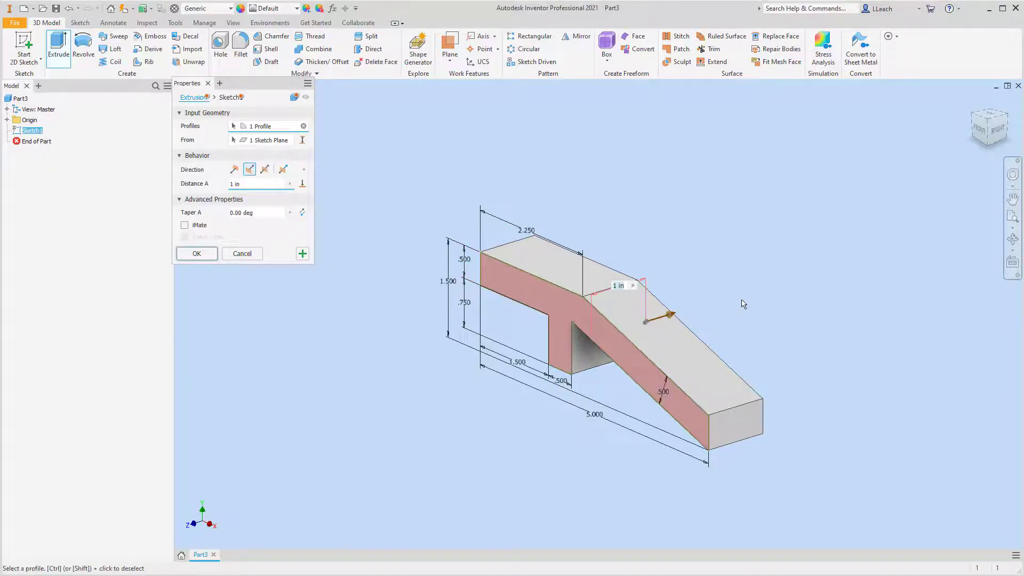
pyautogui.write('3')
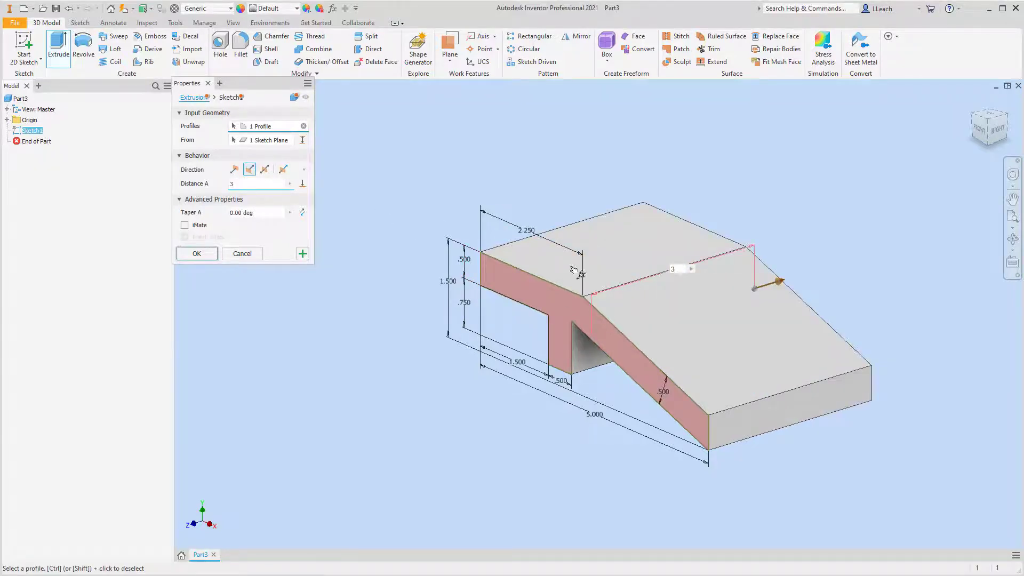
pyautogui.click(196, 254)
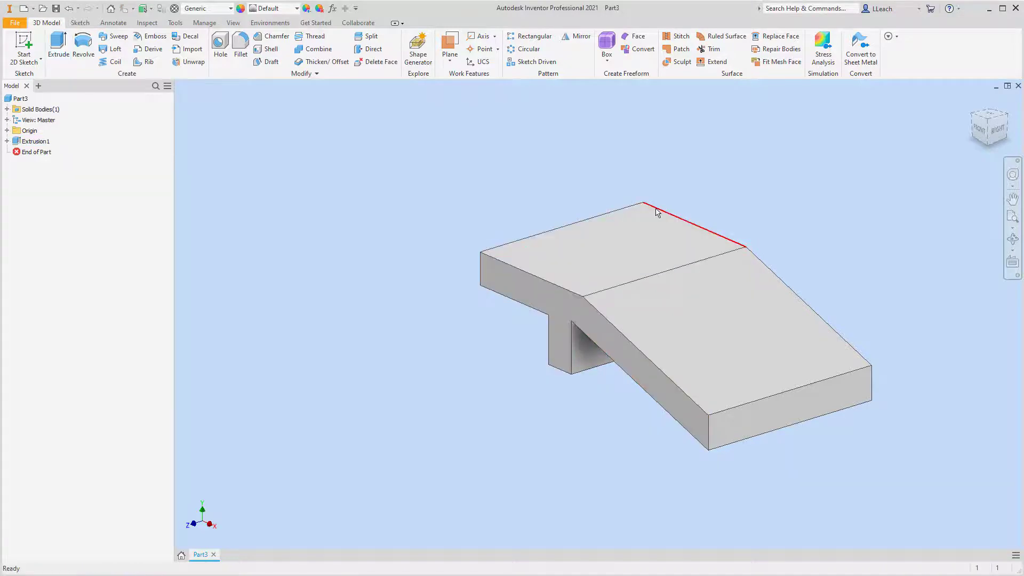
# Start a 2D sketch on the part's flat top face, next to the sloped arm.
pyautogui.click(32, 61)
pyautogui.click(52, 80)
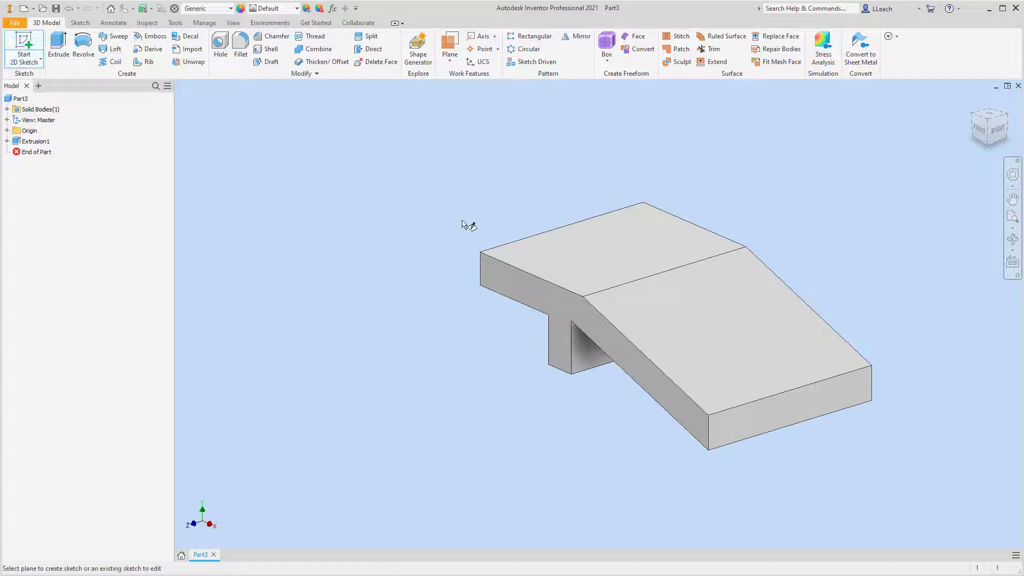
pyautogui.click(616, 249)
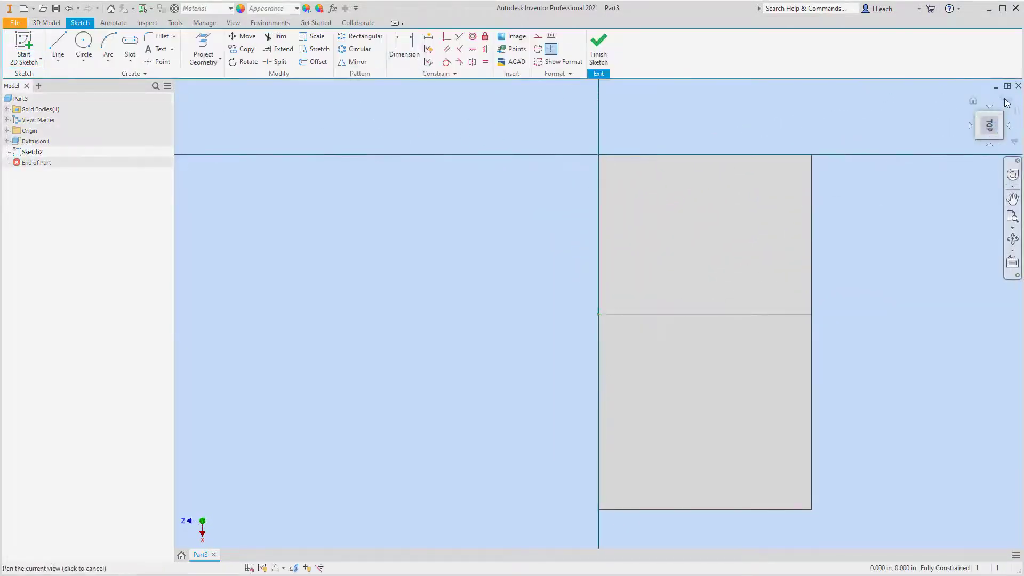
pyautogui.click(1005, 106)
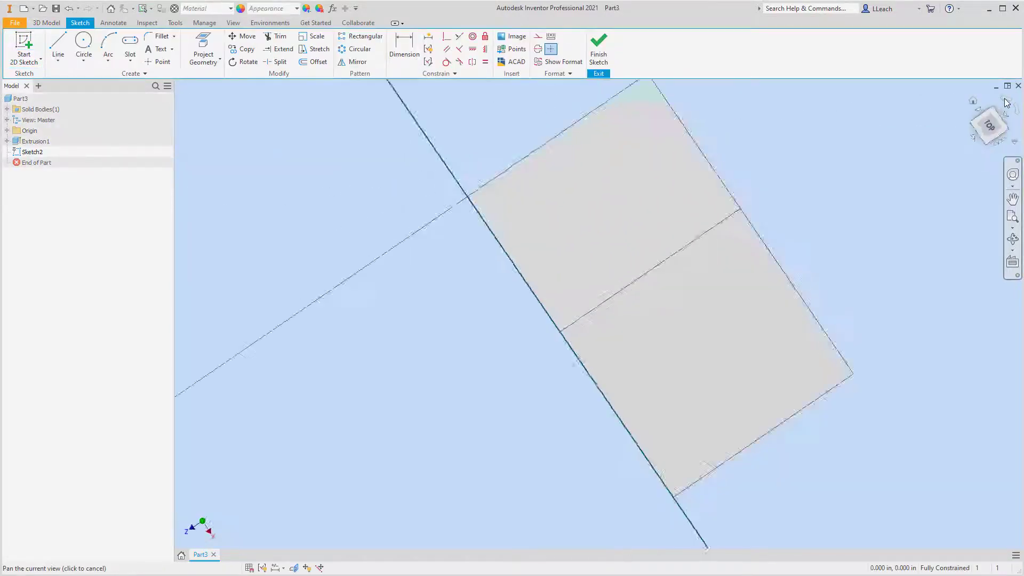
# Draw two circles, each about 0.73 in in diameter, one above the other on the flat top face.
pyautogui.click(83, 60)
pyautogui.click(91, 76)
pyautogui.click(482, 242)
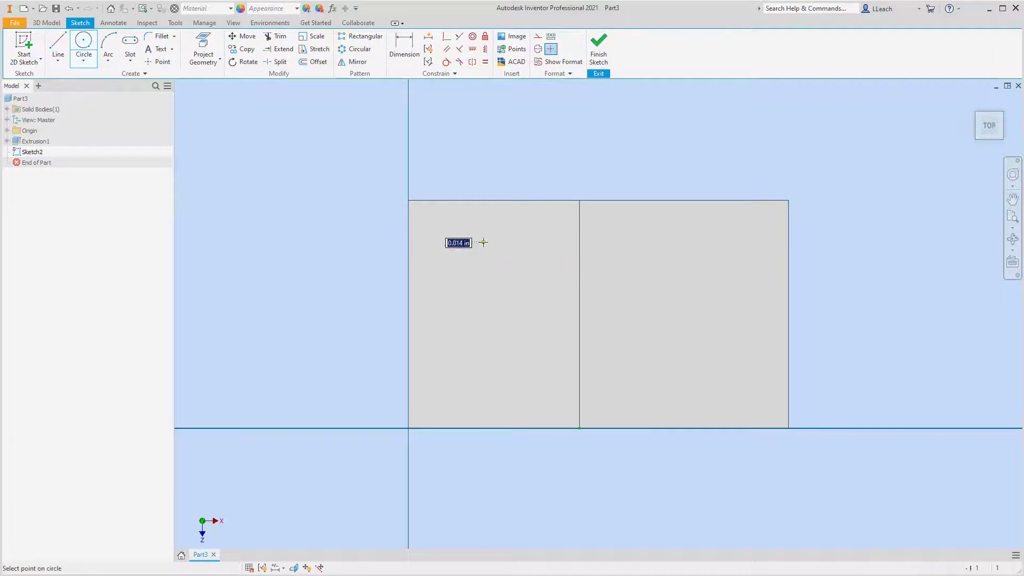
pyautogui.click(501, 263)
pyautogui.click(488, 354)
pyautogui.click(508, 375)
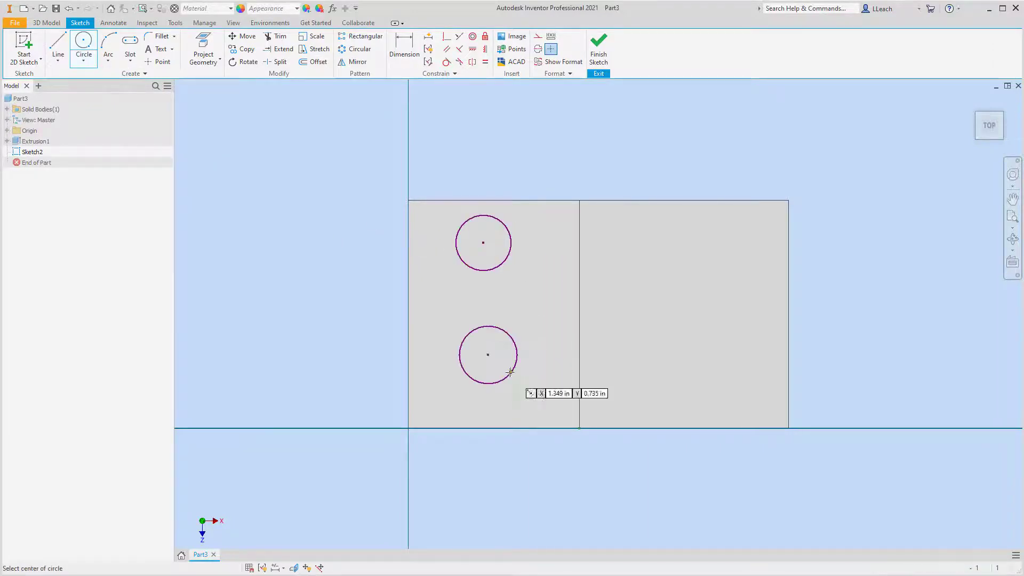
# Dimension the upper circle's diameter to 0.5 in.
pyautogui.click(407, 51)
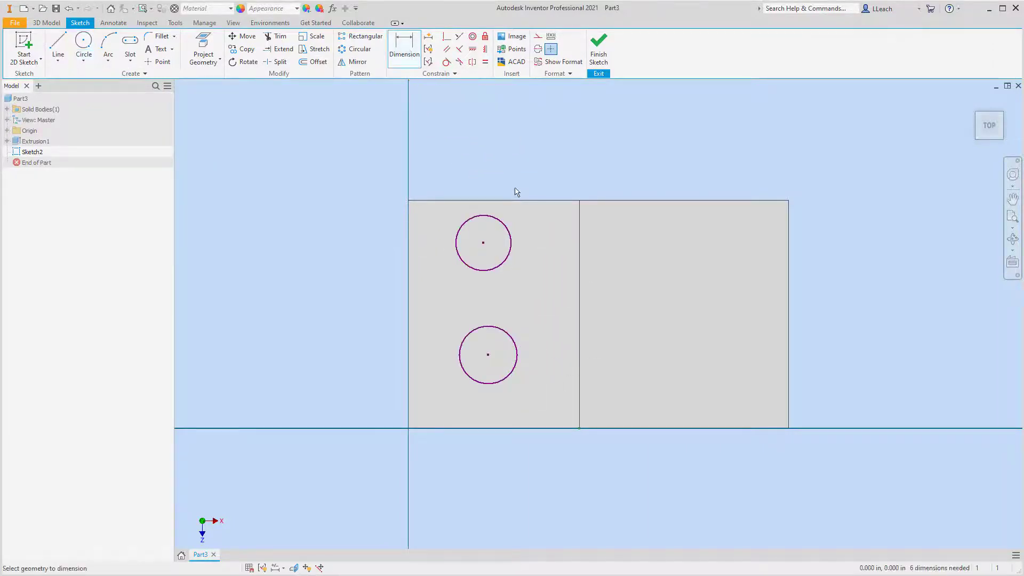
pyautogui.click(510, 232)
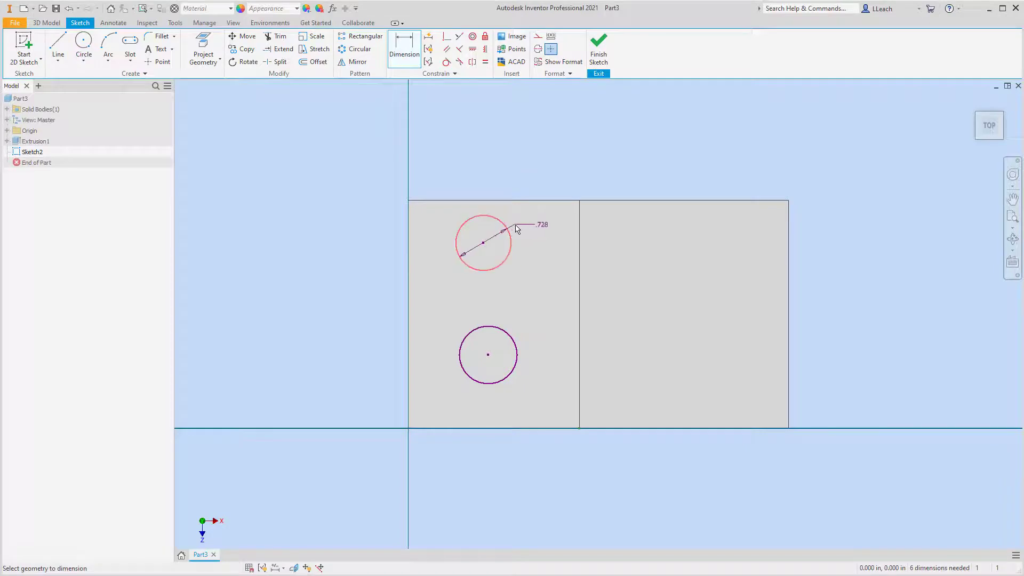
pyautogui.click(525, 183)
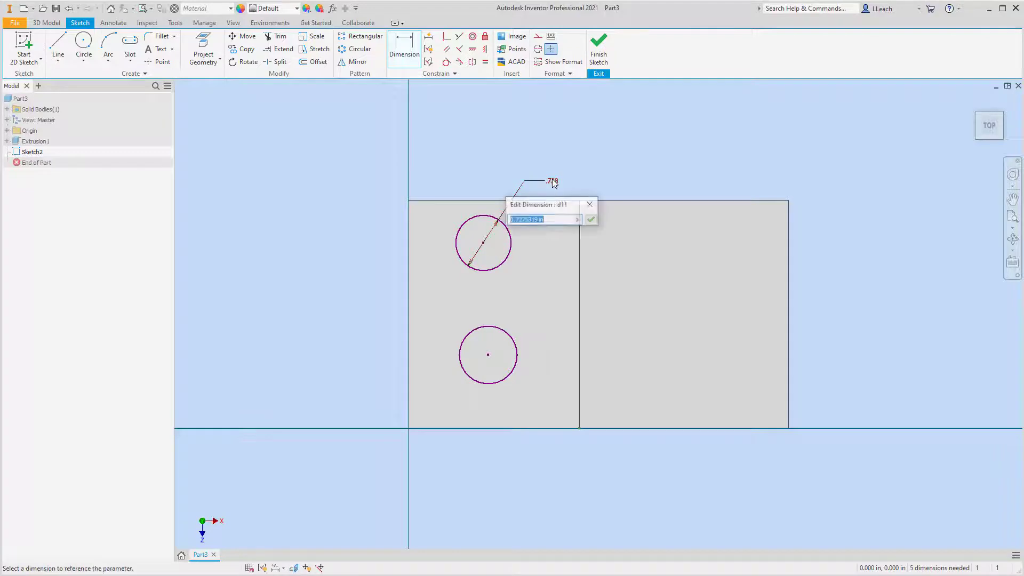
pyautogui.write('.5')
pyautogui.press('Return')
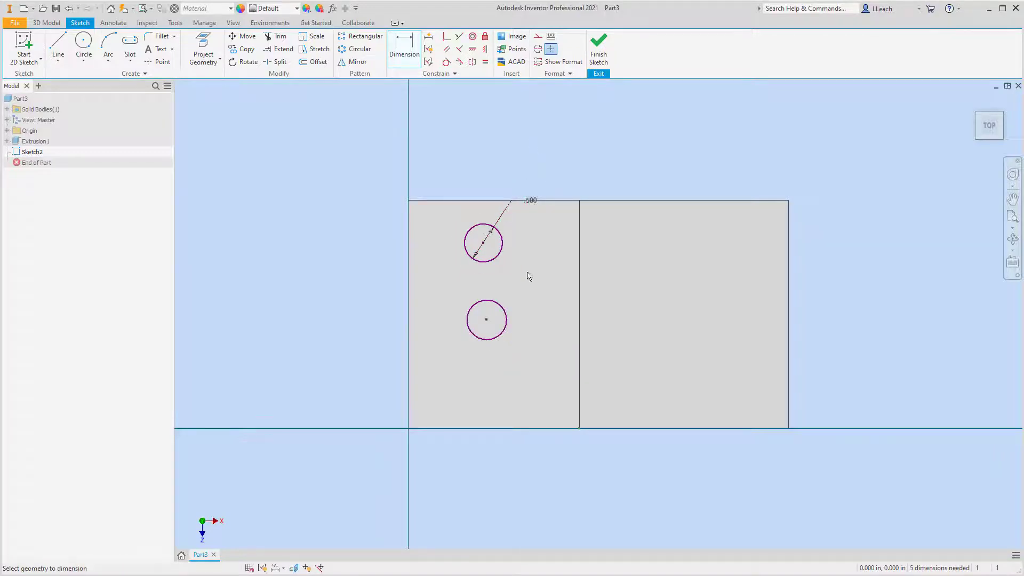
# Constrain the two circles to equal size and align their centers vertically.
pyautogui.click(485, 63)
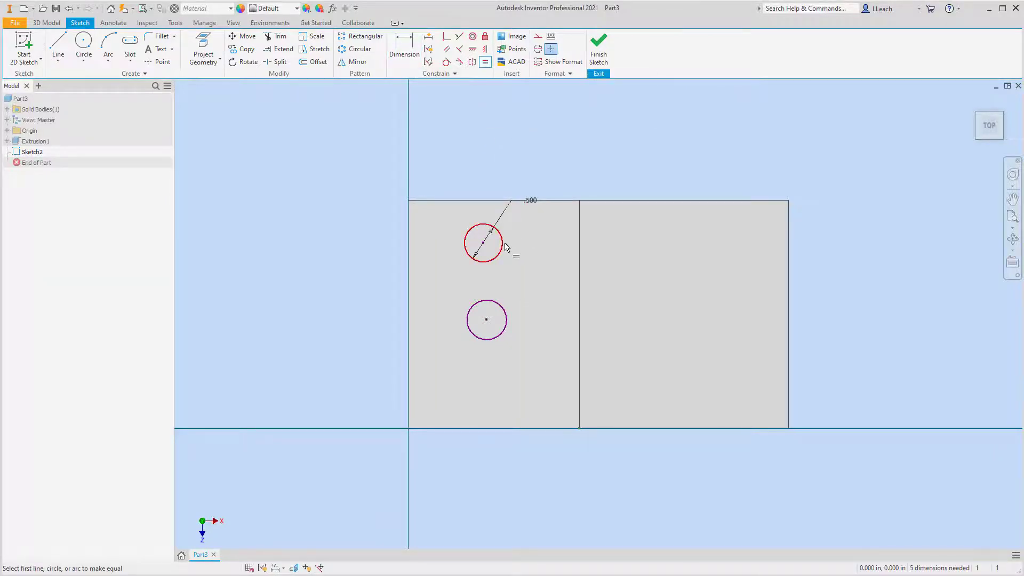
pyautogui.click(504, 246)
pyautogui.click(505, 311)
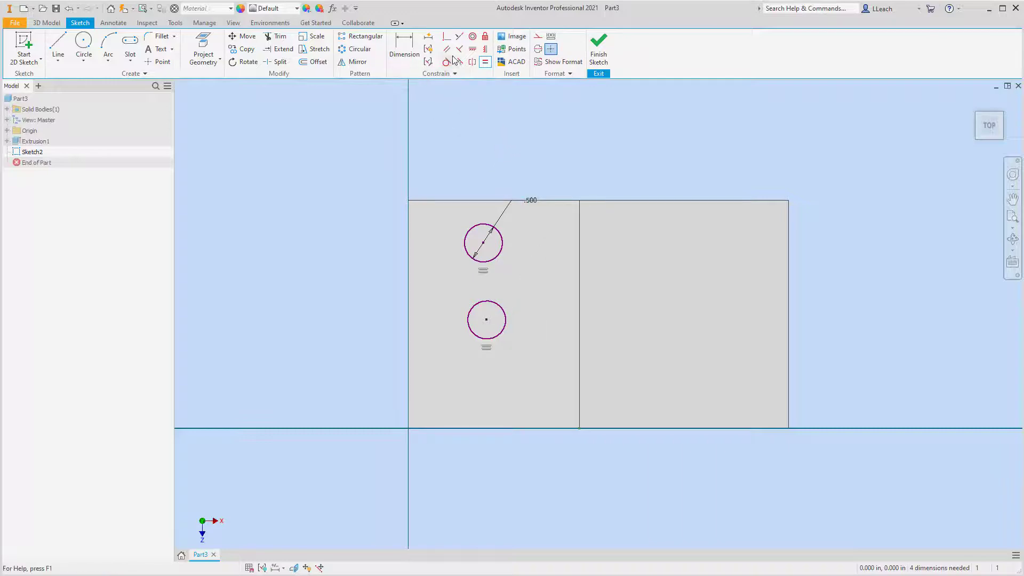
pyautogui.click(485, 49)
pyautogui.click(483, 243)
pyautogui.click(486, 320)
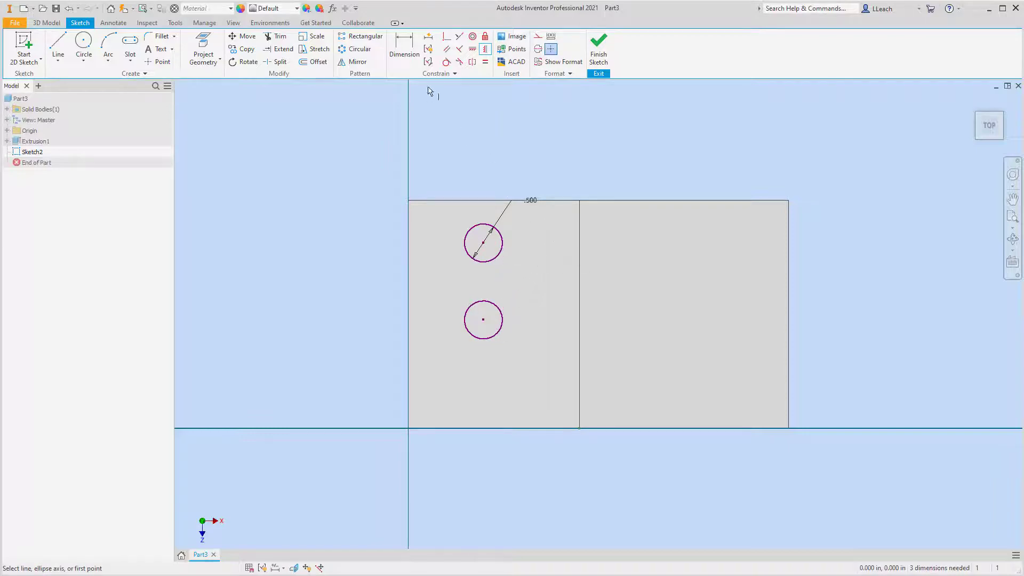
# Dimension the vertical distance between the two circle centers to 1.5 in.
pyautogui.click(404, 48)
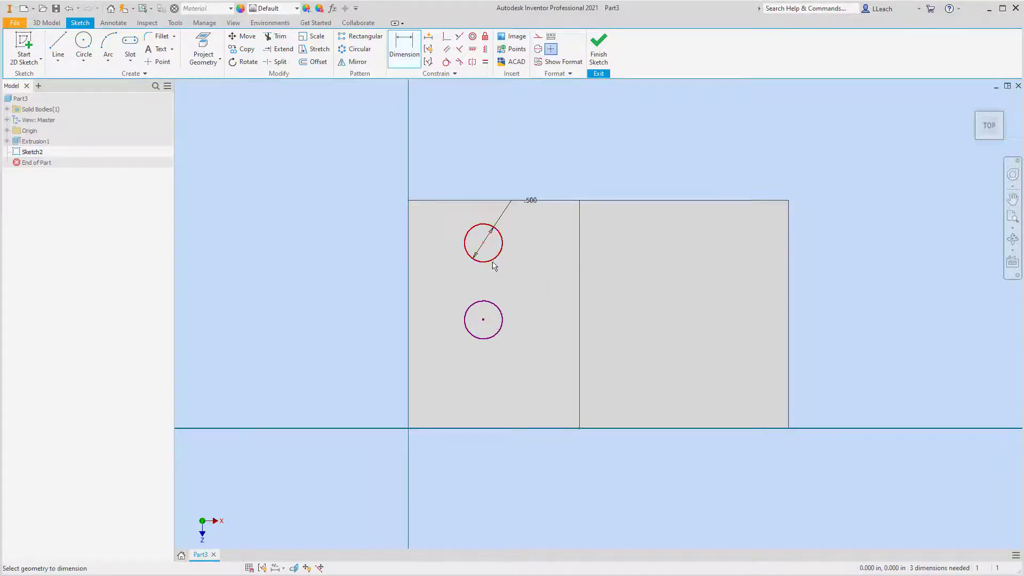
pyautogui.click(483, 319)
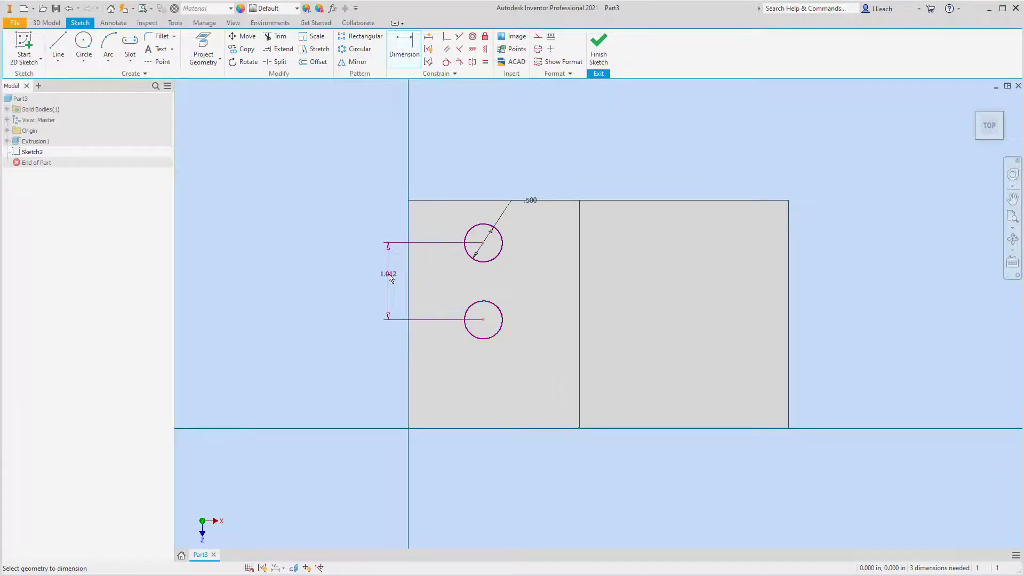
pyautogui.click(395, 274)
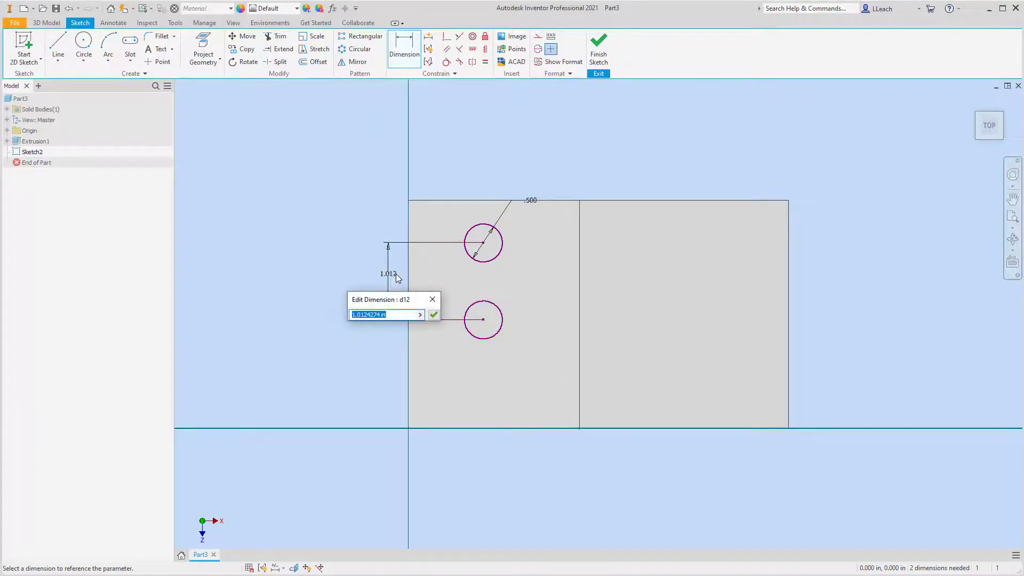
pyautogui.write('1.5')
pyautogui.press('Return')
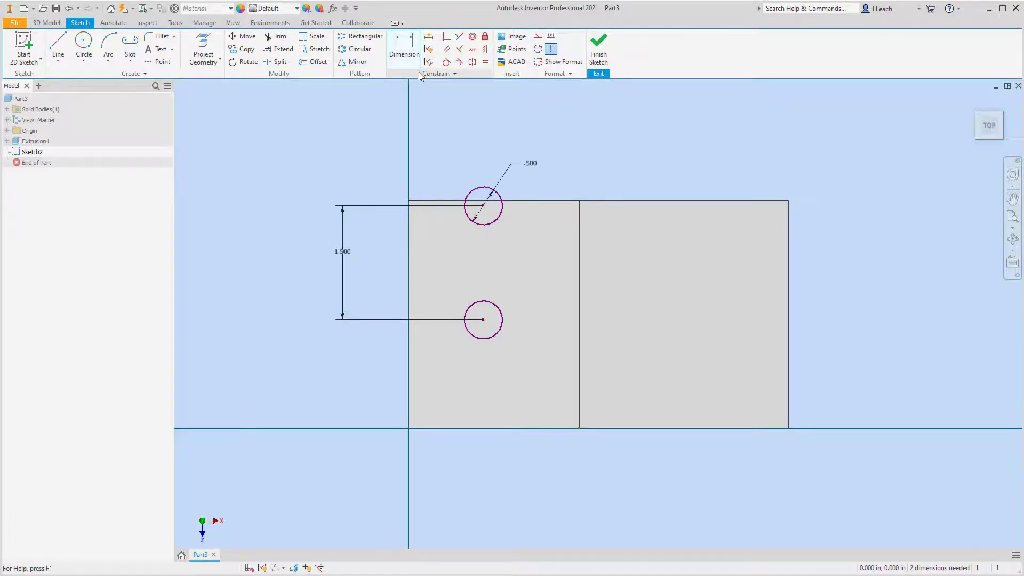
# Dimension the lower circle's center to the face's lower horizontal edge at 0.75 in.
pyautogui.click(410, 59)
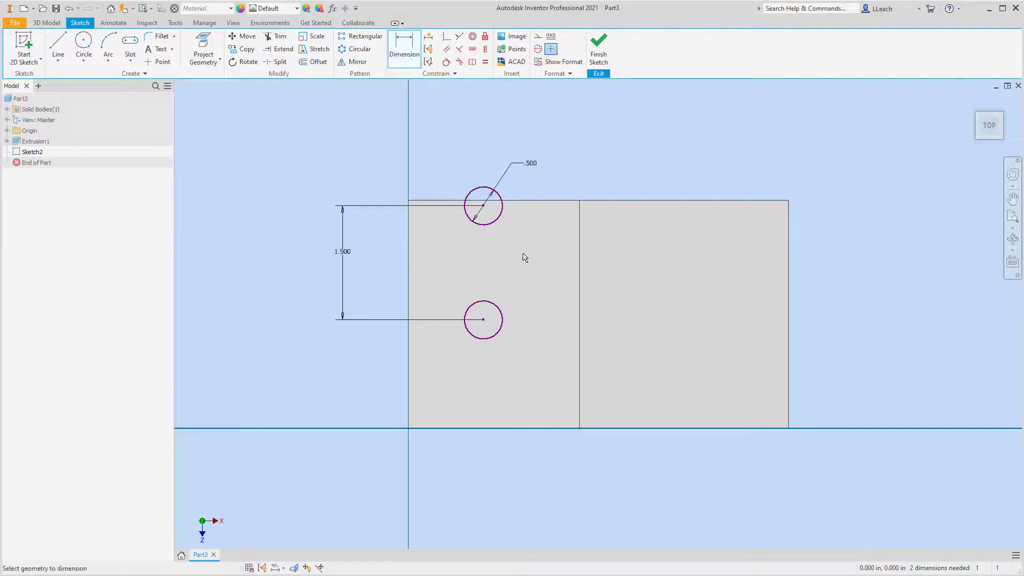
pyautogui.click(484, 320)
pyautogui.click(484, 427)
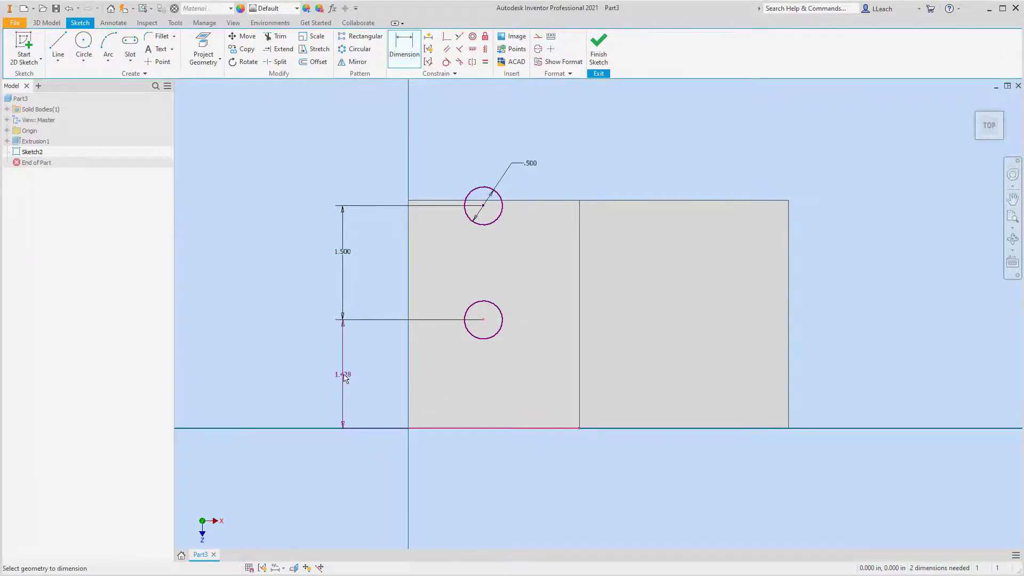
pyautogui.click(345, 377)
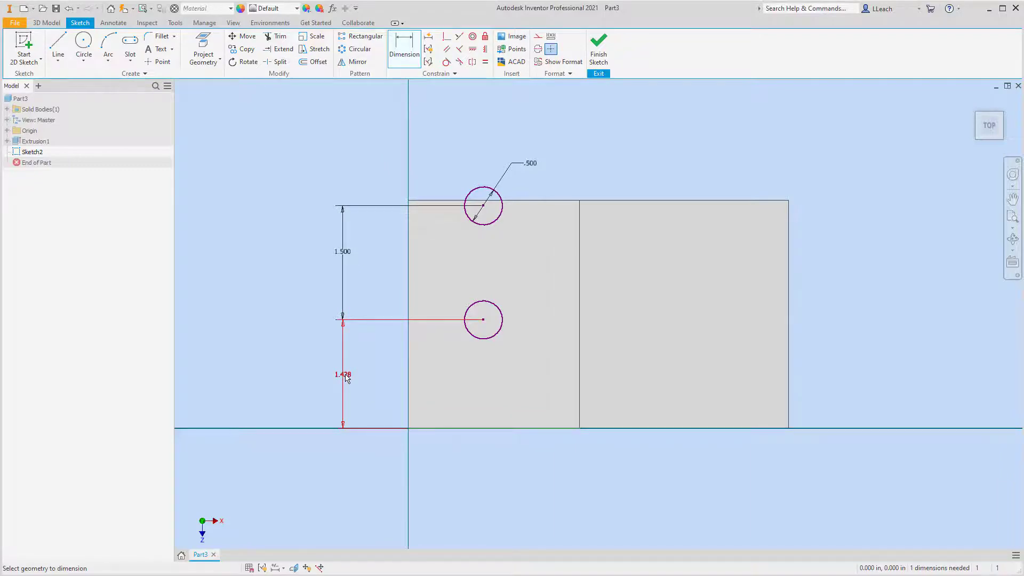
pyautogui.doubleClick(345, 376)
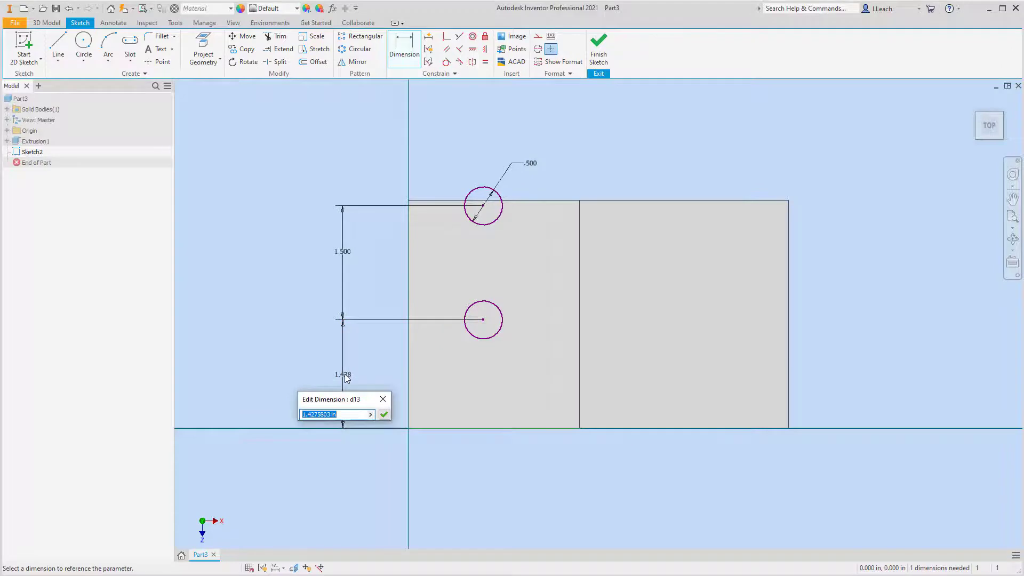
pyautogui.write('.75')
pyautogui.press('Return')
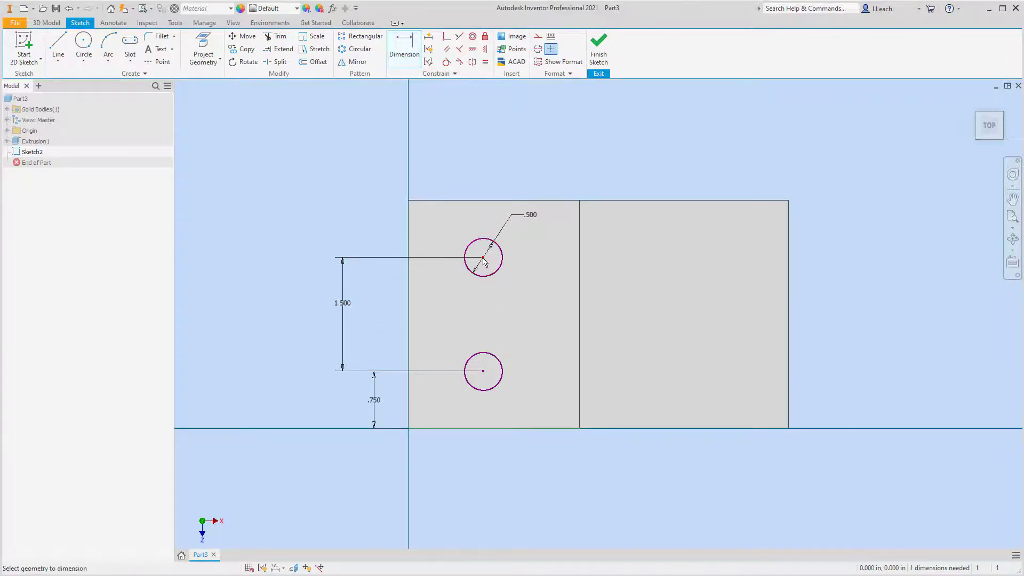
# Dimension the upper circle's center to the face's outer end edge at 0.75 in and finish the sketch.
pyautogui.click(409, 278)
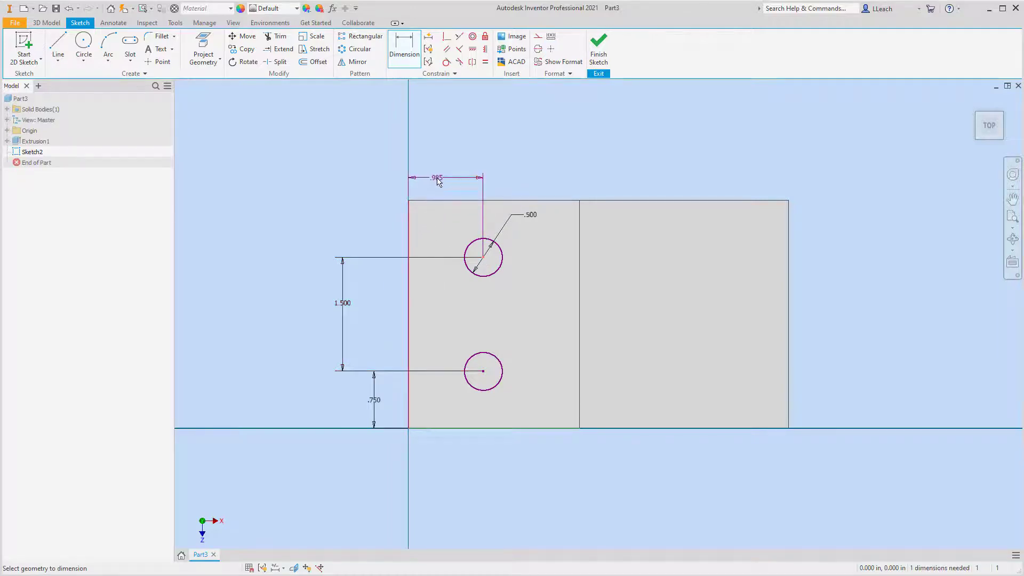
pyautogui.click(438, 180)
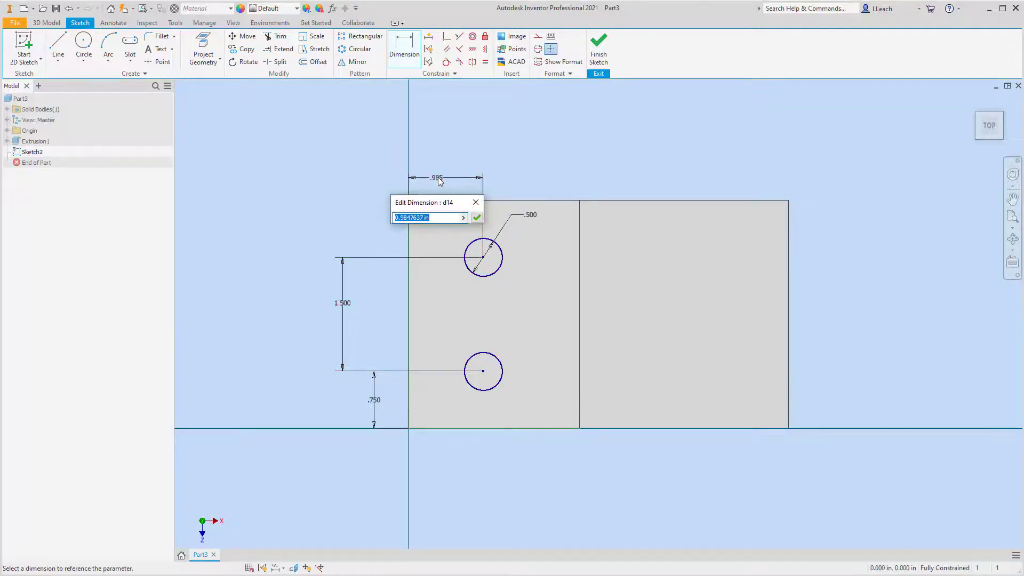
pyautogui.write('.75')
pyautogui.press('Return')
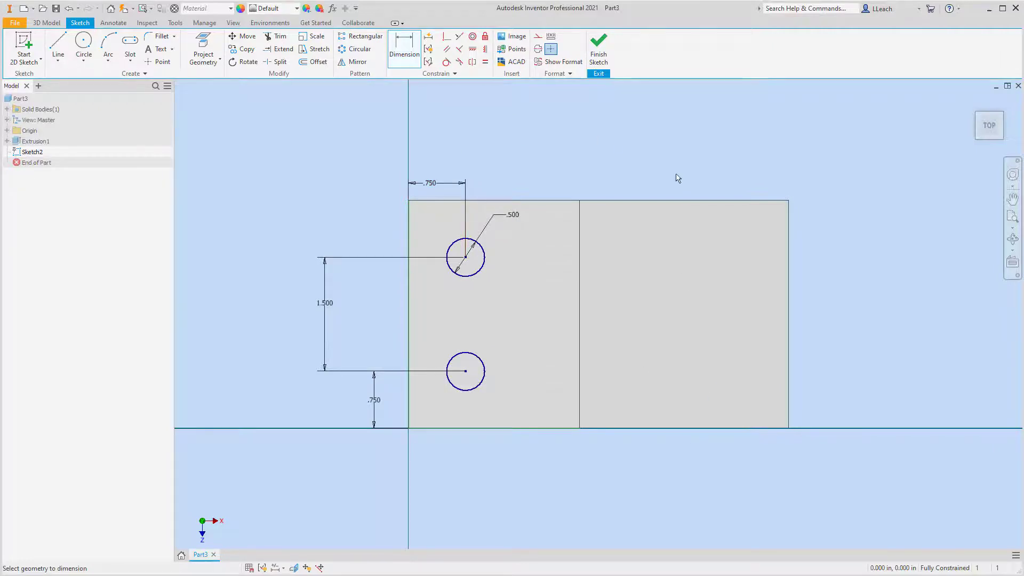
pyautogui.click(598, 48)
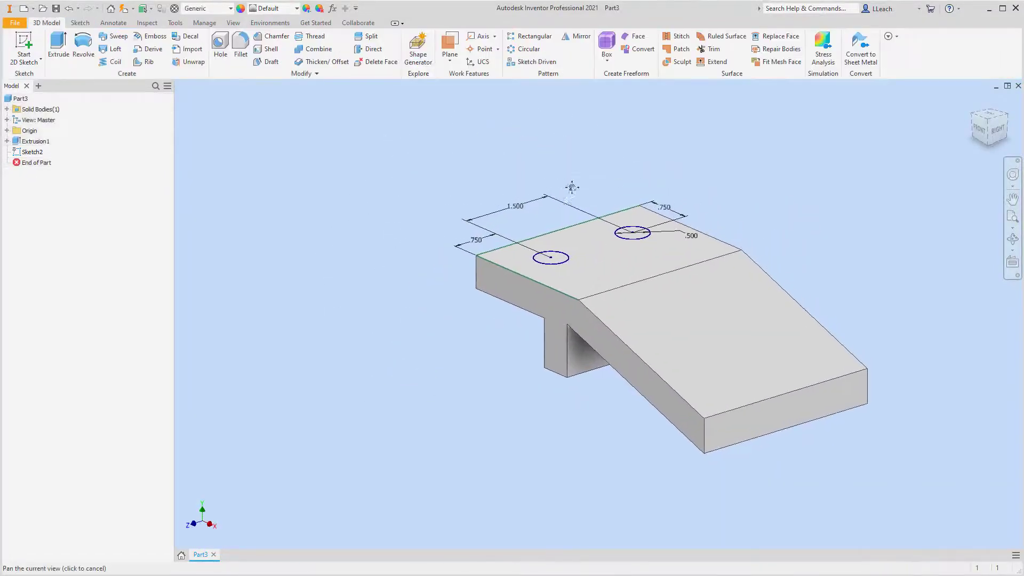
# Cut both circles through all of the part with Extrude to make two holes.
pyautogui.moveTo(572, 186); pyautogui.dragTo(531, 209)
pyautogui.click(58, 42)
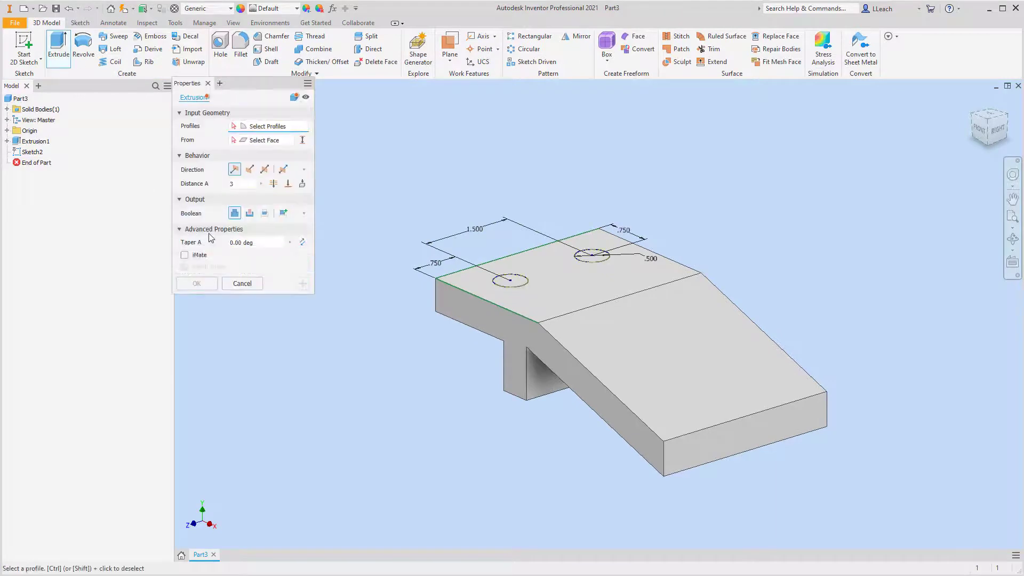
pyautogui.click(510, 280)
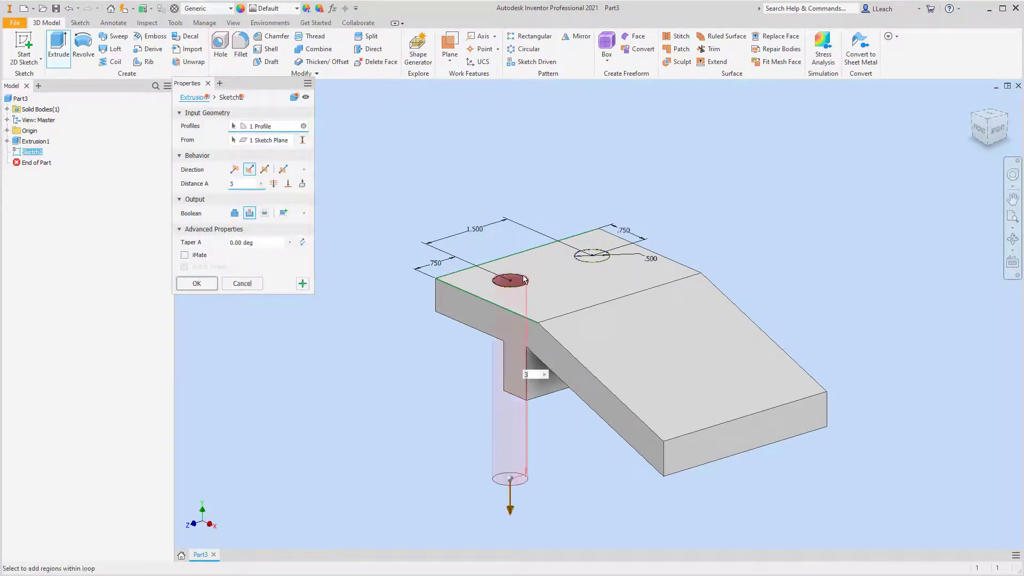
pyautogui.click(589, 257)
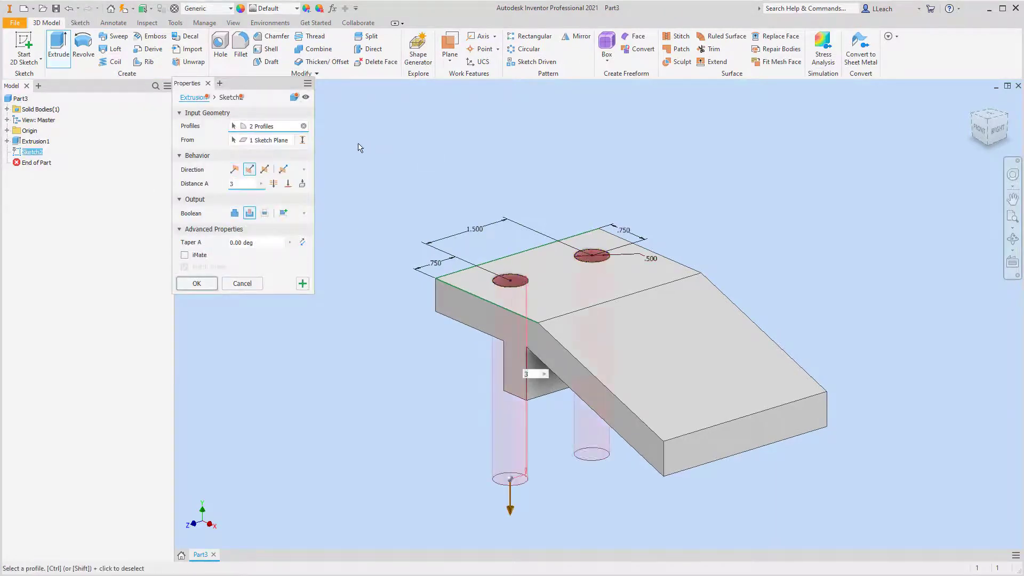
pyautogui.click(273, 183)
pyautogui.click(197, 283)
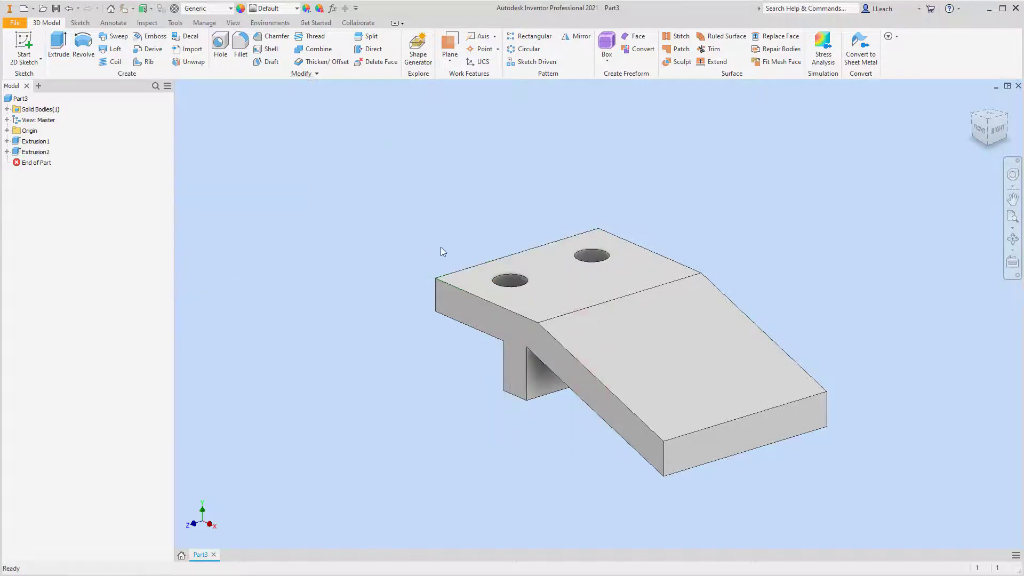
# Start a 2D sketch on the upper face of the sloped arm.
pyautogui.moveTo(692, 279)
pyautogui.mouseDown(button='middle')
pyautogui.moveTo(673, 244)
pyautogui.moveTo(618, 243)
pyautogui.mouseUp(button='middle')
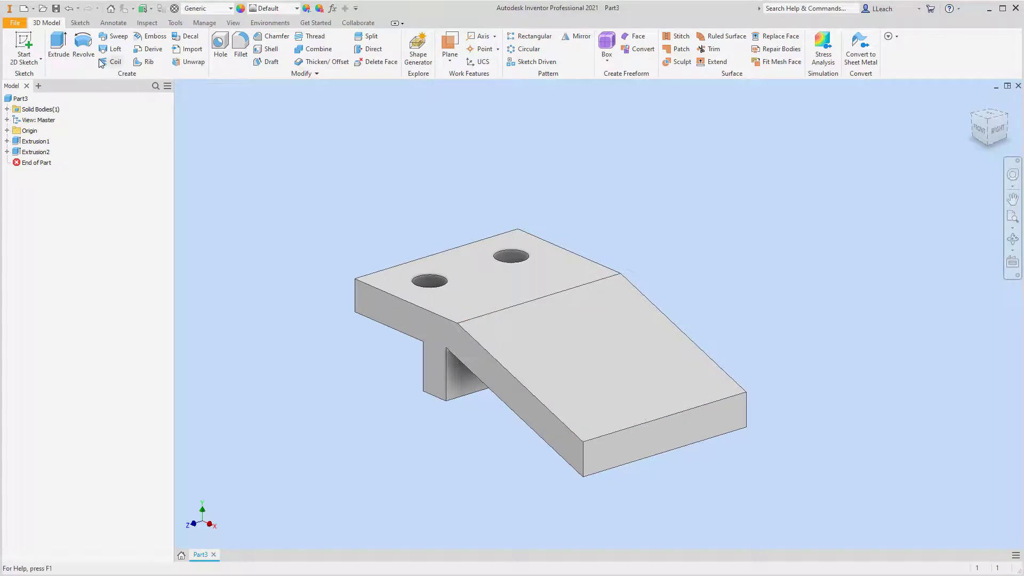
pyautogui.click(40, 59)
pyautogui.click(36, 80)
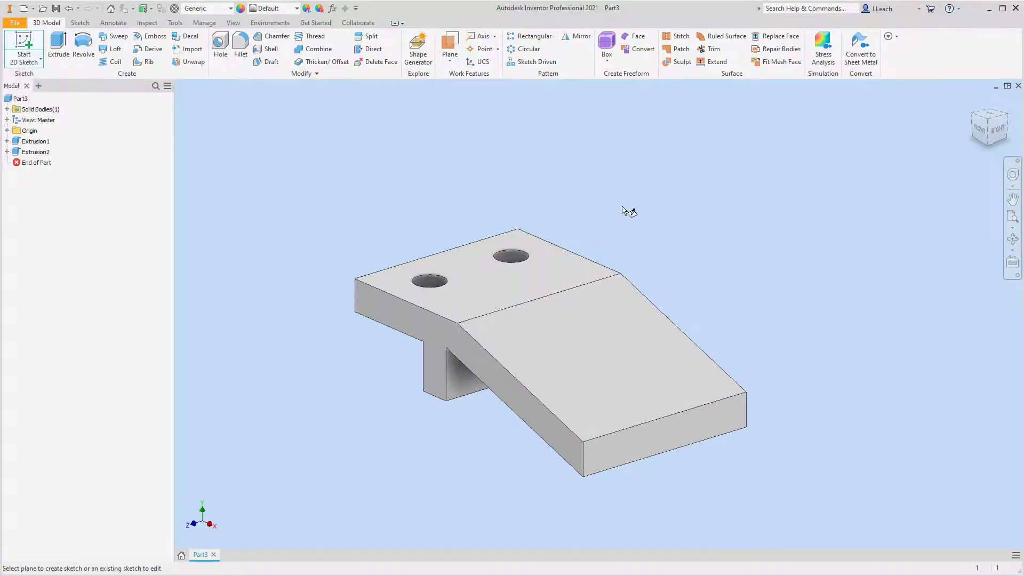
pyautogui.click(600, 349)
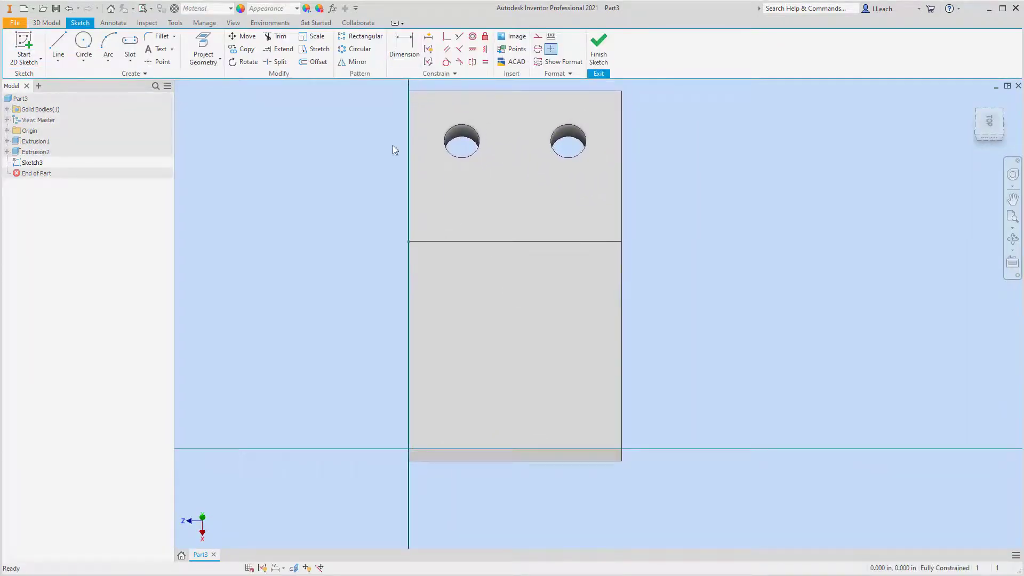
# Sketch a center-to-center slot across the sloped face, with centers about 1.9 in apart and a width of 0.5 in.
pyautogui.click(130, 60)
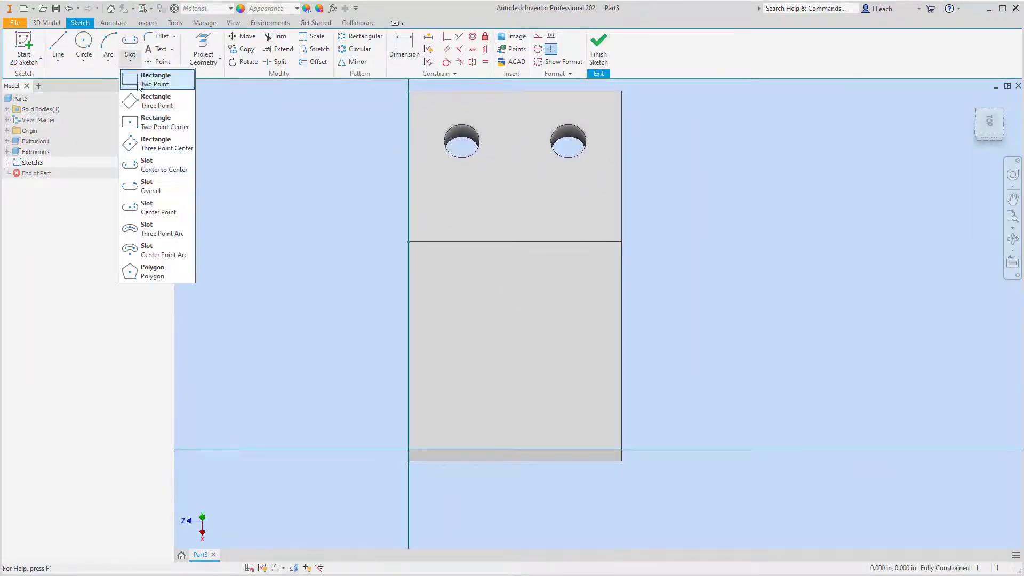
pyautogui.click(165, 169)
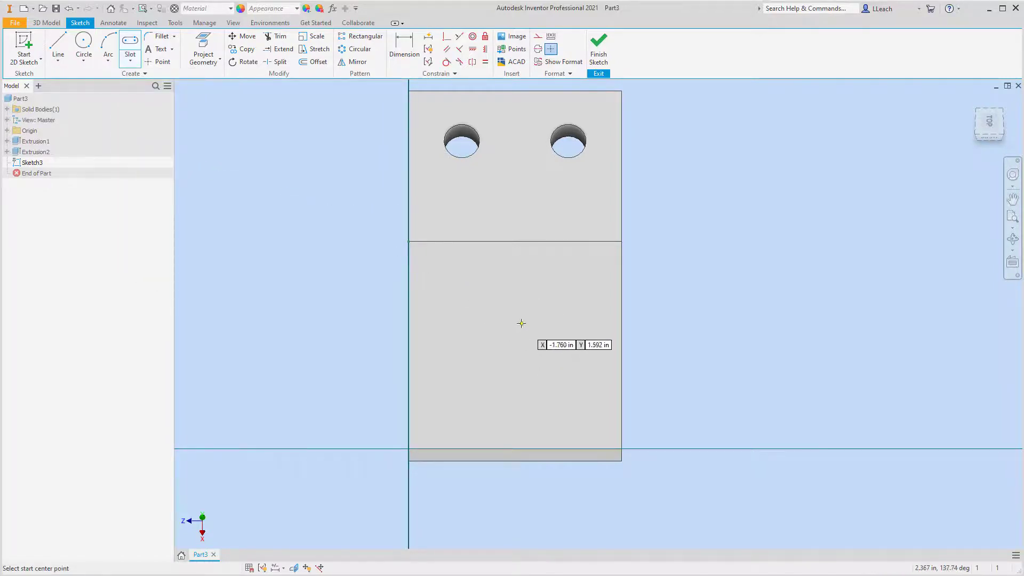
pyautogui.click(449, 286)
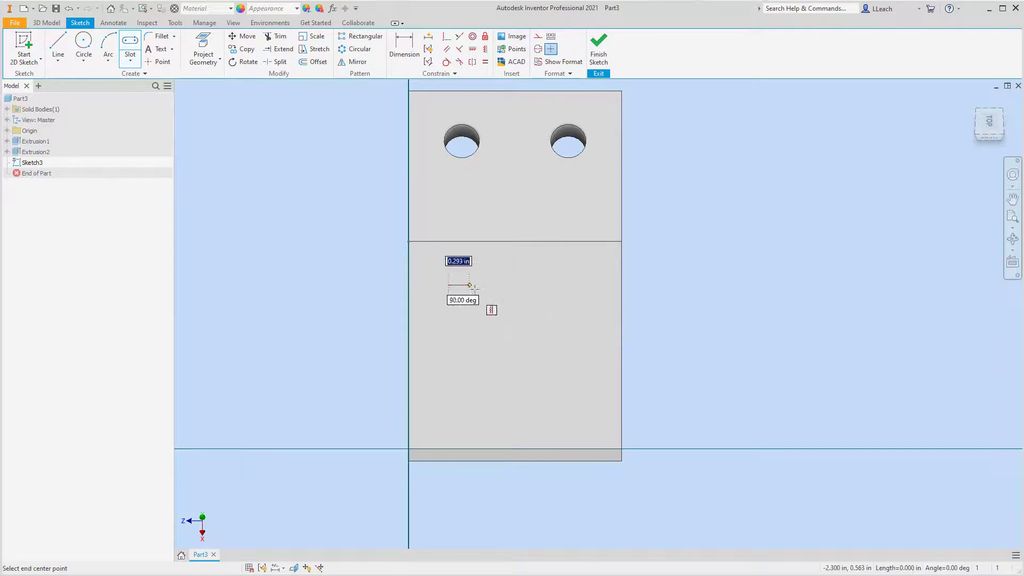
pyautogui.click(582, 285)
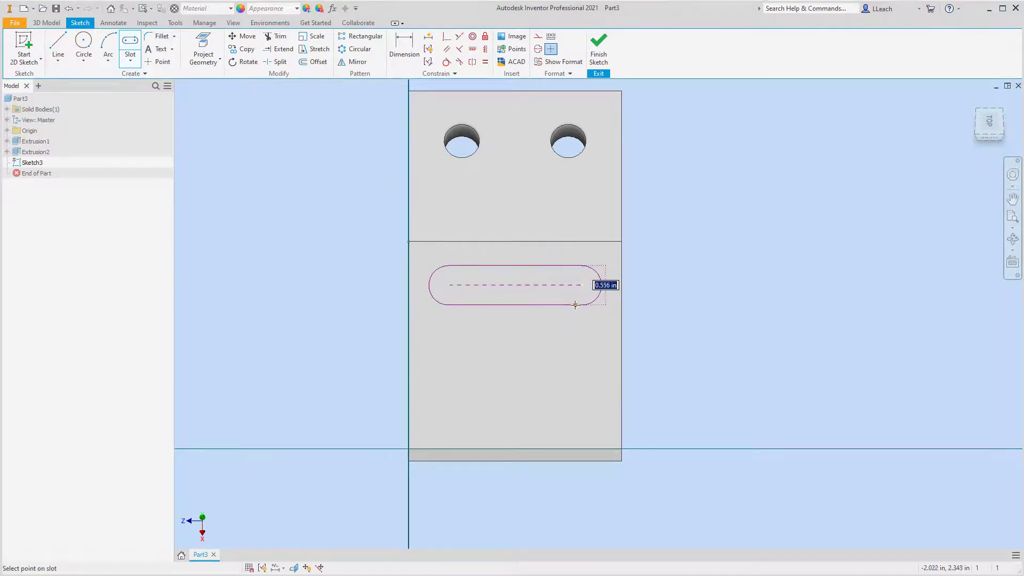
pyautogui.write('.5')
pyautogui.press('Return')
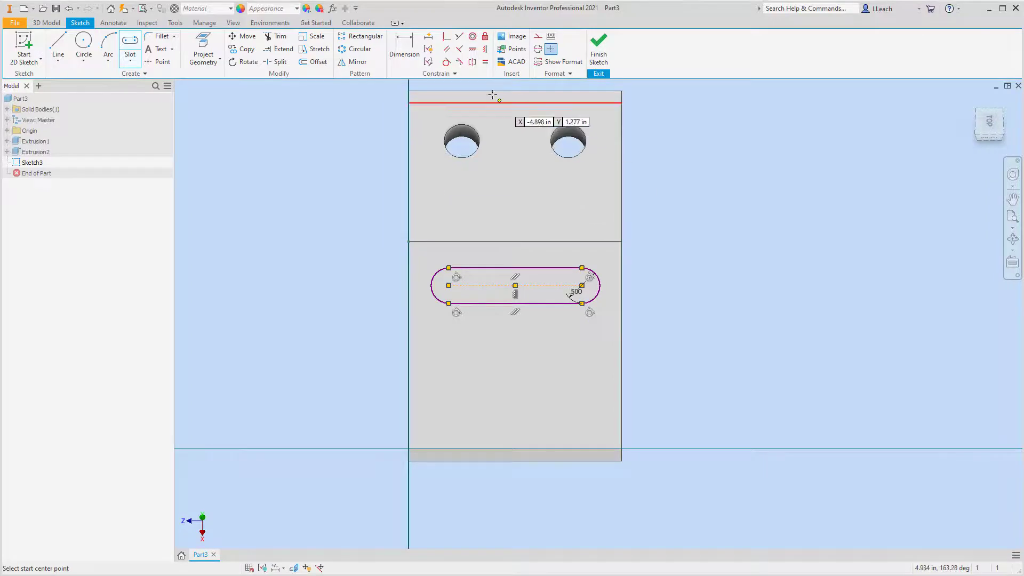
# Dimension the slot's centerline midpoint to the bend edge of the sloped face at 0.75 in.
pyautogui.click(404, 53)
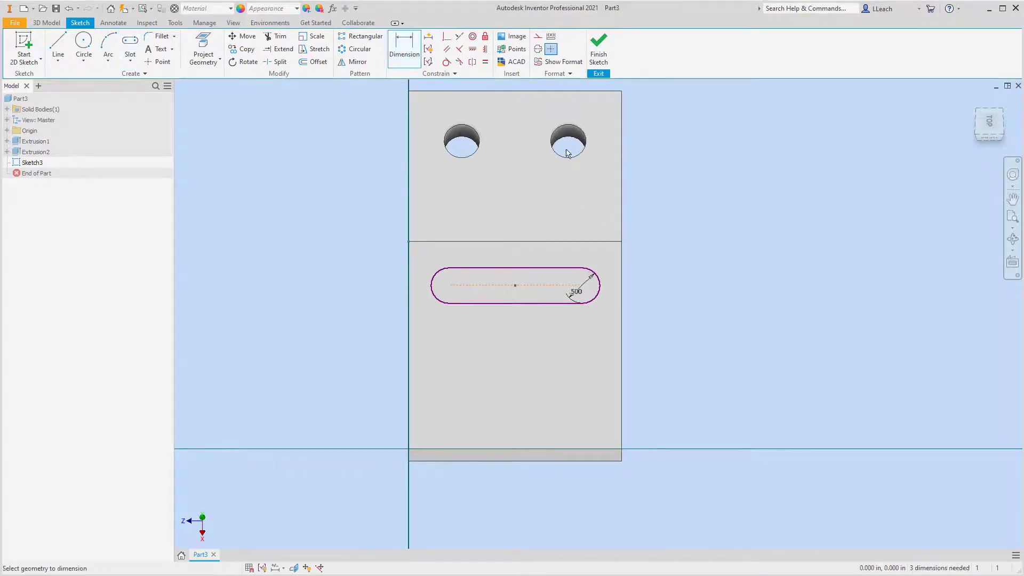
pyautogui.click(518, 243)
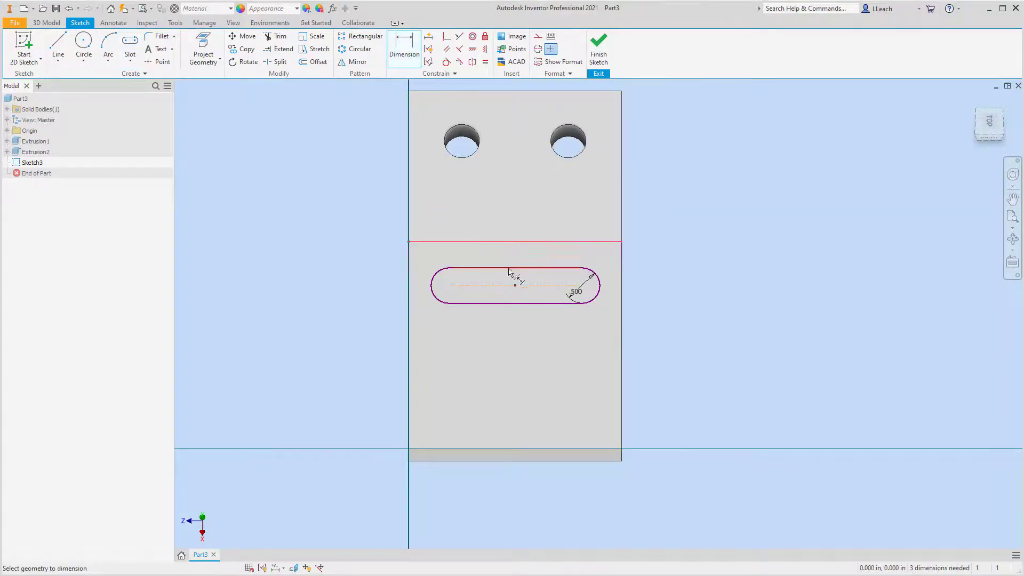
pyautogui.click(514, 285)
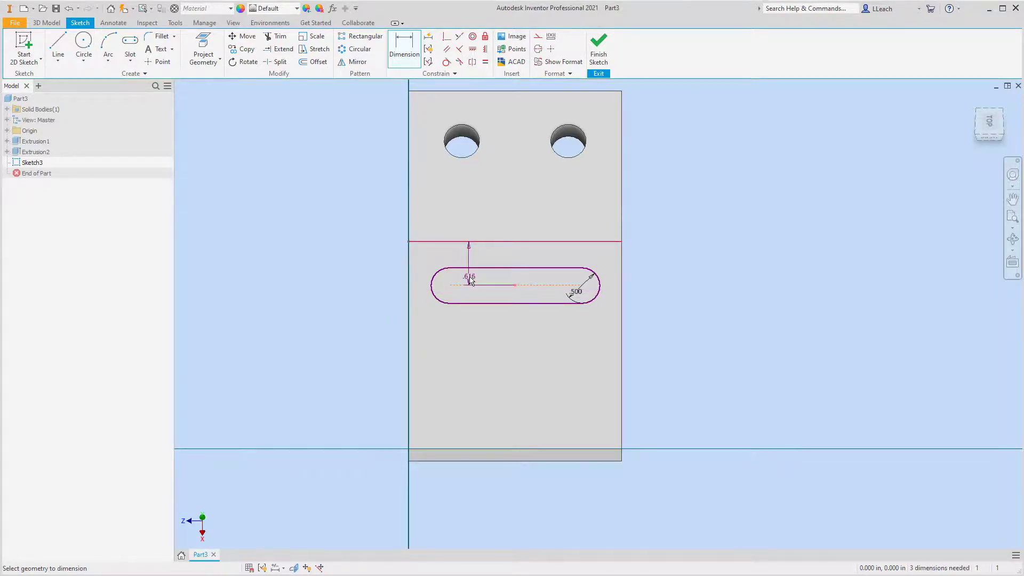
pyautogui.click(380, 264)
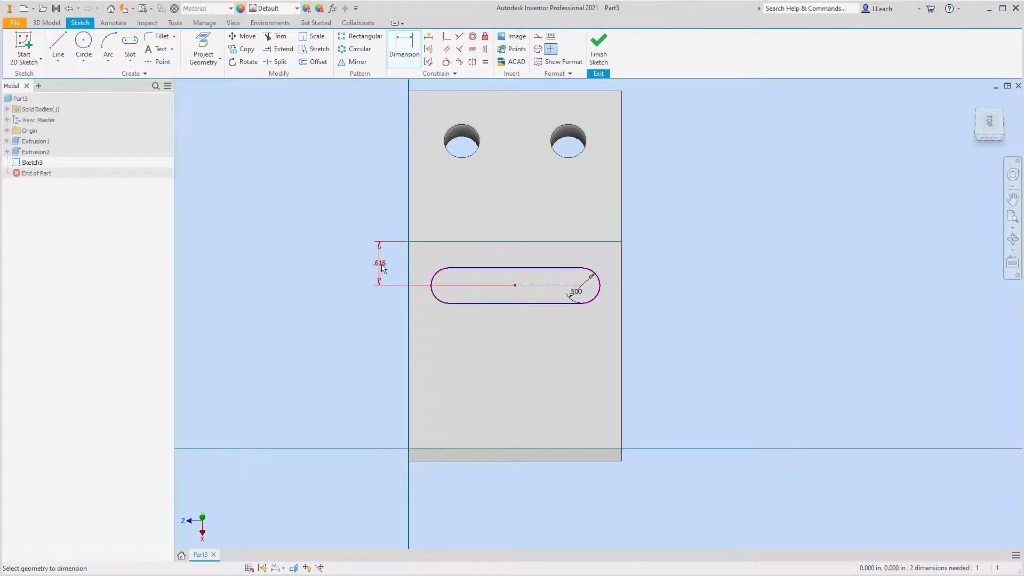
pyautogui.write('.75')
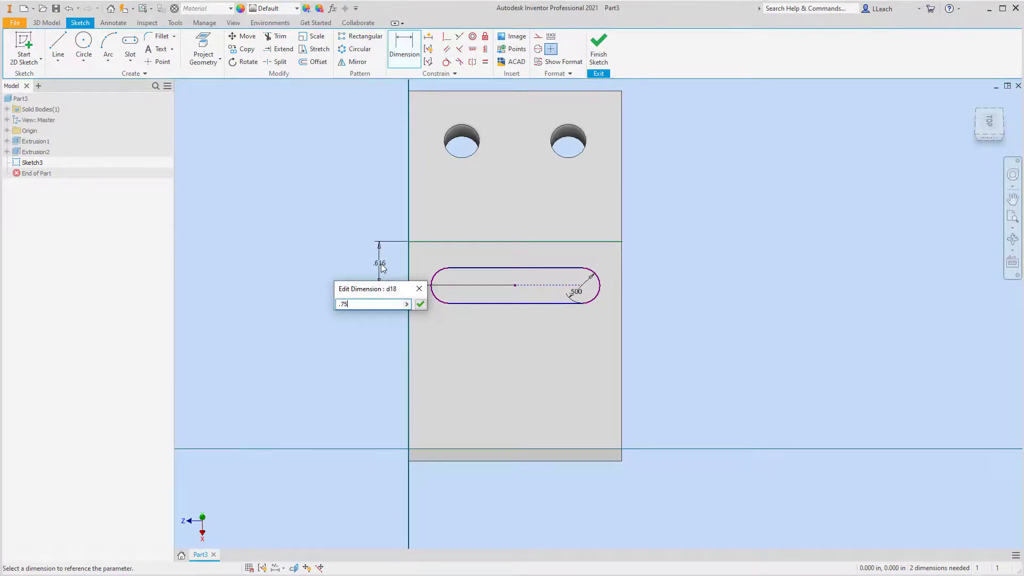
pyautogui.press('Return')
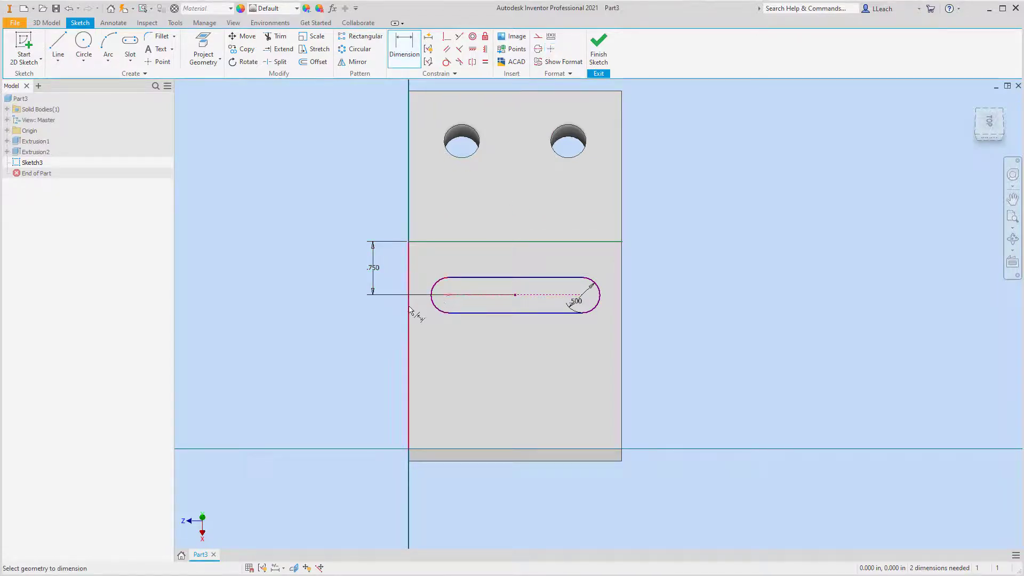
# Dimension the slot's nearer arc center to the long side edge on the sketch's vertical axis at 0.75 in.
pyautogui.click(407, 331)
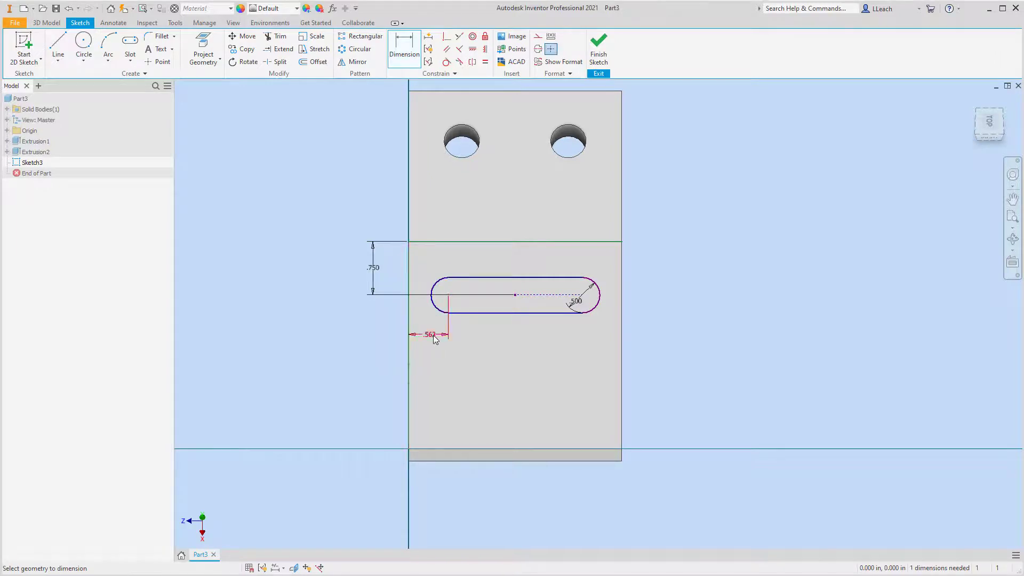
pyautogui.click(434, 336)
pyautogui.write('.7')
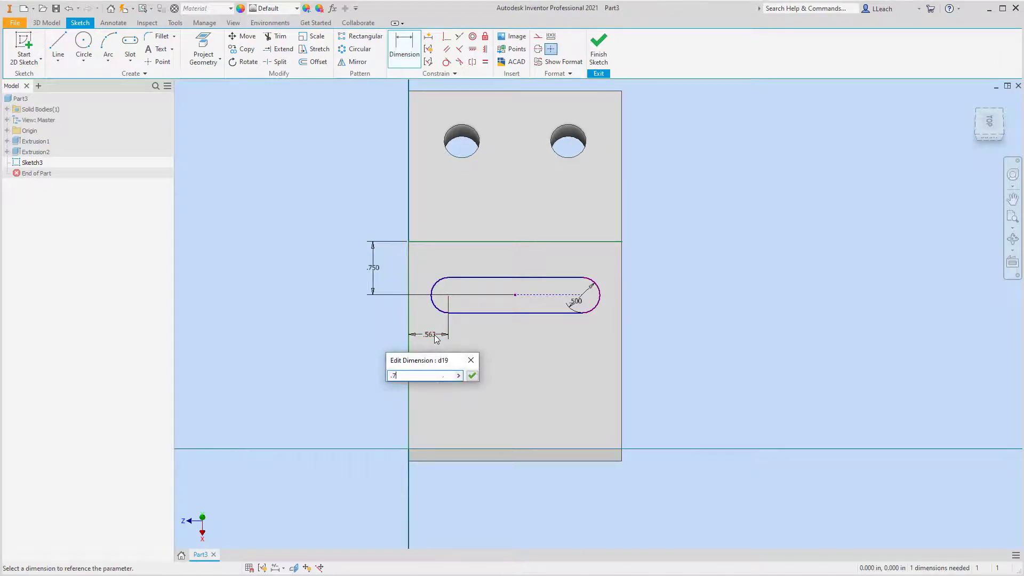
pyautogui.write('5')
pyautogui.press('Return')
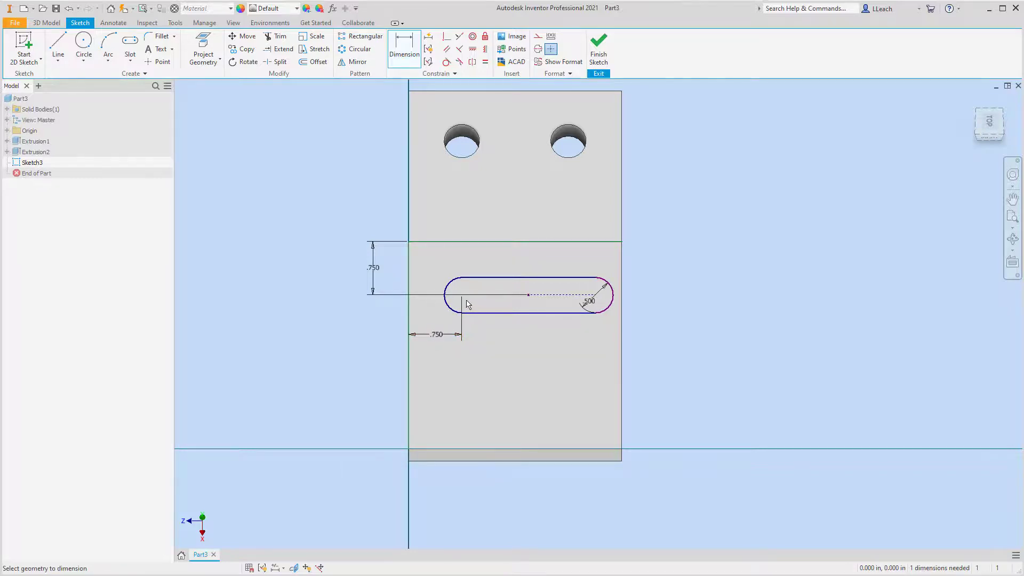
# Set the distance between the slot's two arc centers to 1.5 in and finish the sketch.
pyautogui.click(593, 295)
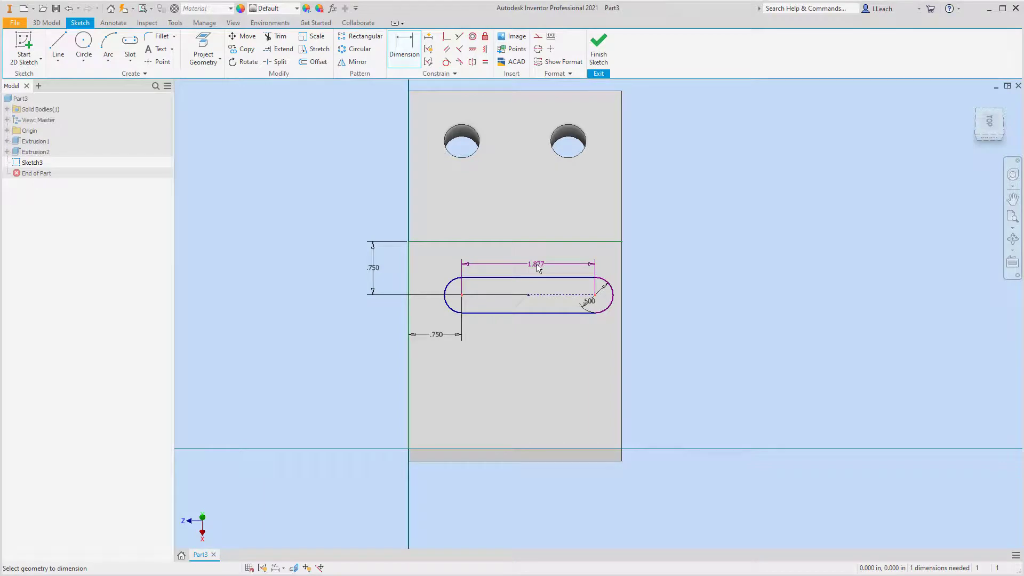
pyautogui.click(531, 267)
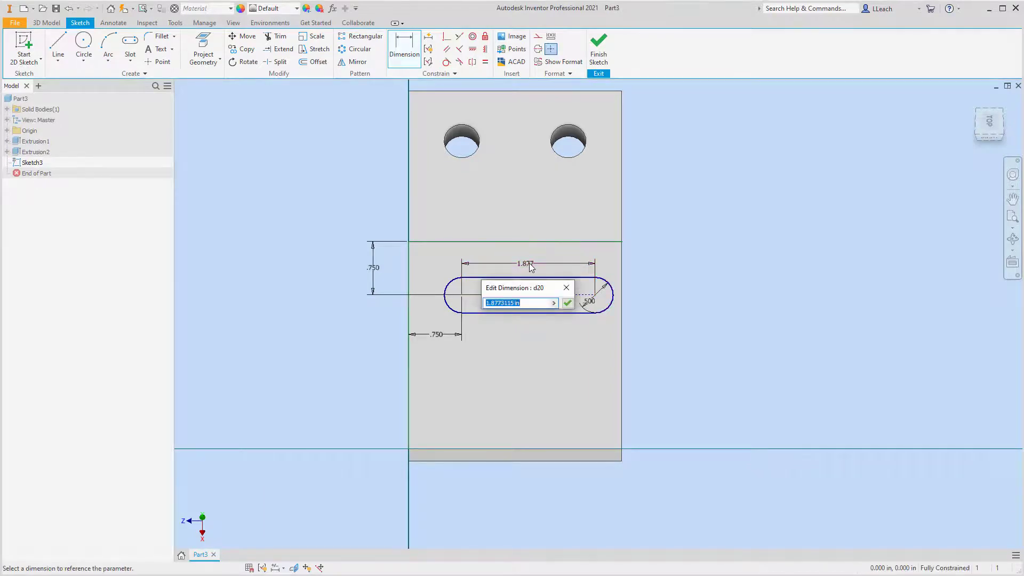
pyautogui.write('1.5')
pyautogui.press('Return')
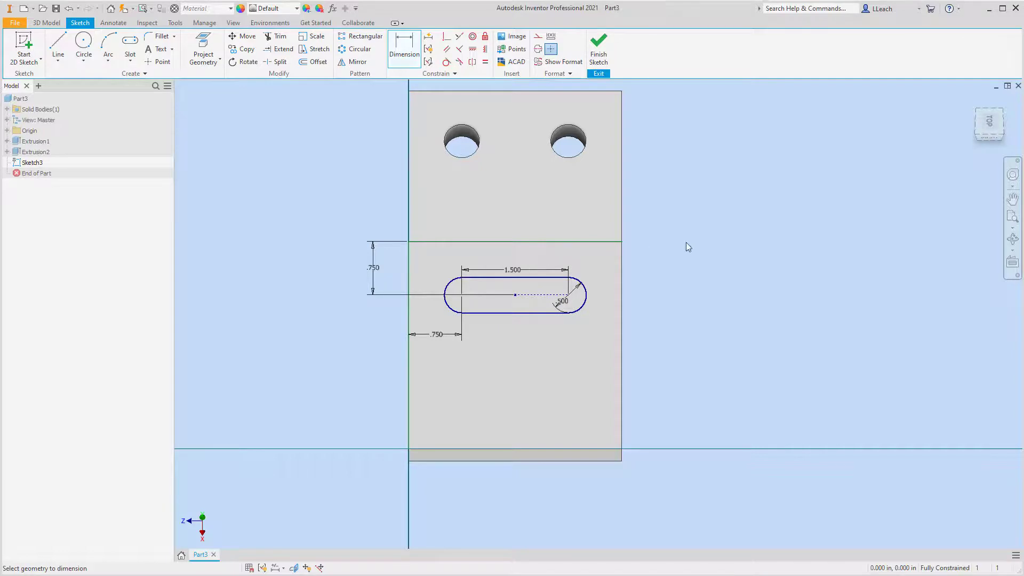
pyautogui.click(598, 48)
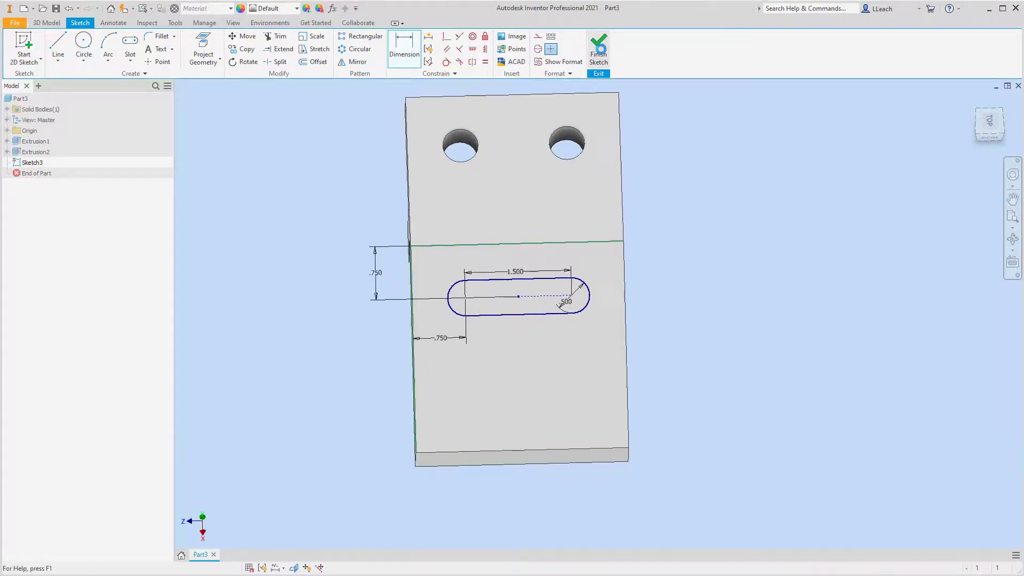
# Cut the slot profile with Extrude, ending at the underside face of the sloped arm.
pyautogui.click(59, 44)
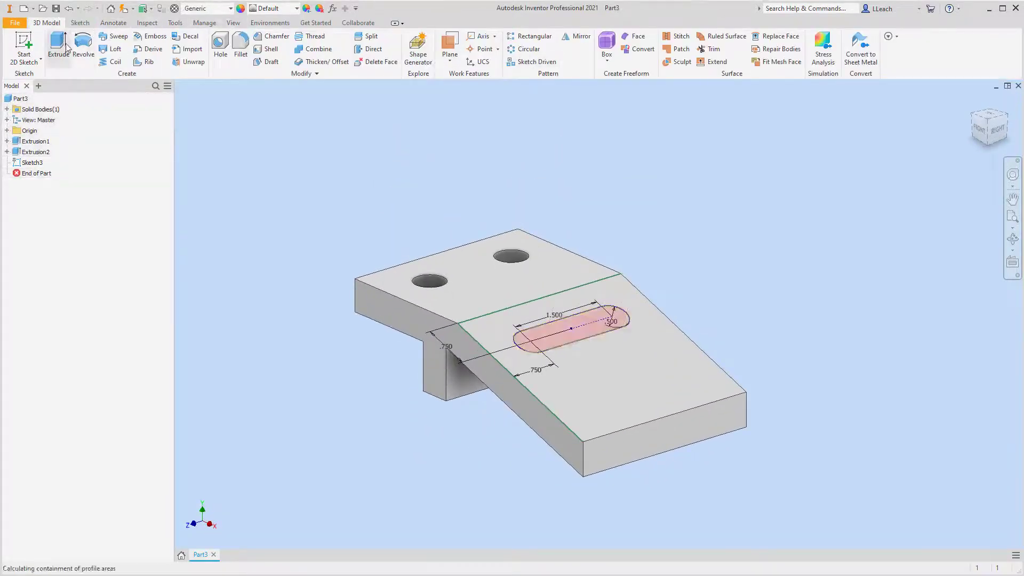
pyautogui.click(250, 212)
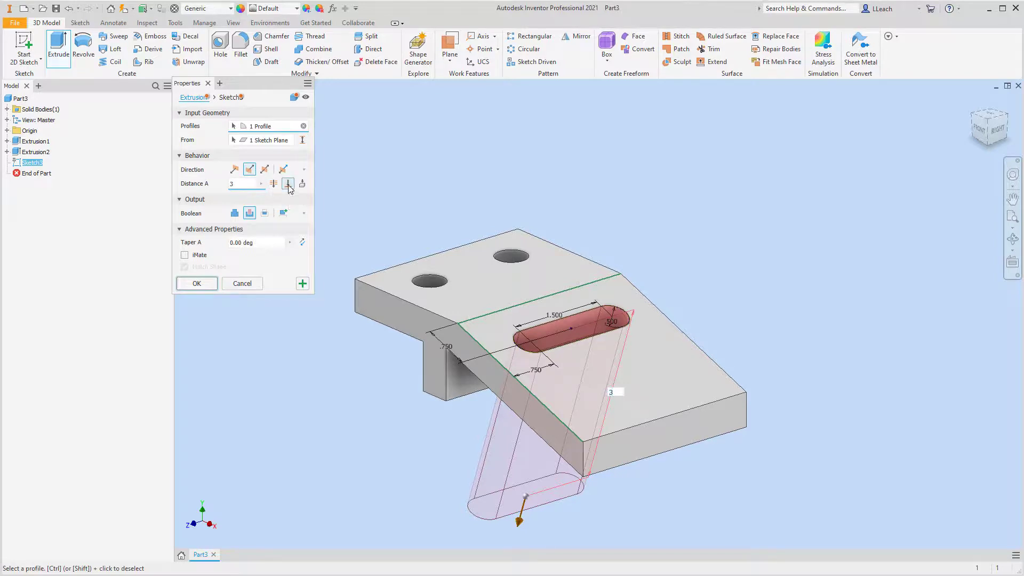
pyautogui.click(289, 185)
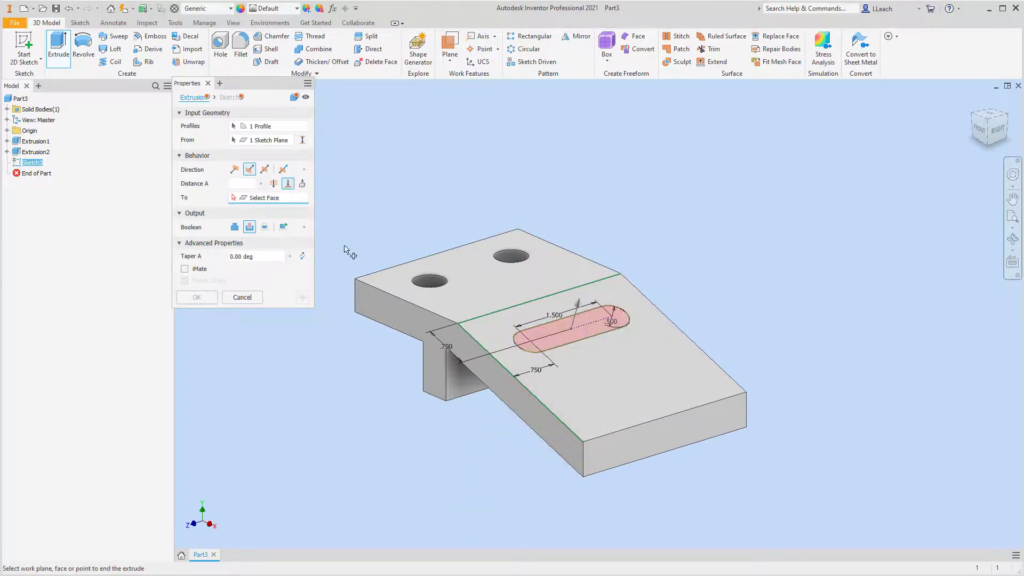
pyautogui.click(530, 430)
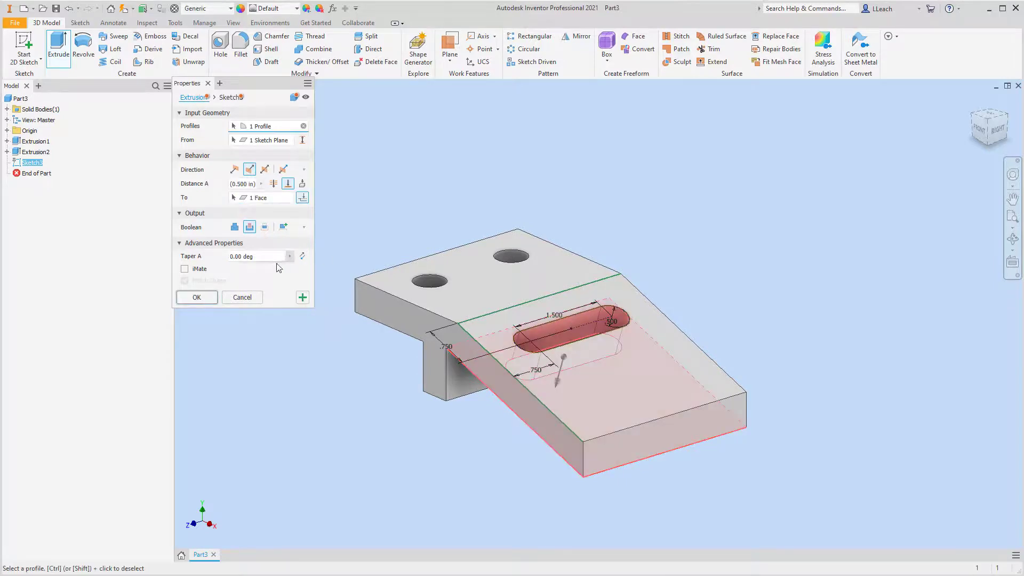
pyautogui.click(198, 296)
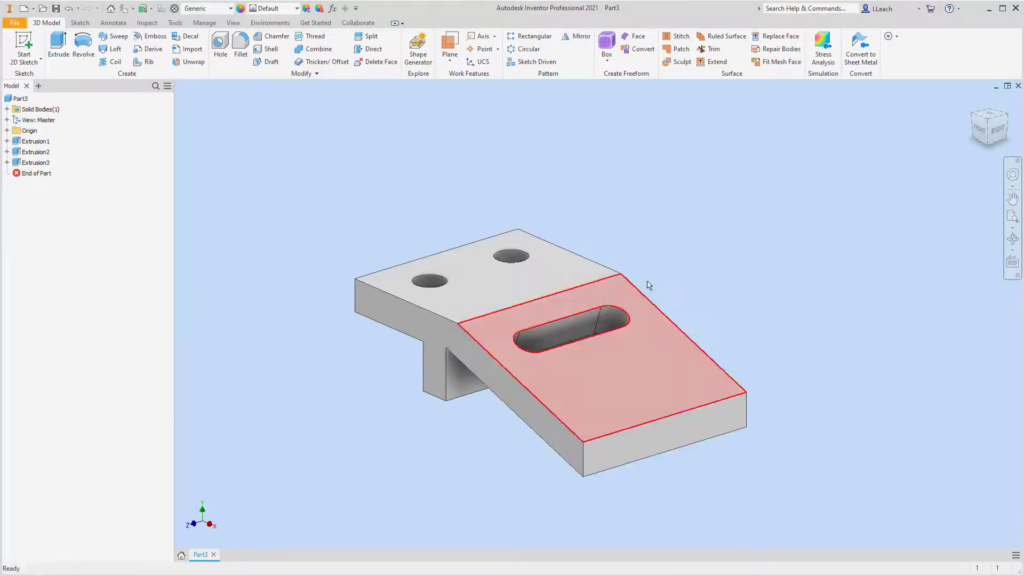
# Start another 2D sketch on the slotted upper face of the sloped arm.
pyautogui.click(988, 131)
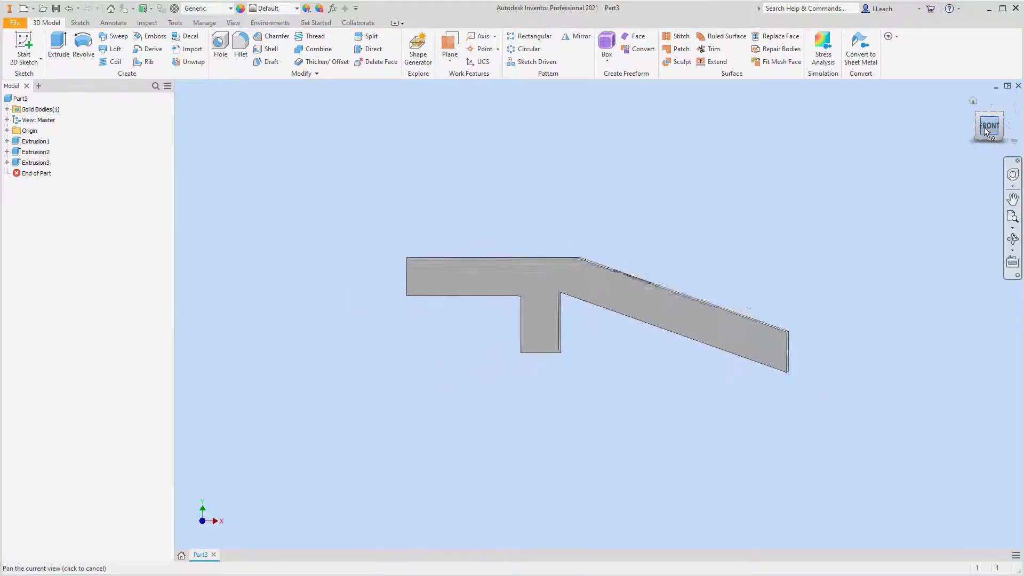
pyautogui.click(1000, 117)
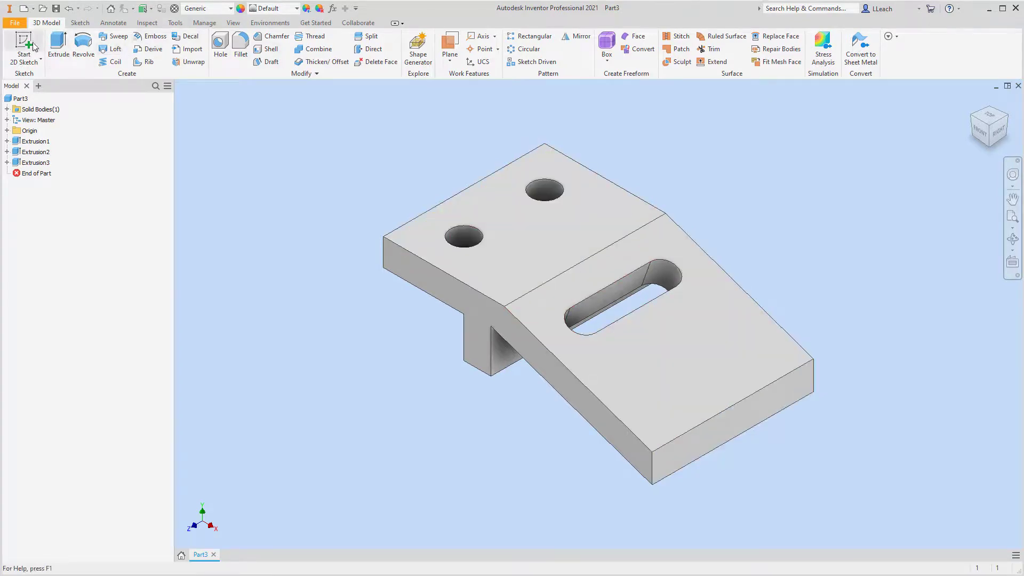
pyautogui.click(21, 58)
pyautogui.click(42, 78)
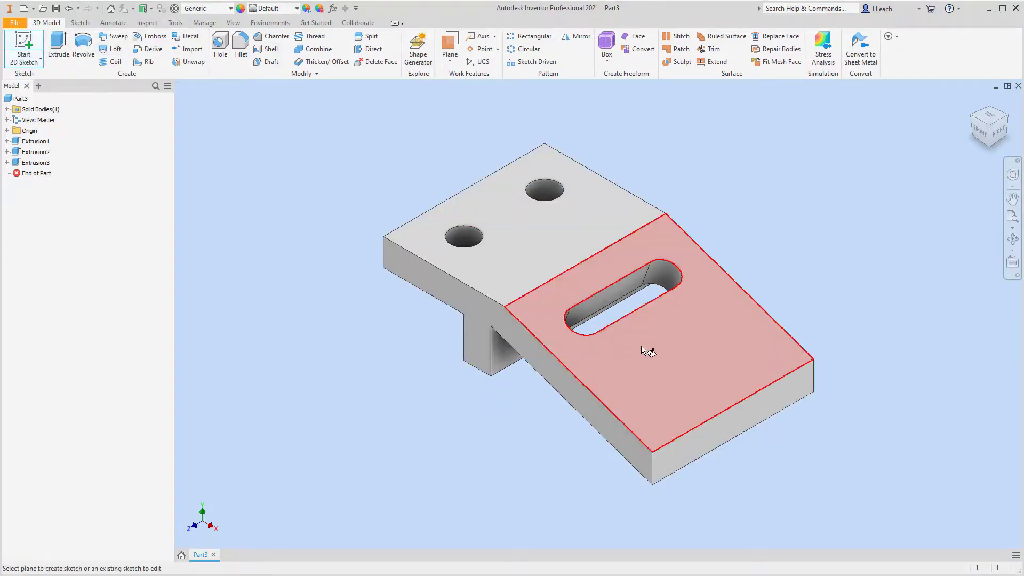
pyautogui.click(693, 349)
pyautogui.moveTo(767, 404); pyautogui.dragTo(611, 272, button='middle')
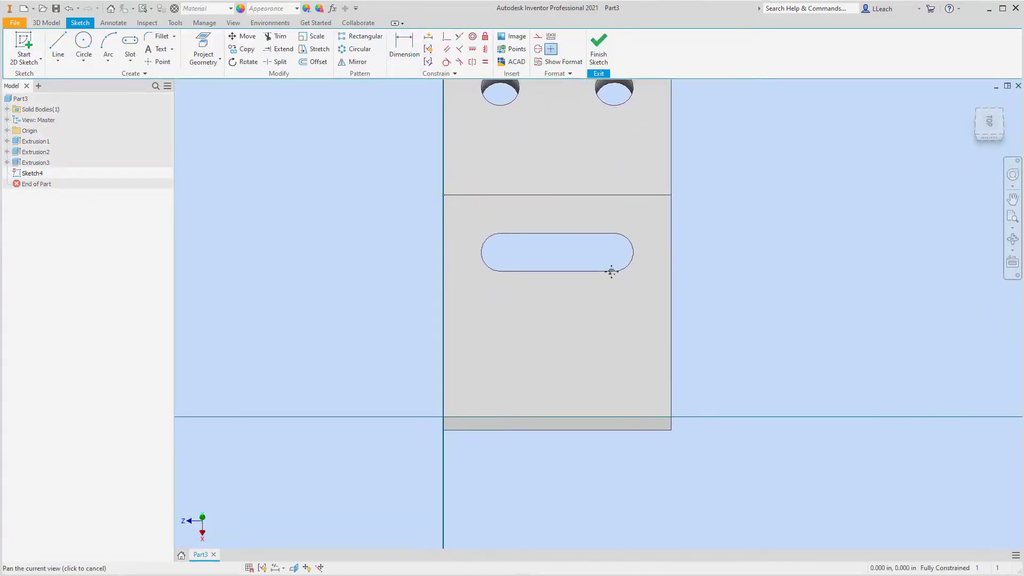
# Sketch a lengthwise center-to-center slot running past the arm's free end, with centers about 2.66 in apart and a width of 1 in.
pyautogui.click(130, 59)
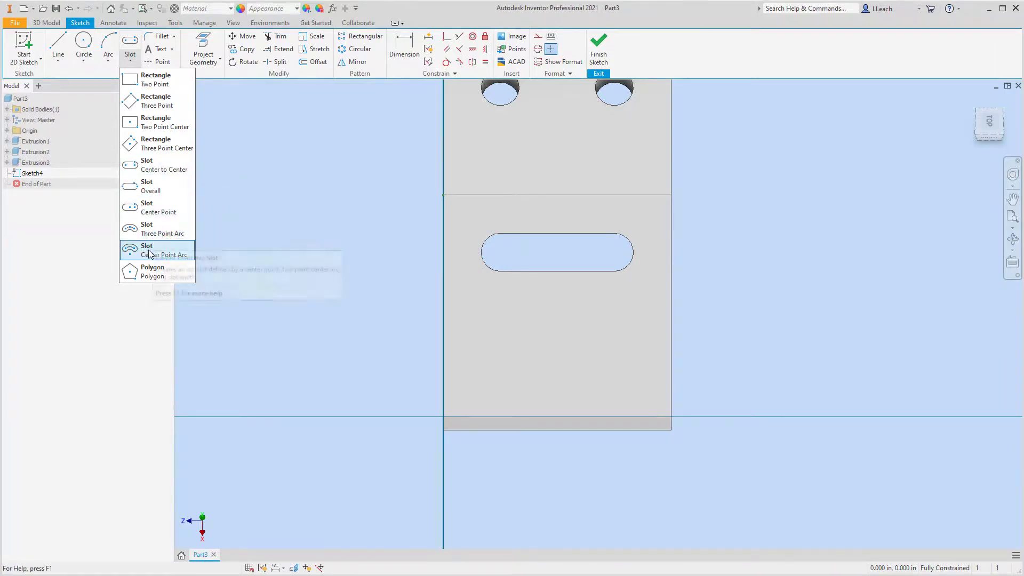
pyautogui.click(155, 167)
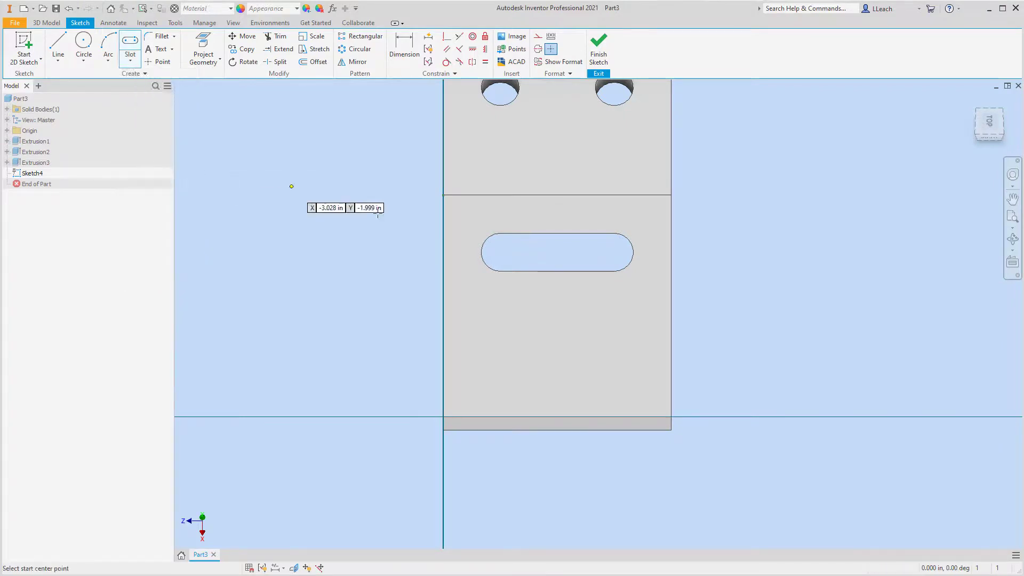
pyautogui.click(553, 312)
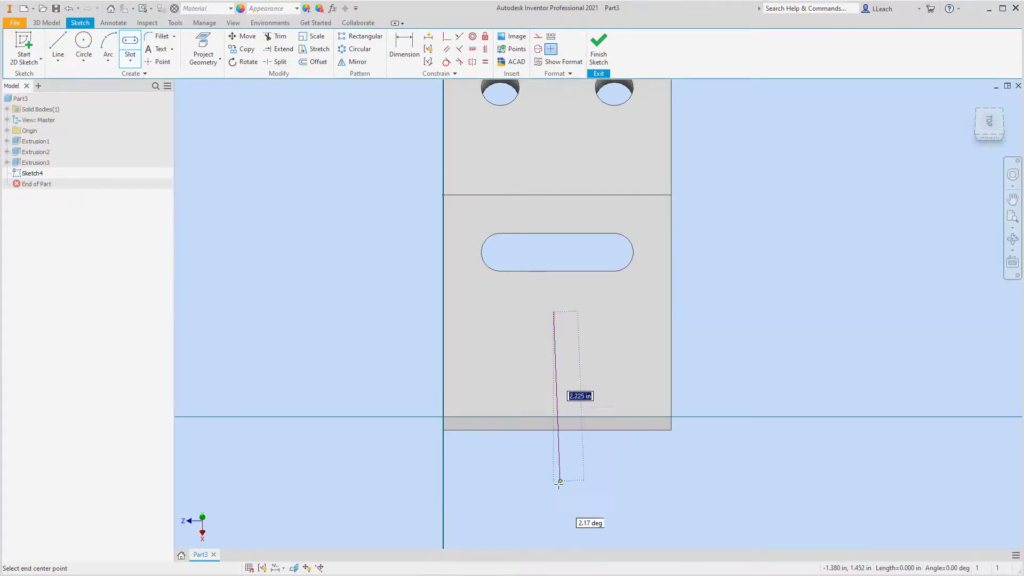
pyautogui.click(554, 514)
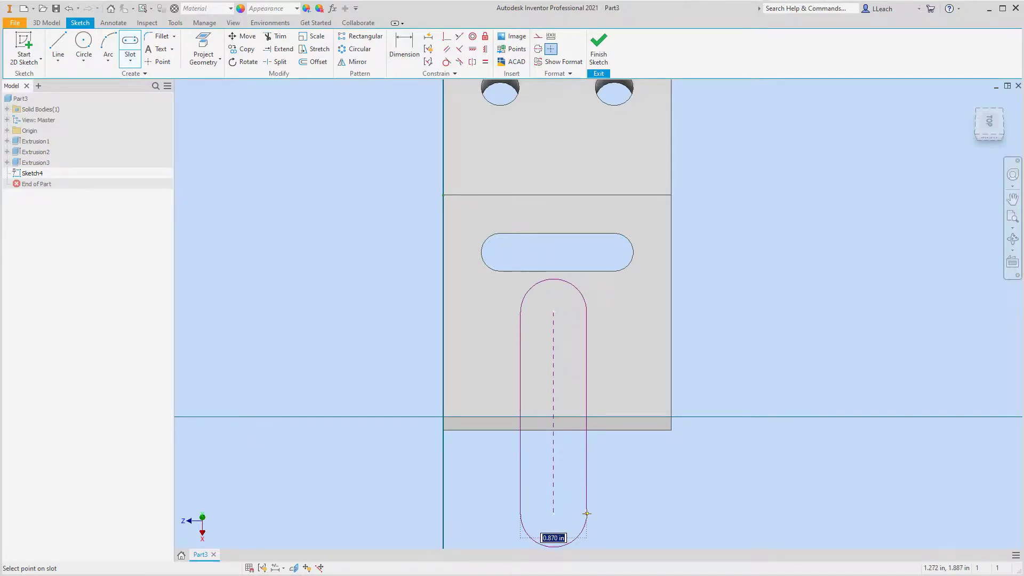
pyautogui.write('1.')
pyautogui.press('Return')
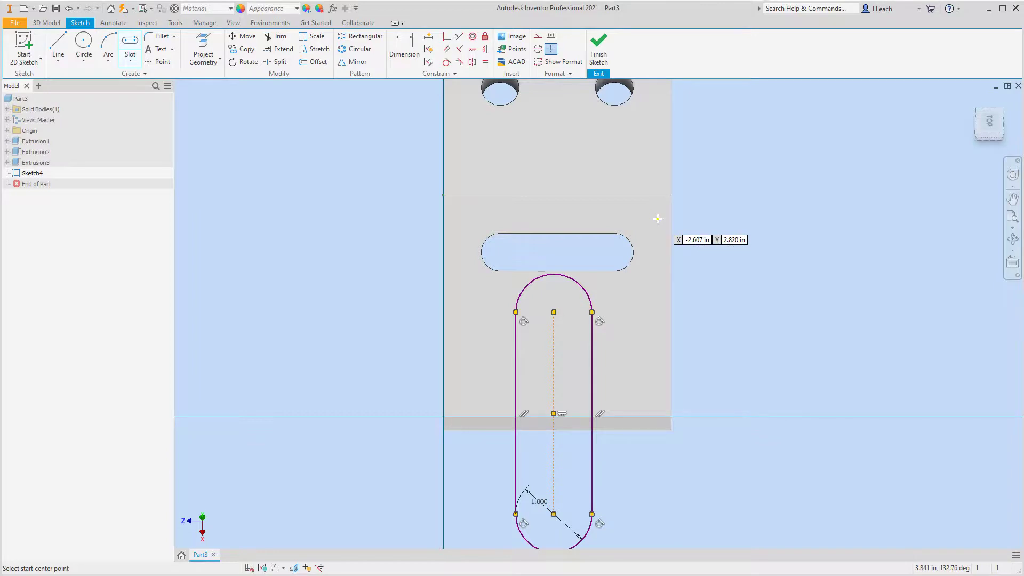
# Dimension the distance from the bend edge to the new slot's inner arc center as 1.75 in.
pyautogui.click(404, 47)
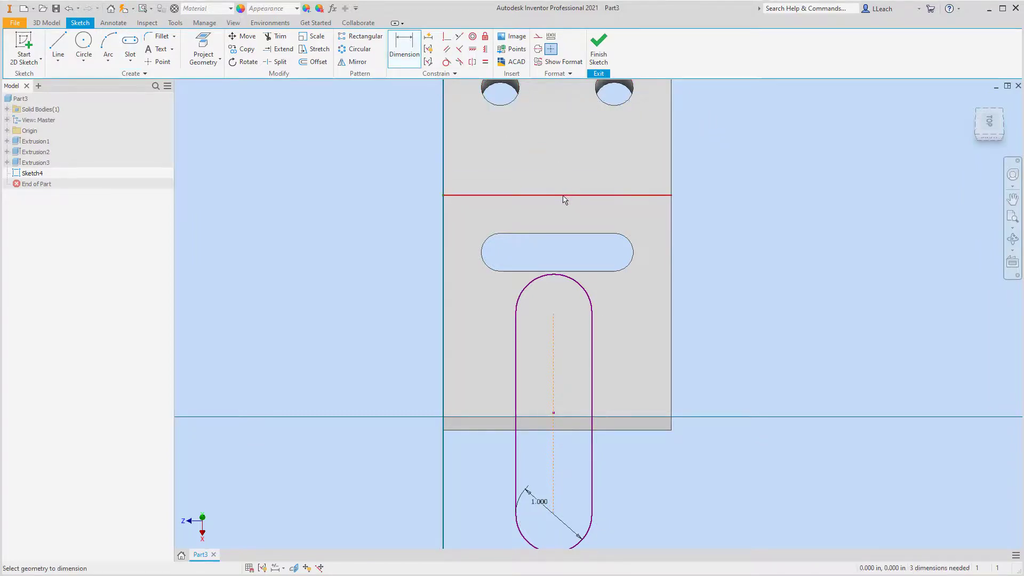
pyautogui.click(564, 197)
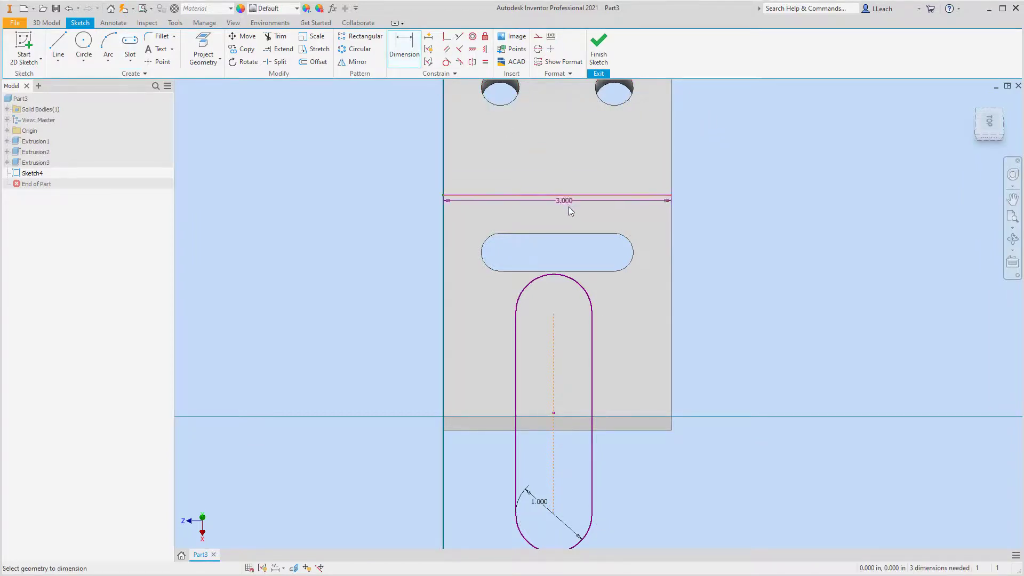
pyautogui.click(554, 313)
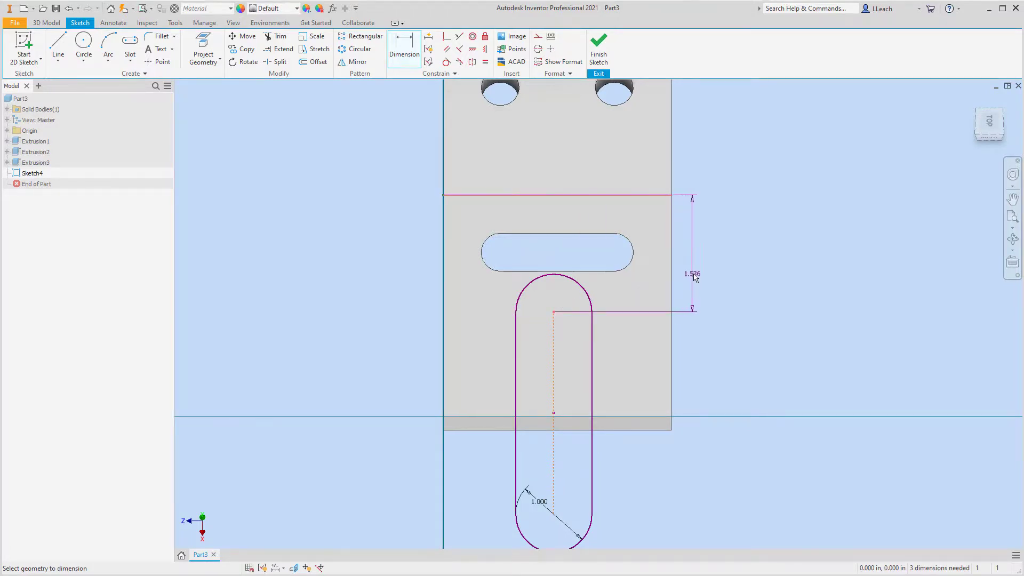
pyautogui.click(708, 260)
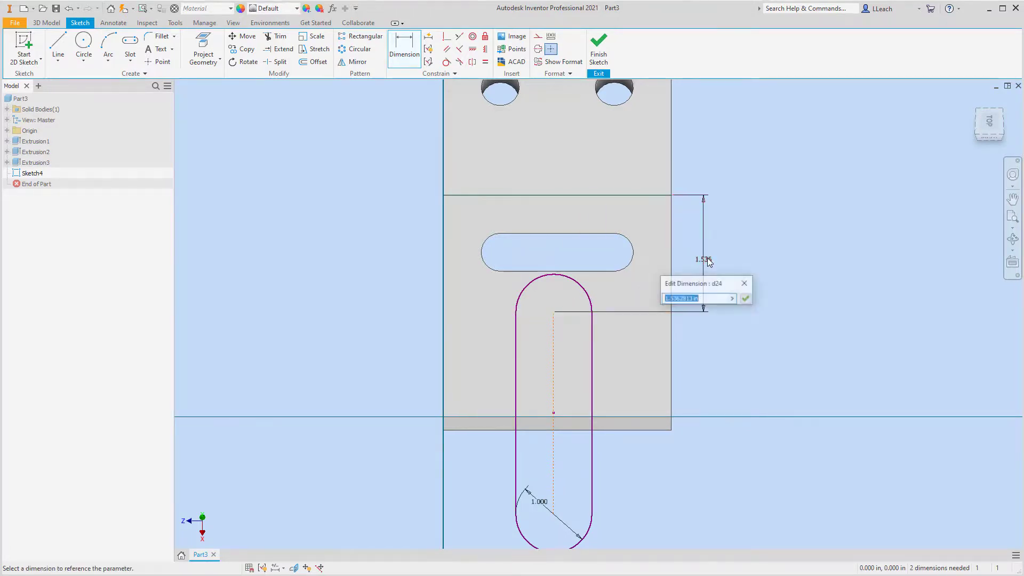
pyautogui.write('1.75')
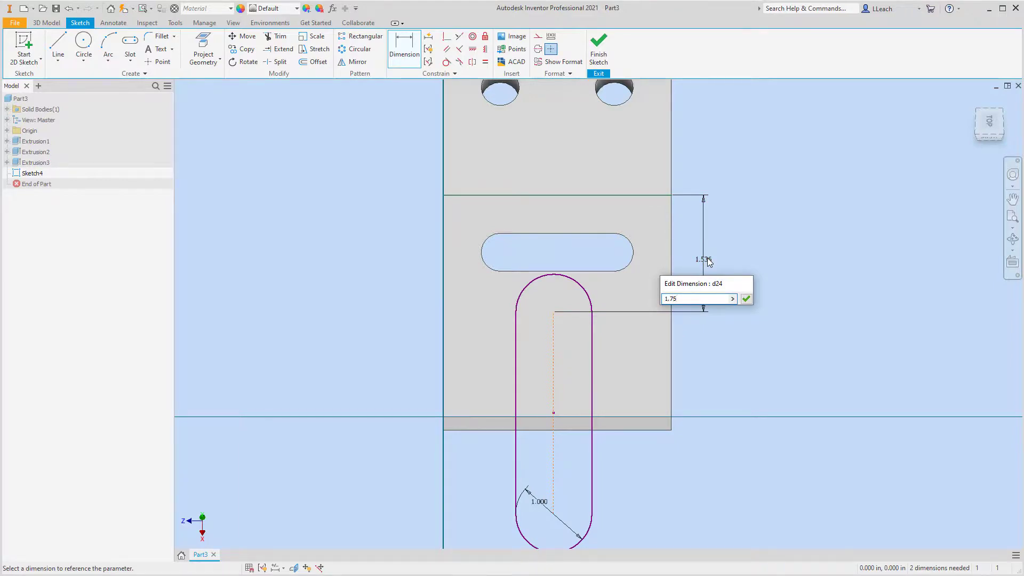
pyautogui.press('Return')
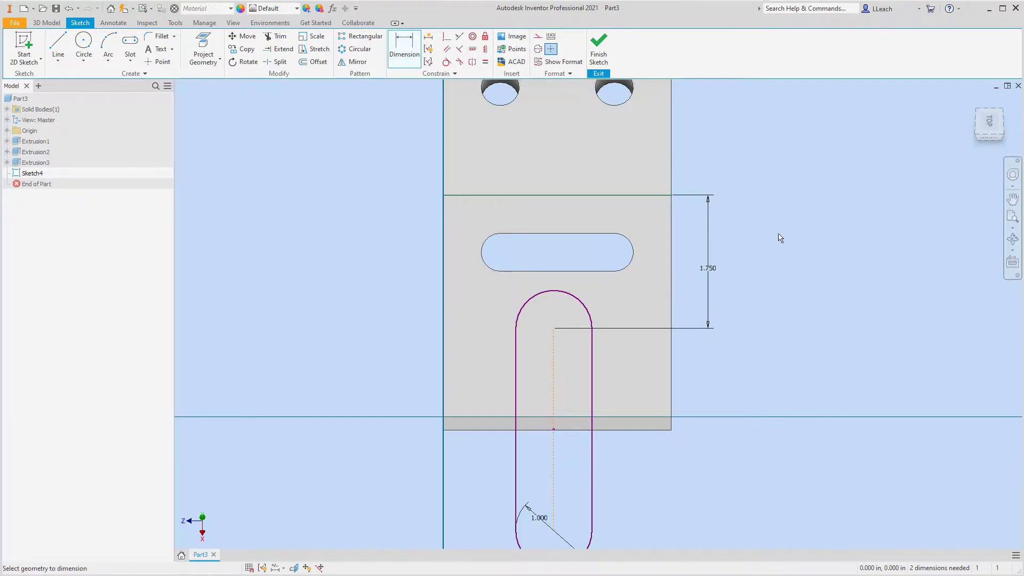
# Set the distance from the arm's side edge to the slot's center point to 1.5 in and finish the sketch.
pyautogui.click(447, 394)
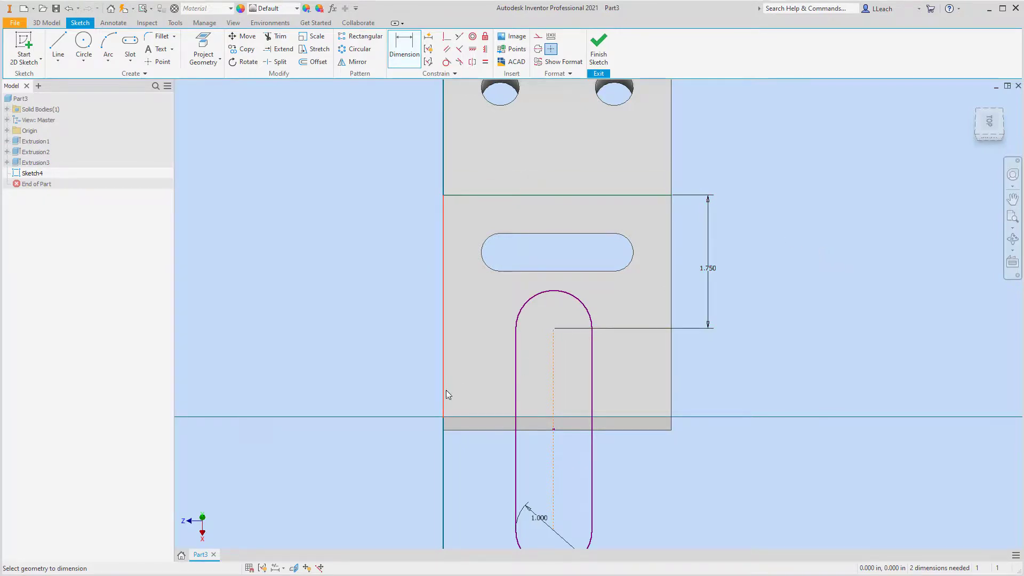
pyautogui.click(555, 426)
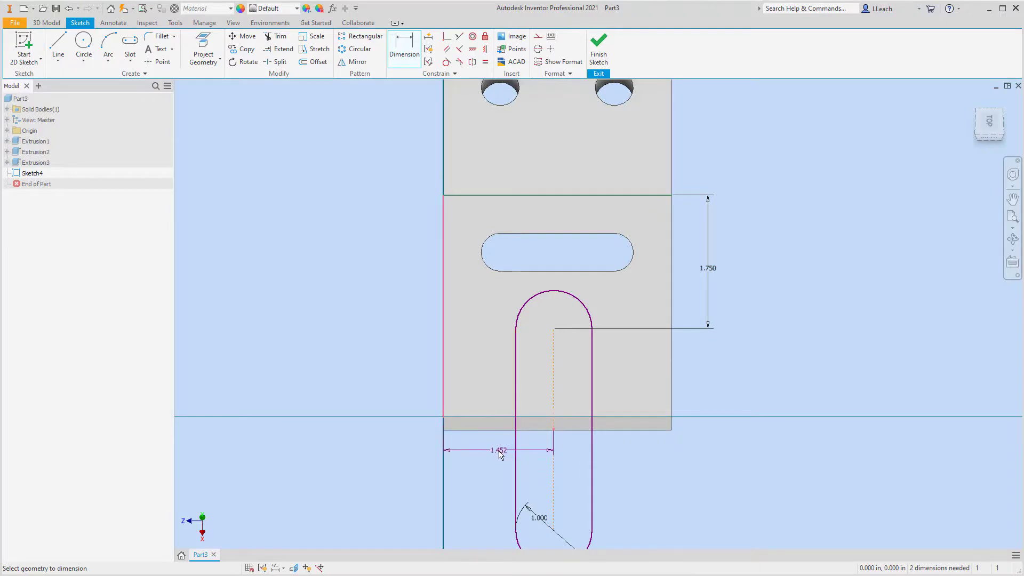
pyautogui.click(499, 455)
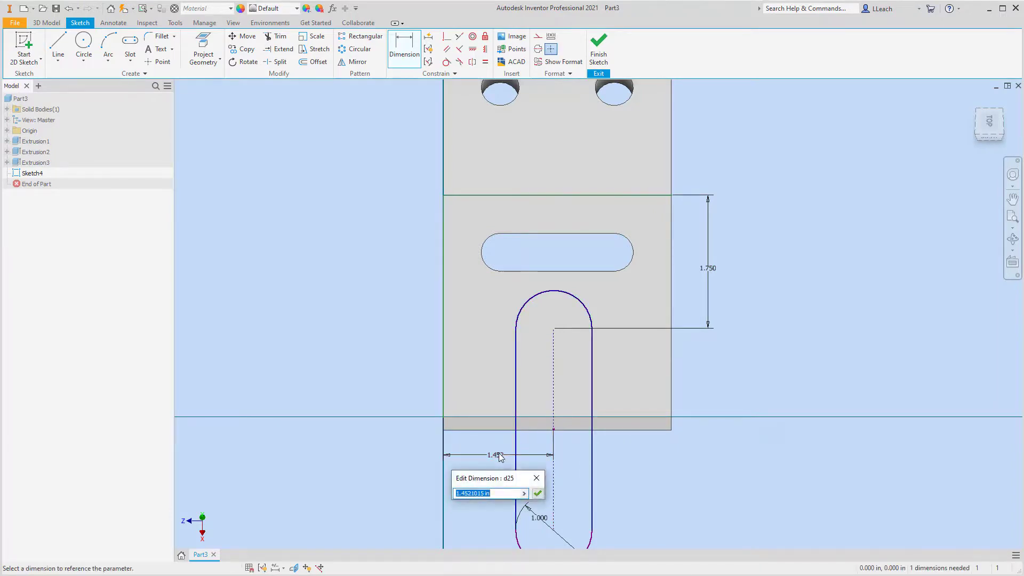
pyautogui.write('1.5')
pyautogui.press('Return')
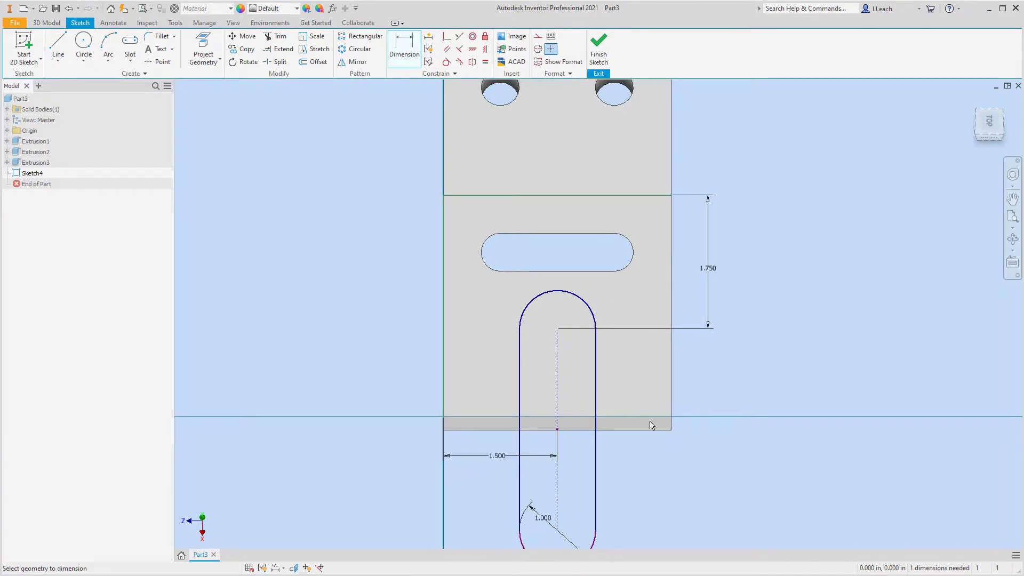
pyautogui.click(597, 51)
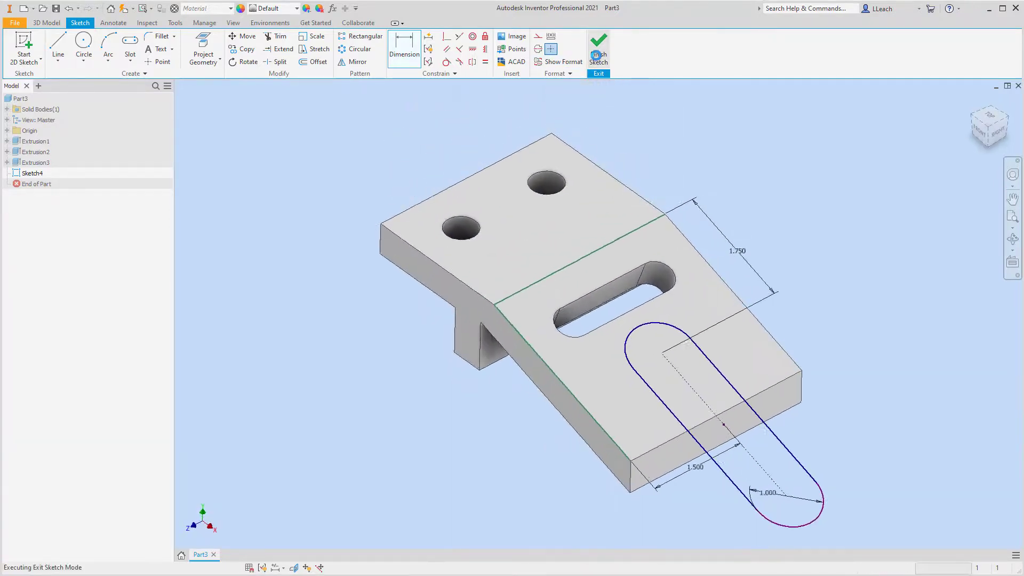
# Cut the lengthwise slot profile through all of the sloped arm with Extrude, leaving it open at the free end.
pyautogui.click(58, 49)
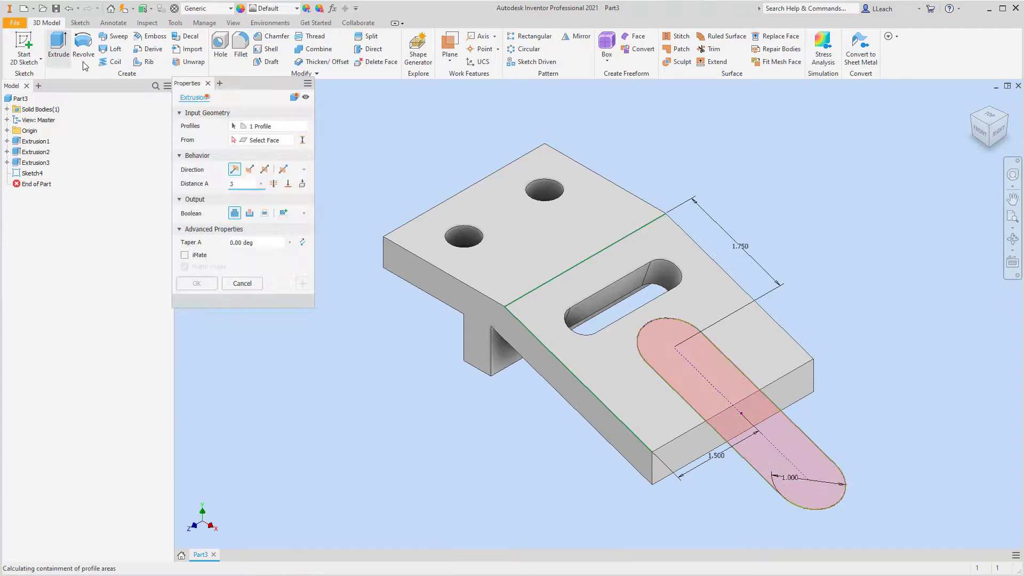
pyautogui.click(250, 213)
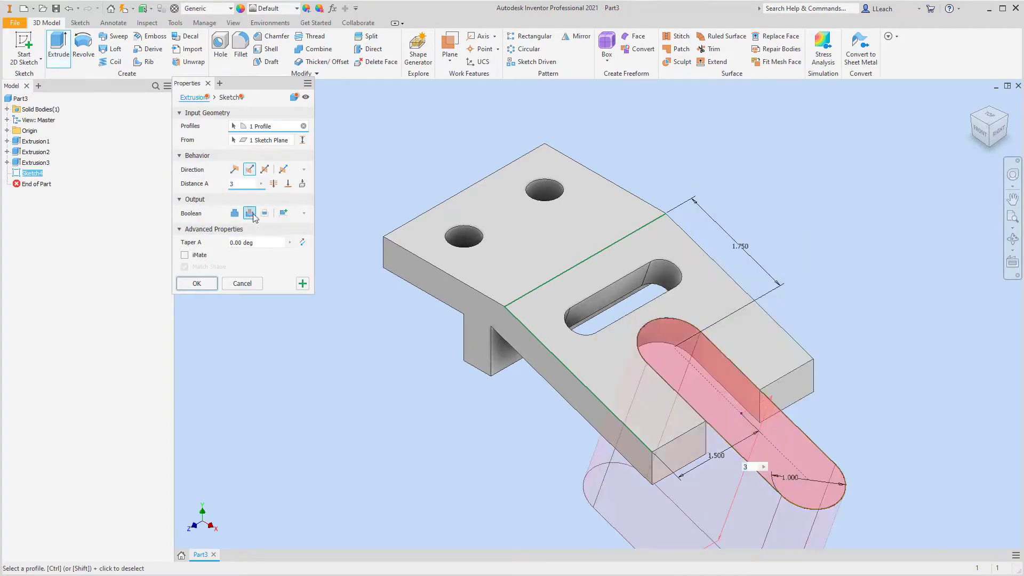
pyautogui.click(274, 184)
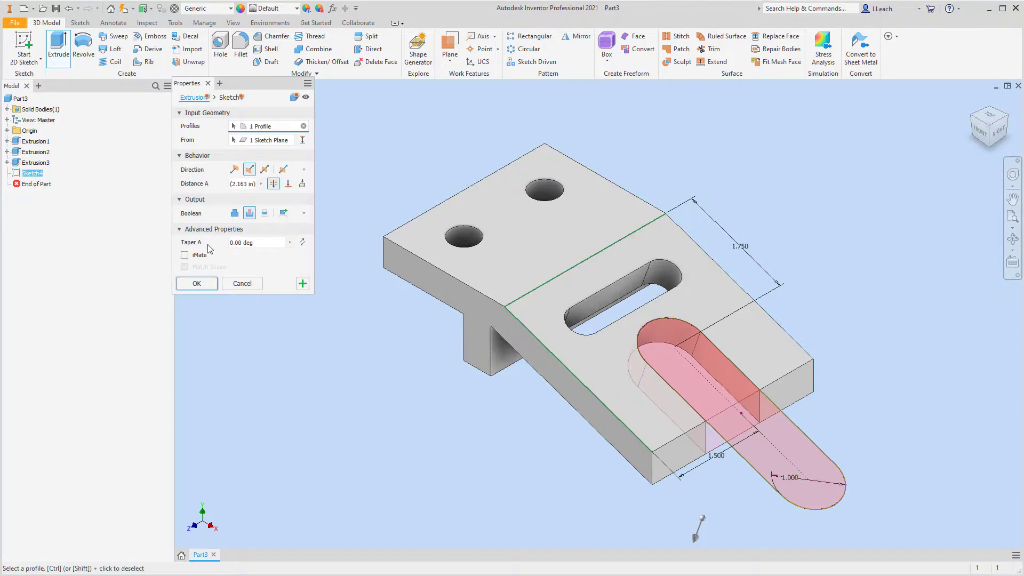
pyautogui.click(197, 284)
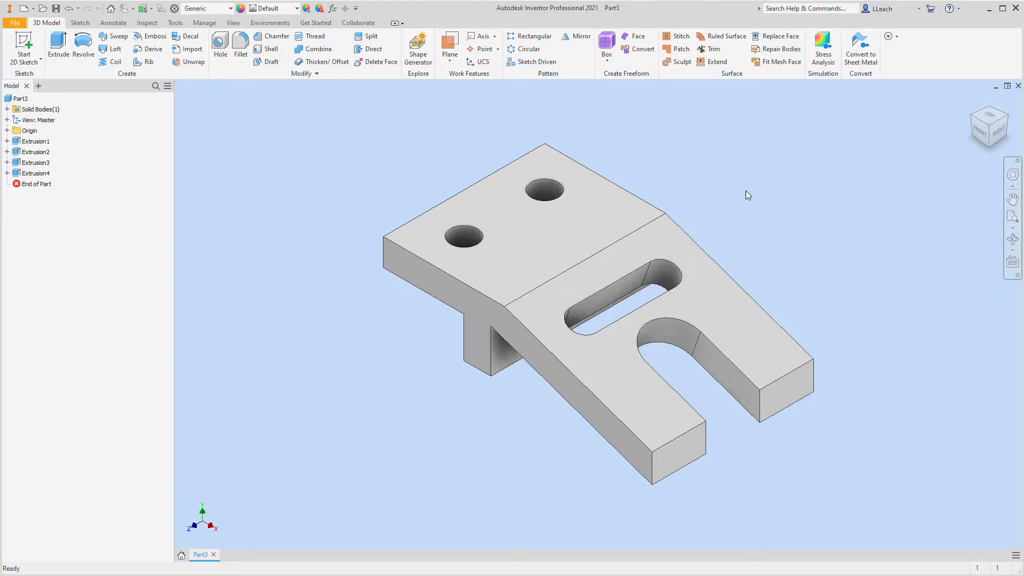
# Assign the Steel, Mild material to the part and return to the home view.
pyautogui.moveTo(745, 190); pyautogui.dragTo(711, 188, button='middle')
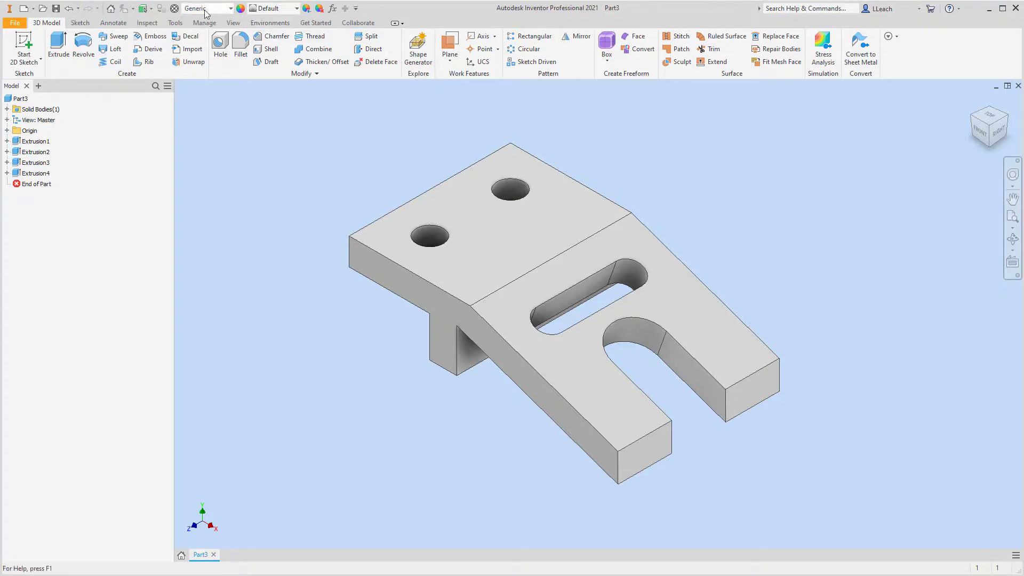
pyautogui.click(231, 9)
pyautogui.scroll(-15, 256, 170)
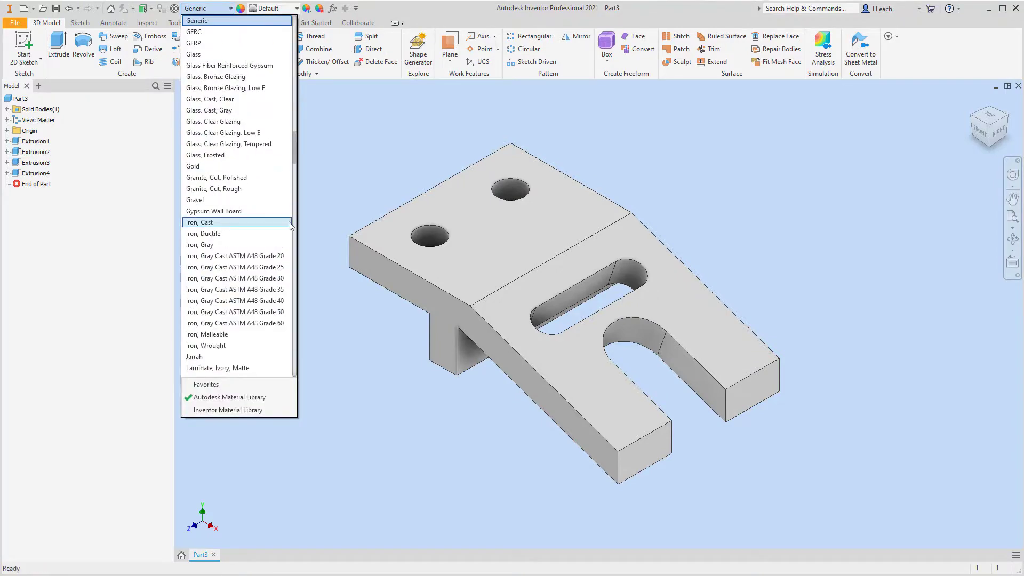
pyautogui.scroll(-20, 256, 169)
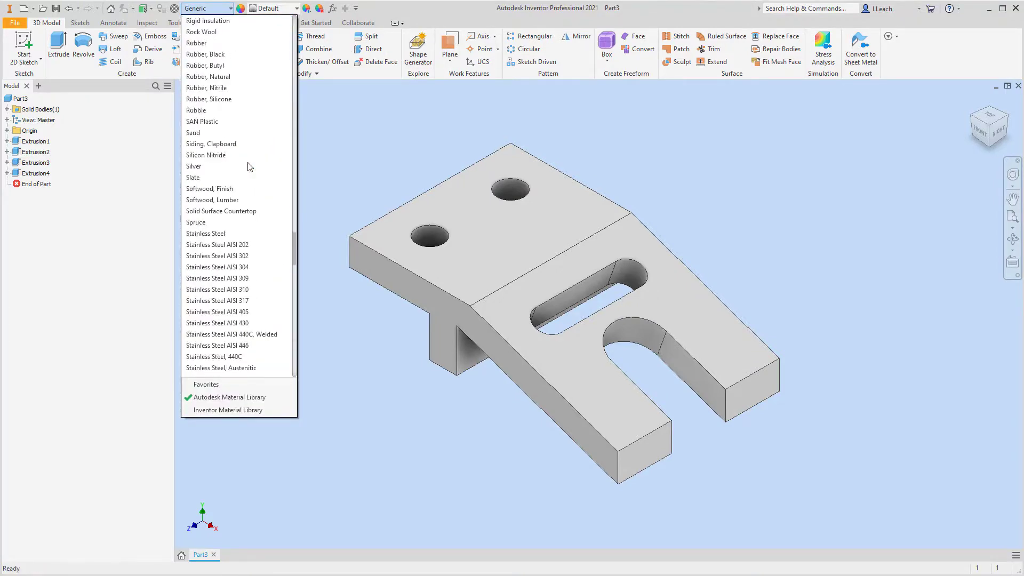
pyautogui.scroll(-15, 248, 165)
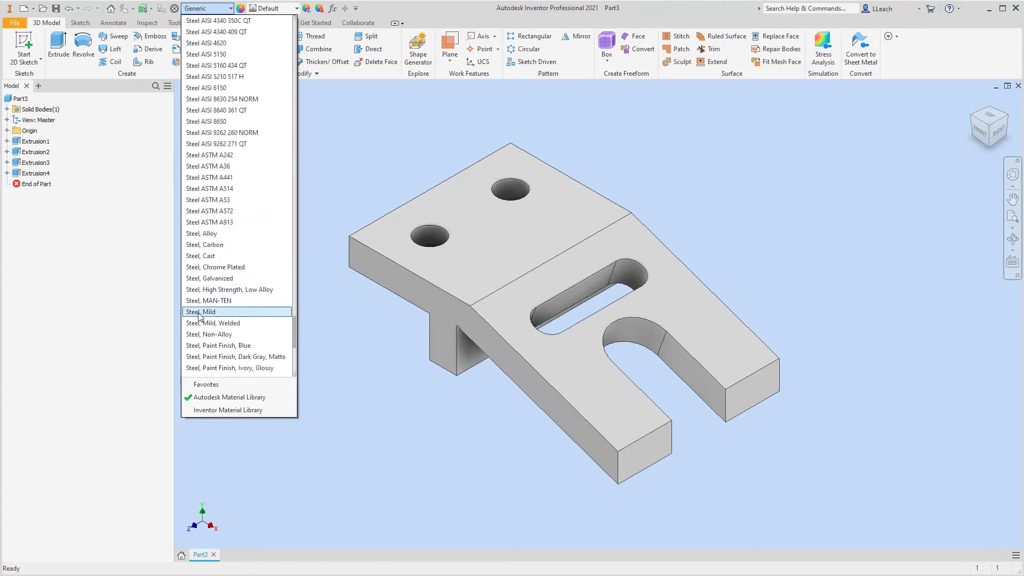
pyautogui.click(204, 313)
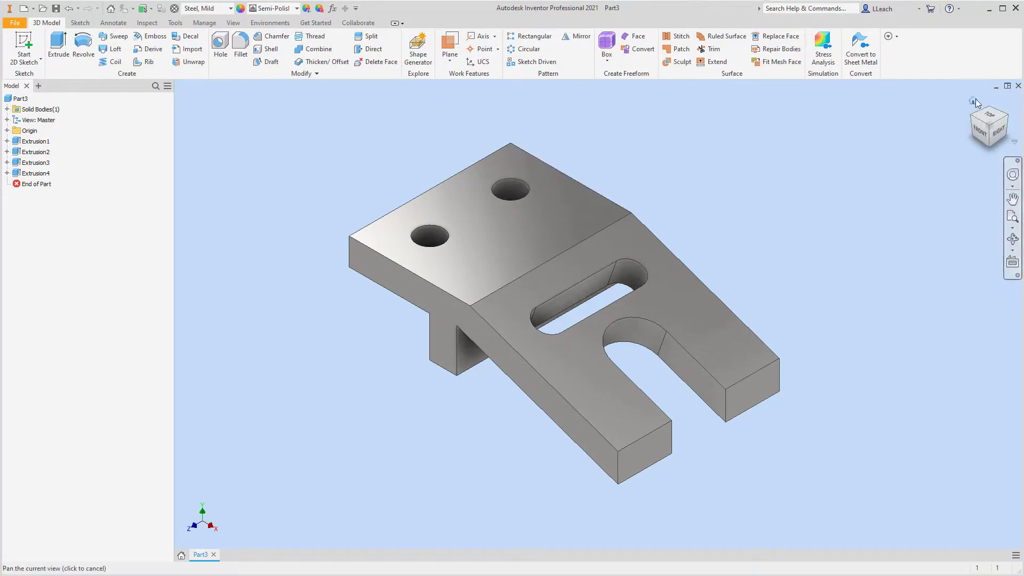
pyautogui.click(973, 101)
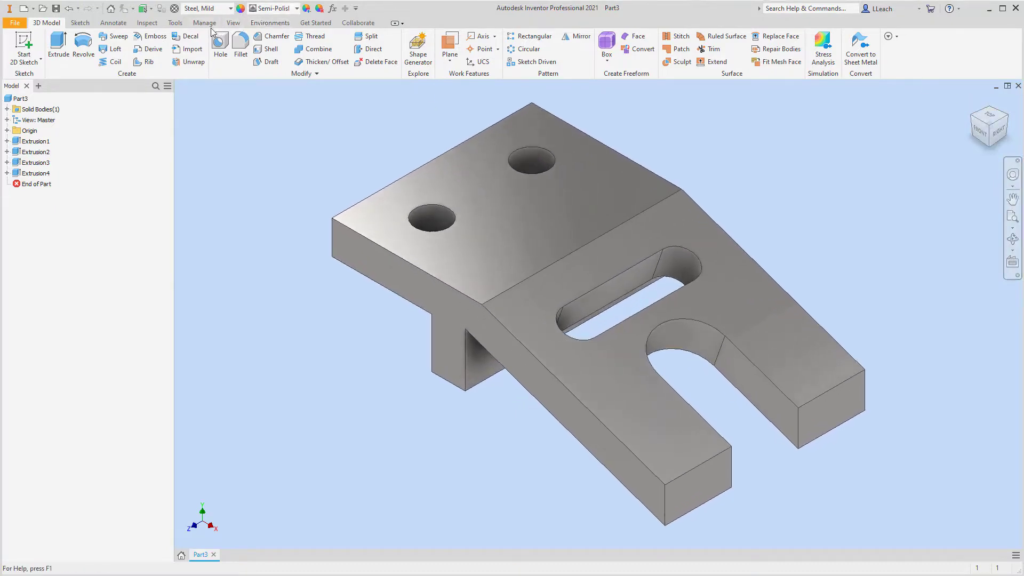
# Try the Realistic visual style on the bracket and switch back to Shaded with Edges.
pyautogui.click(233, 22)
pyautogui.click(202, 62)
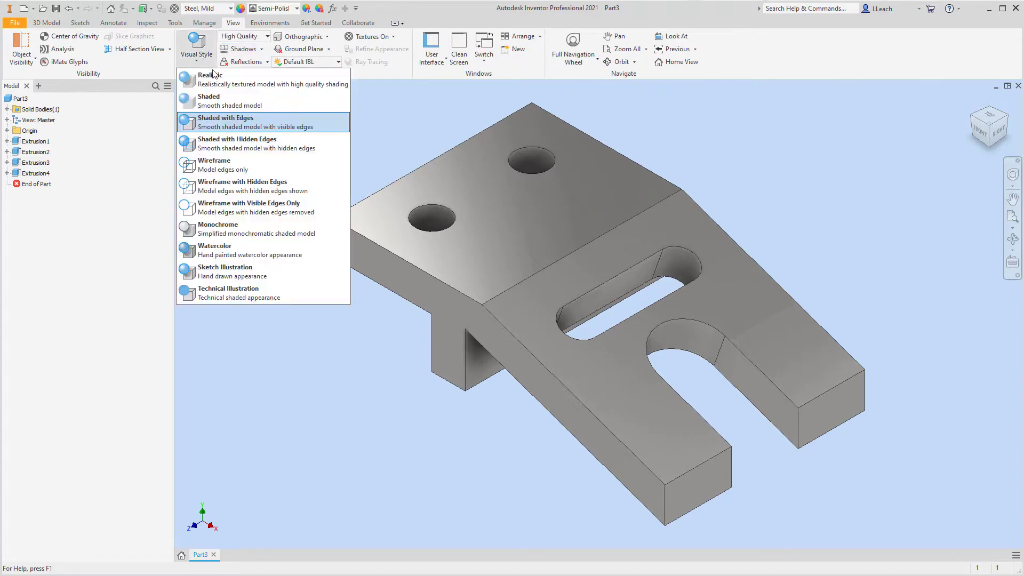
pyautogui.click(226, 79)
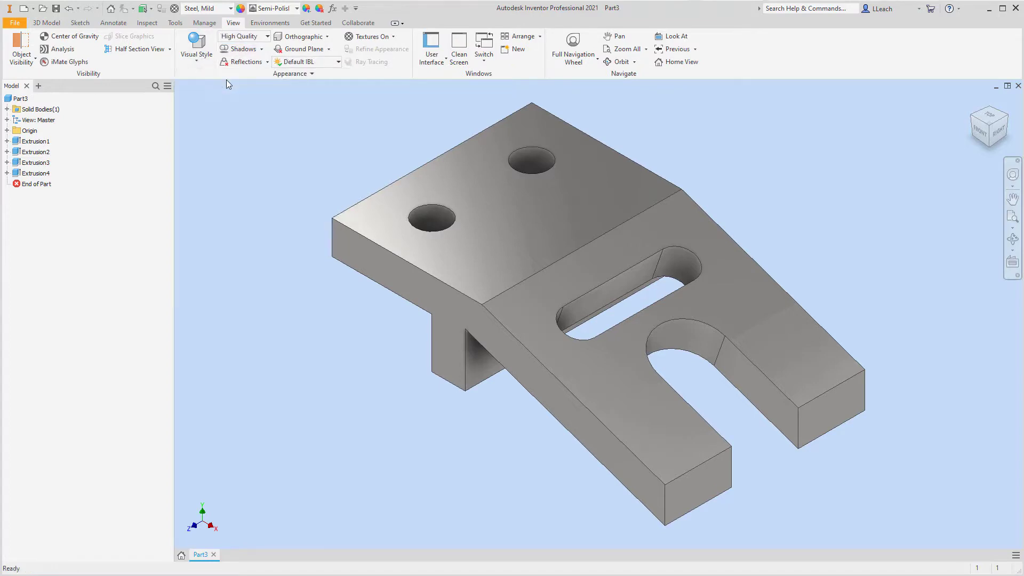
pyautogui.click(204, 60)
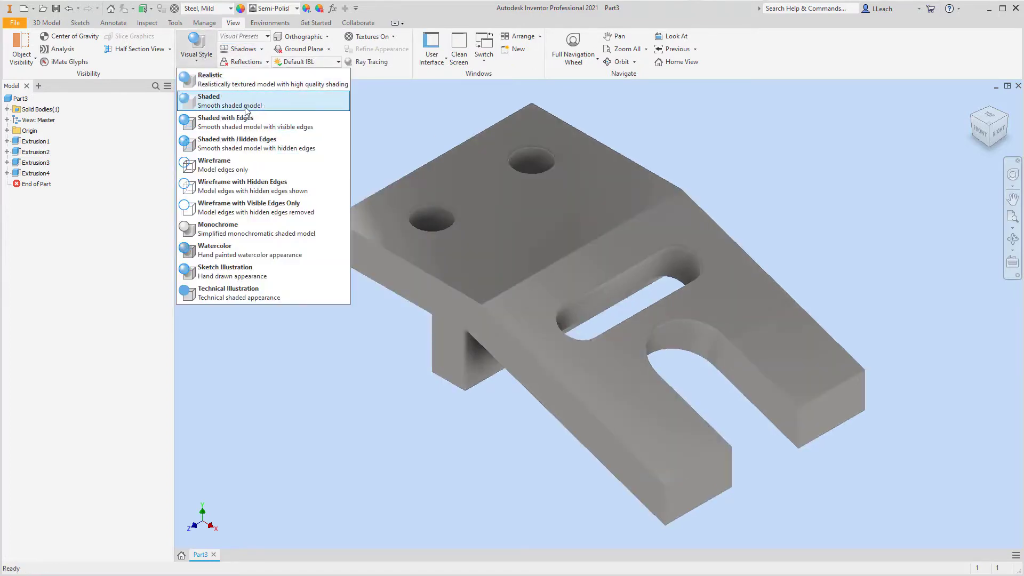
pyautogui.click(248, 122)
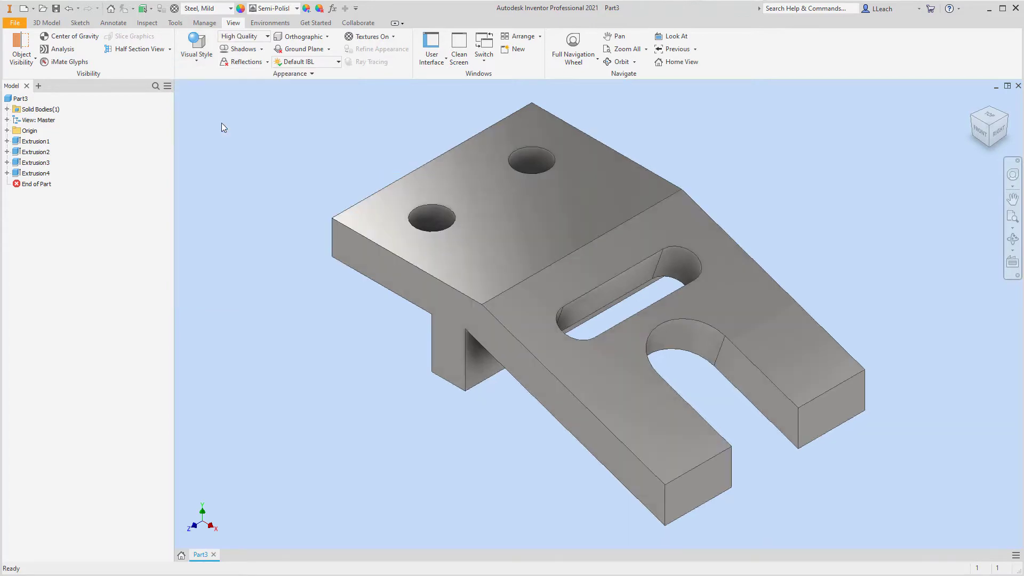
# Turn on shadows and reflections for the model and set the lighting style to Photo Booth.
pyautogui.click(252, 63)
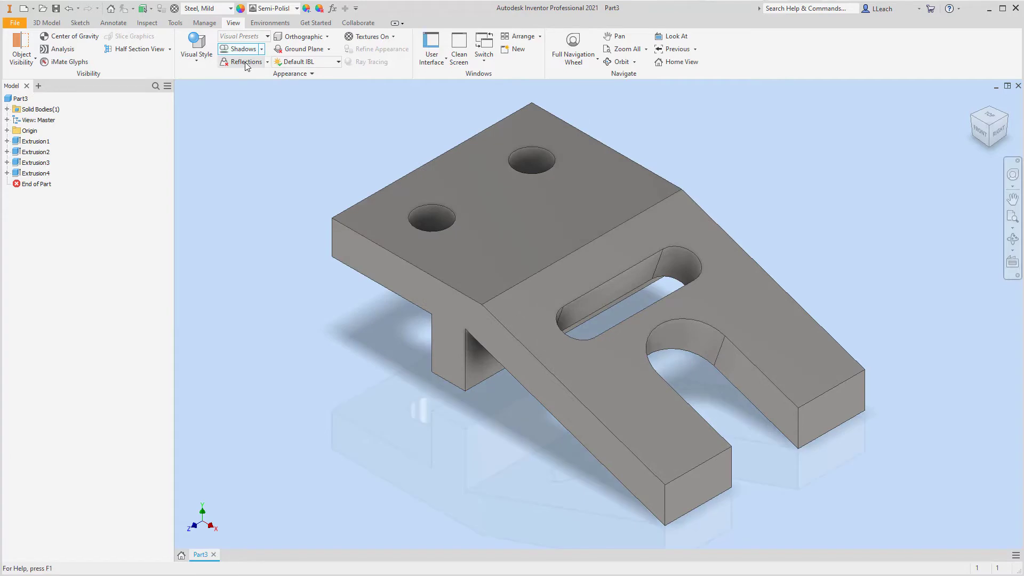
pyautogui.click(322, 62)
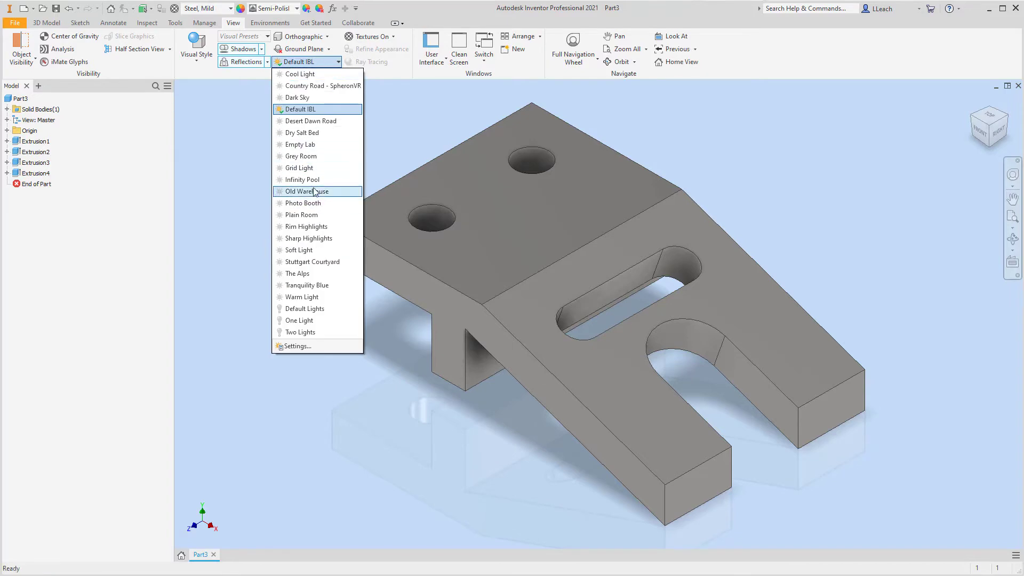
pyautogui.click(306, 204)
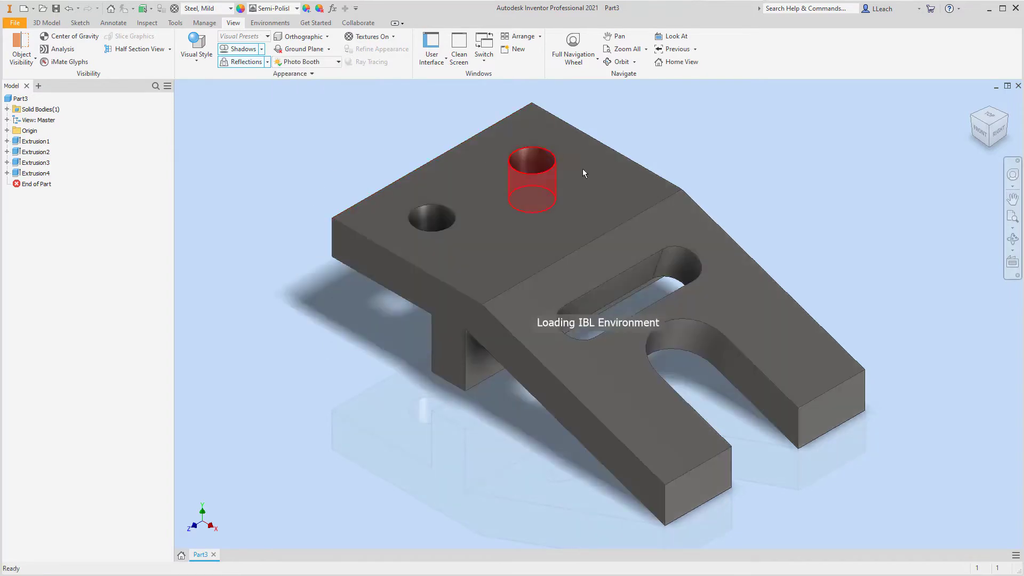
# Save the part as INCLINED LIFT2 in the Parametric-Modeling2 folder.
pyautogui.click(15, 22)
pyautogui.moveTo(38, 115)
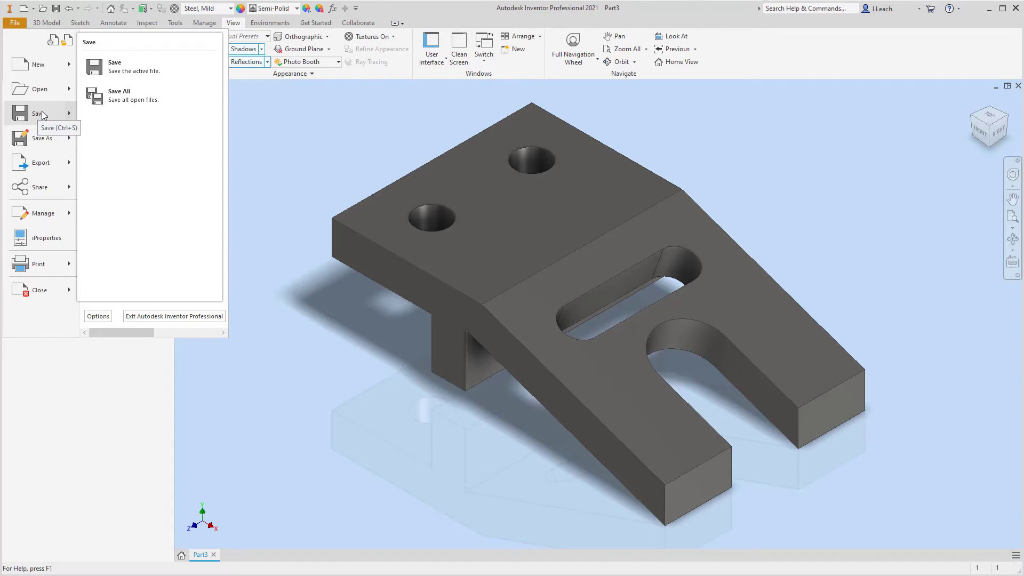
pyautogui.click(41, 113)
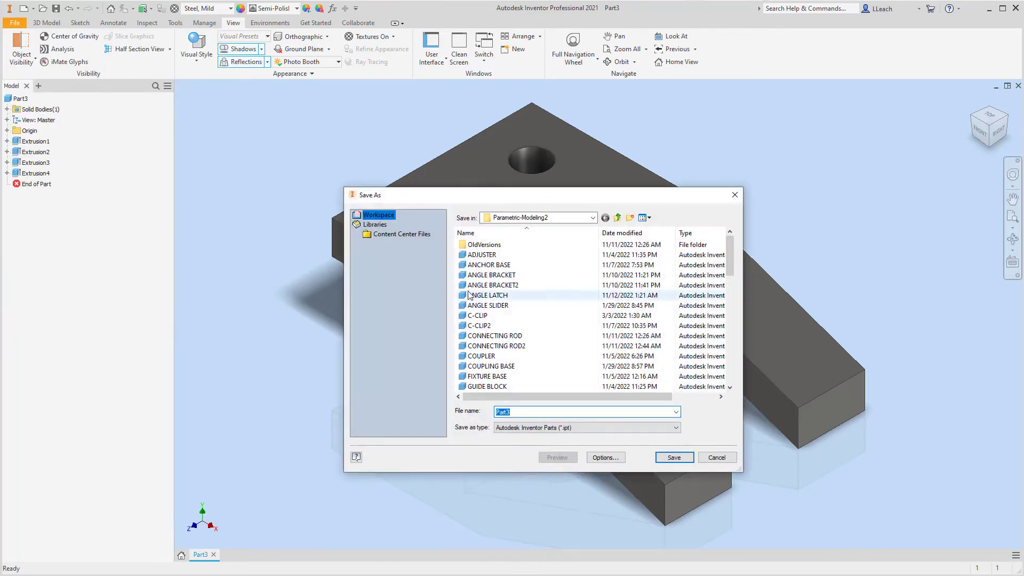
pyautogui.click(503, 412)
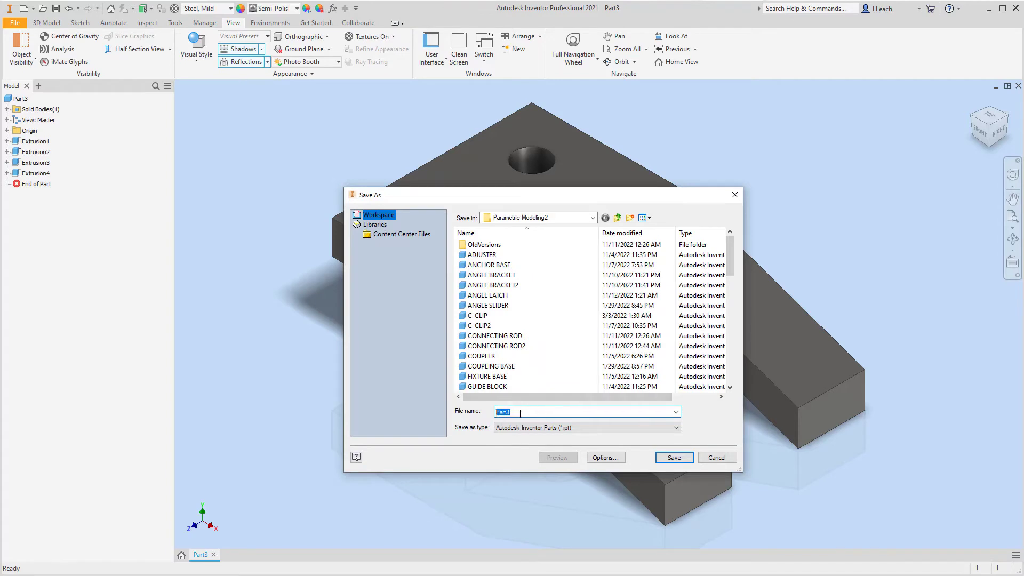
pyautogui.write('INCLINE')
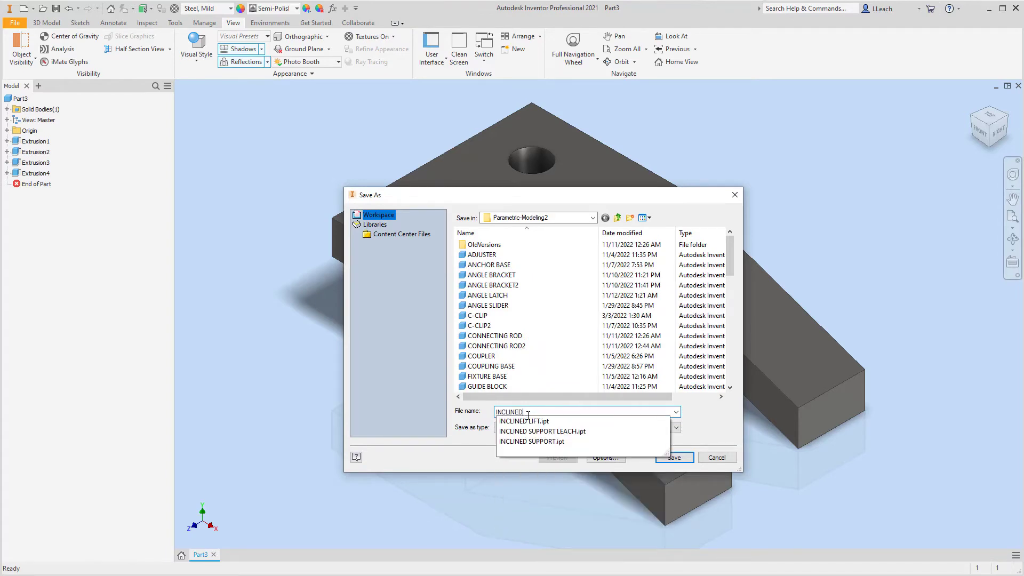
pyautogui.write('D LIFT')
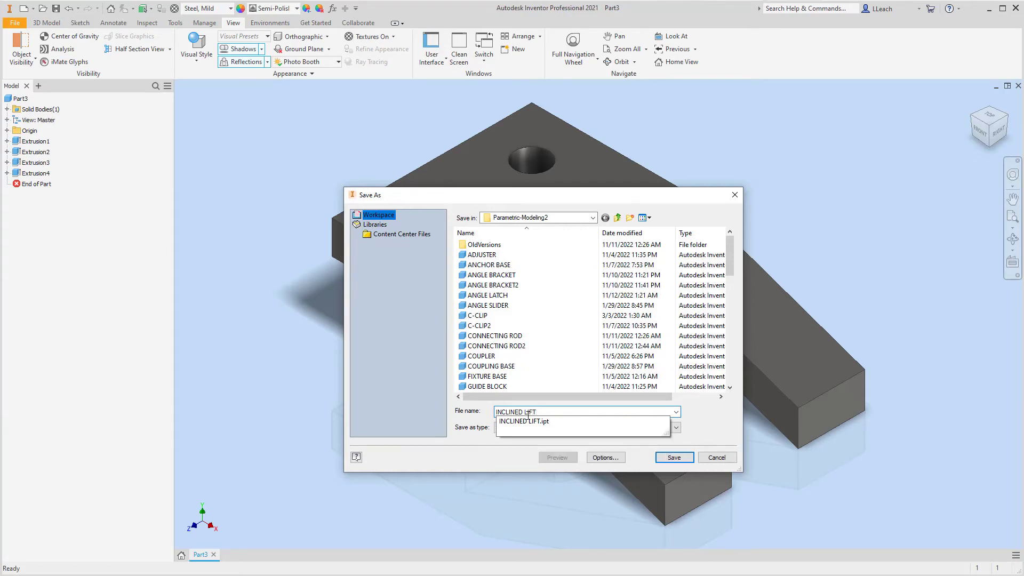
pyautogui.write('2')
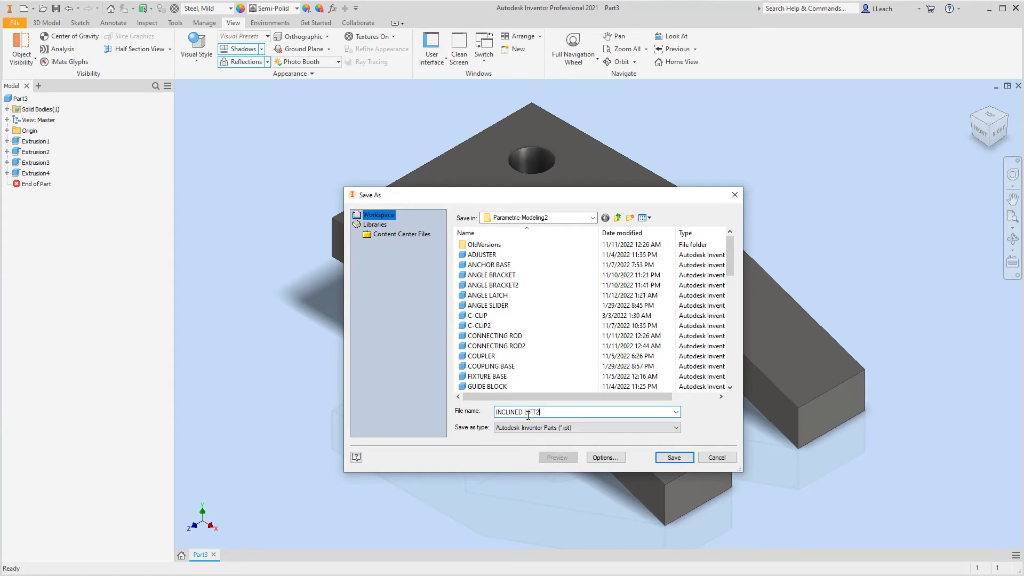
pyautogui.click(674, 458)
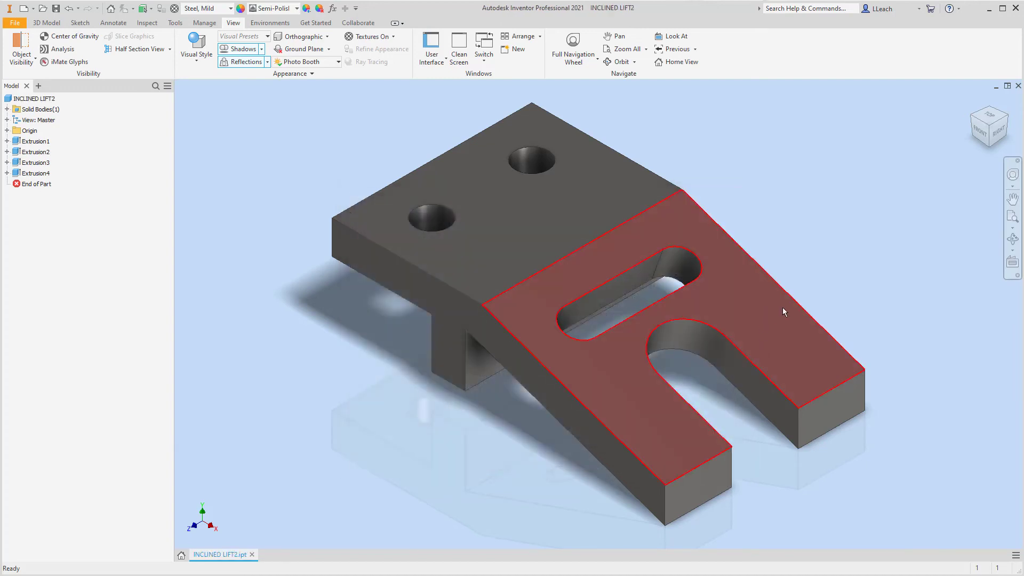